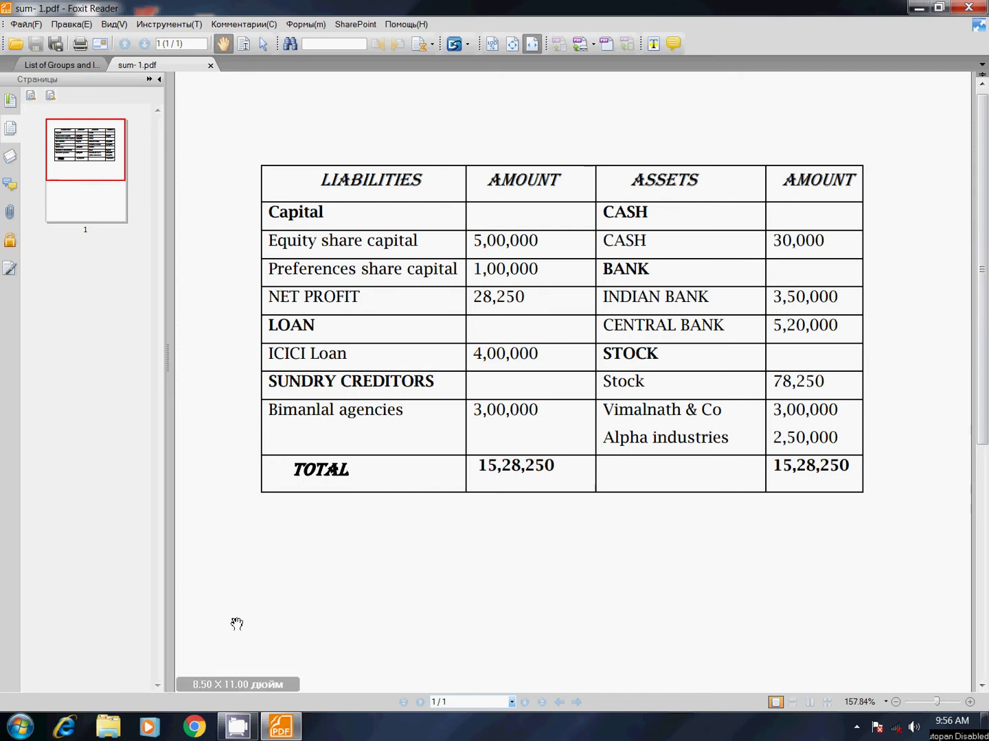
Step: After reviewing the sum-1.pdf balance sheet (total 15,28,250), open the Windows Start menu
left_click(27, 734)
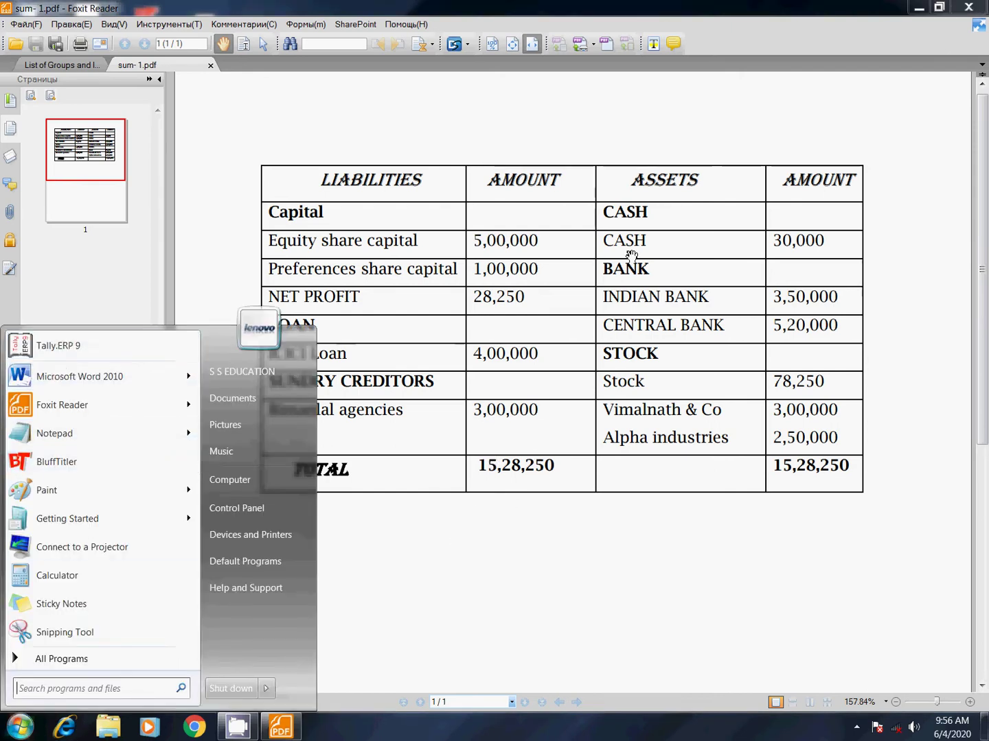
Step: Minimize the PDF viewer and launch Tally.ERP 9 from the Start menu
left_click(910, 15)
left_click(918, 10)
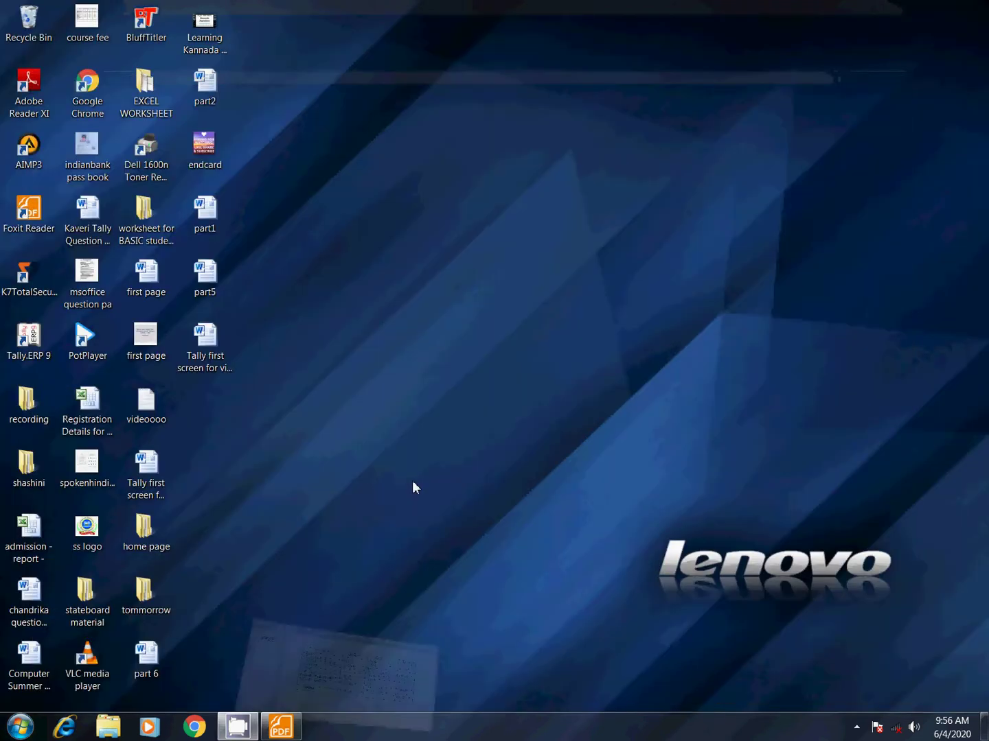
left_click(28, 729)
left_click(69, 350)
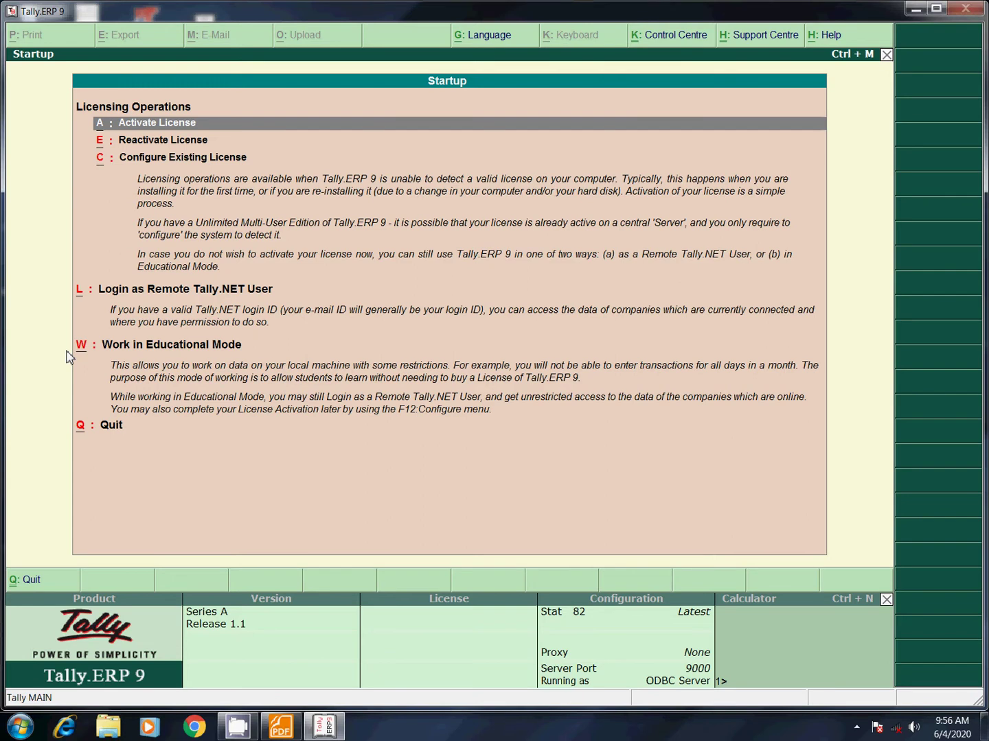
Step: Start Tally in Educational Mode, Silver edition, glancing back at the balance-sheet PDF
left_click(155, 347)
key("Down")
key("Return")
key("Return")
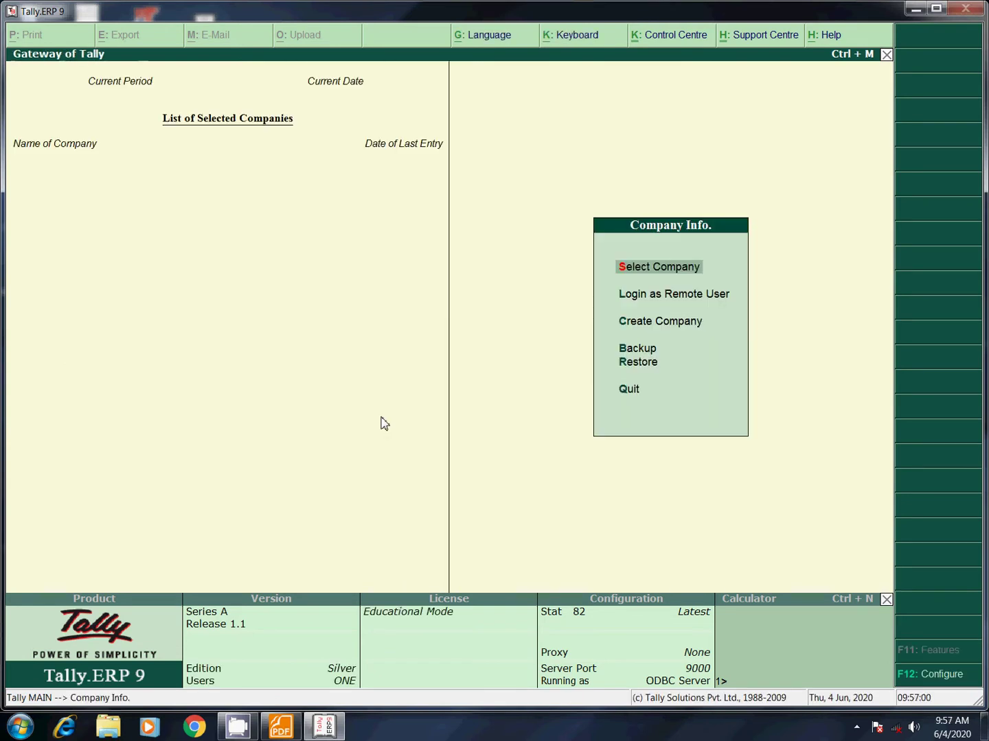
left_click(280, 726)
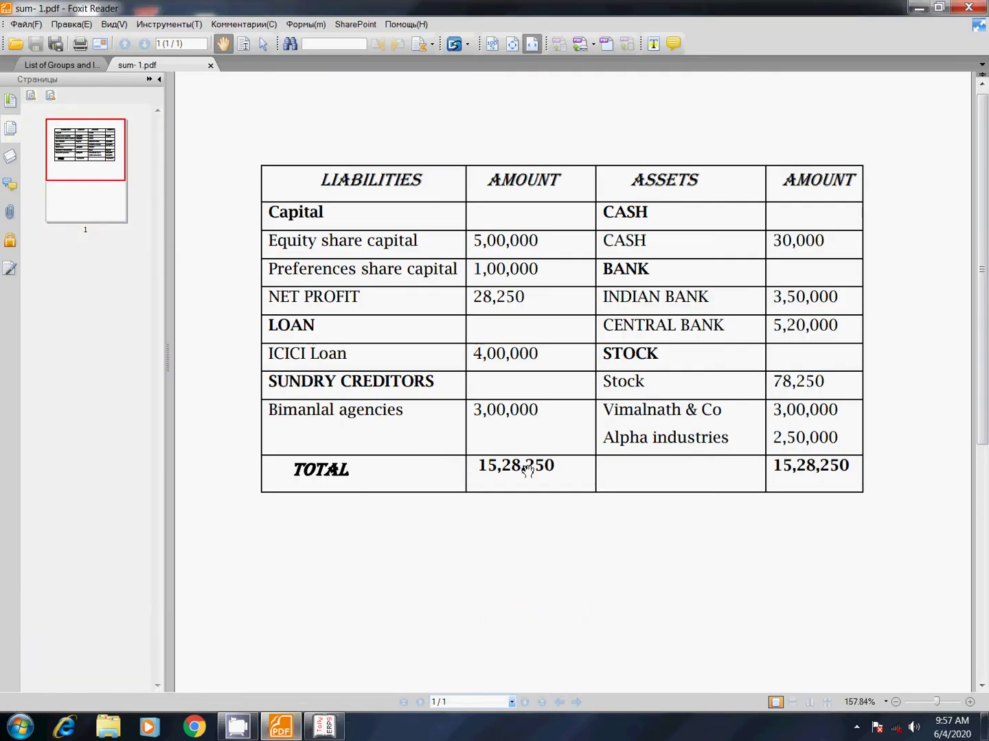
left_click(333, 729)
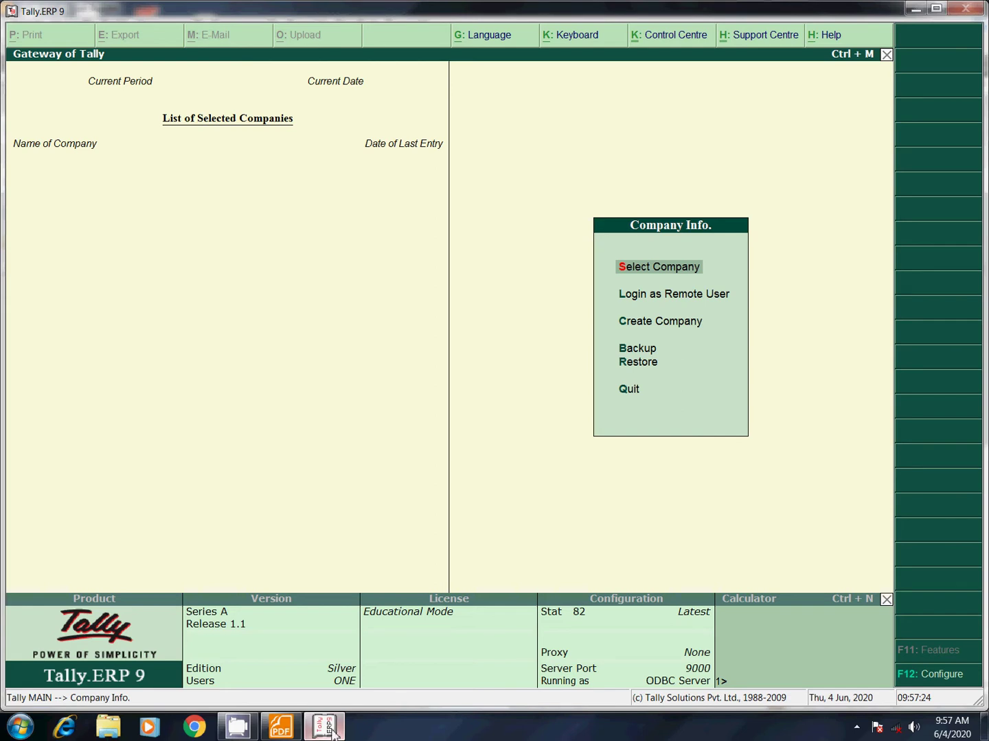
Step: Create the company Priya&Co, accepting Accounts with Inventory and the default dates
left_click(678, 324)
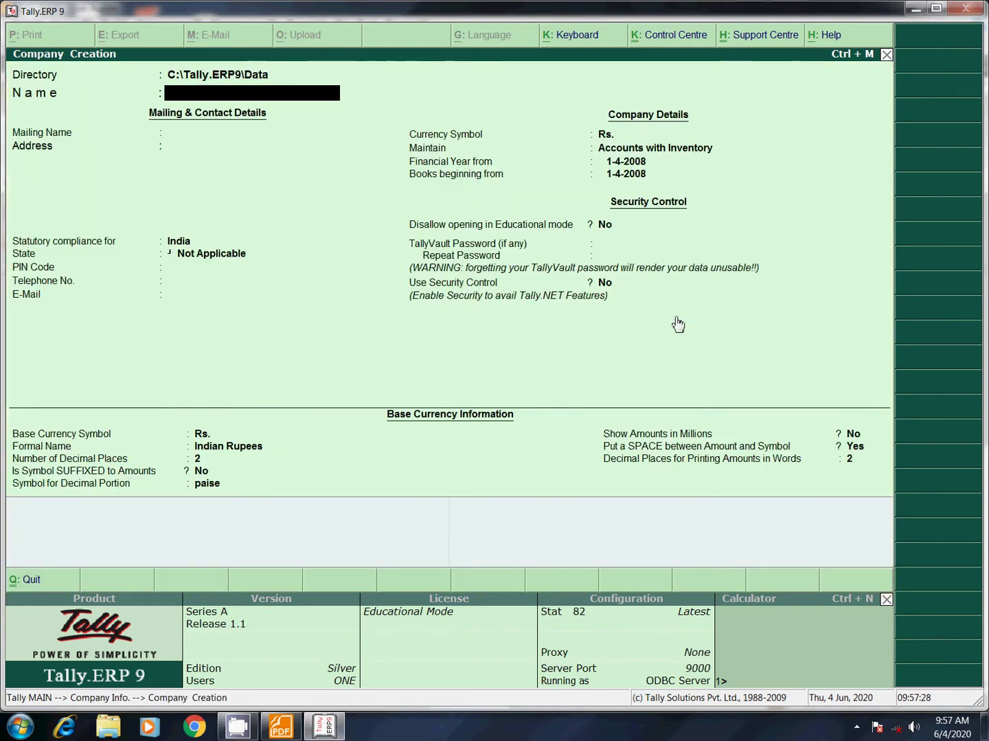
type("Priya&Co")
key("Return")
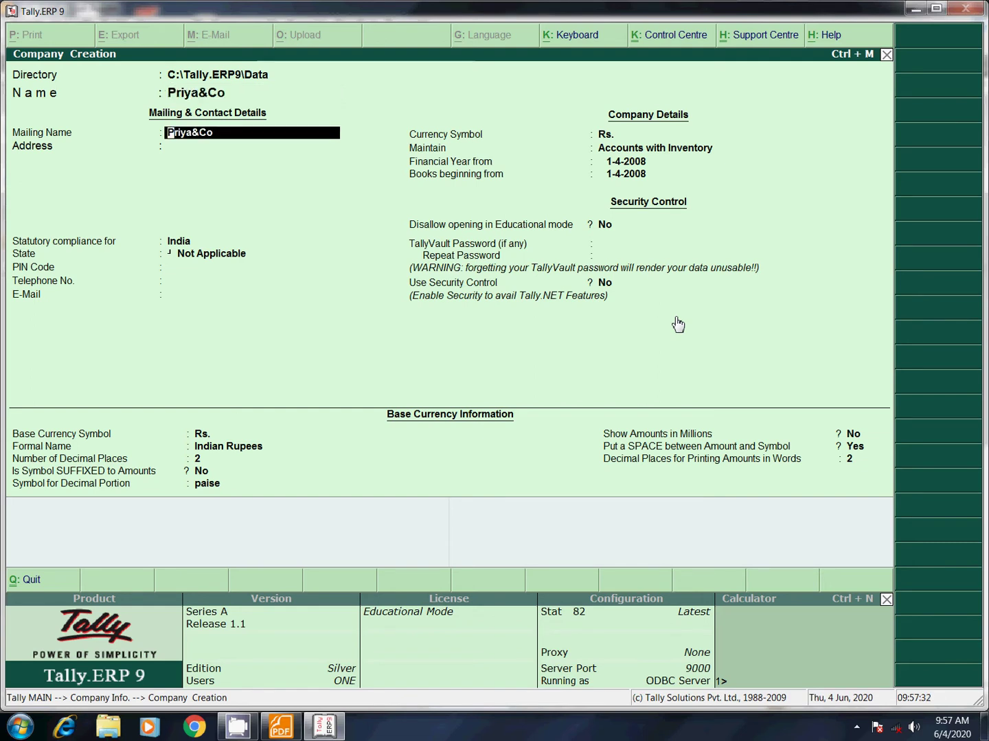
key("Return")
key("Return")
key("Return")
key("Return")
key("Return")
key("Return")
key("Return")
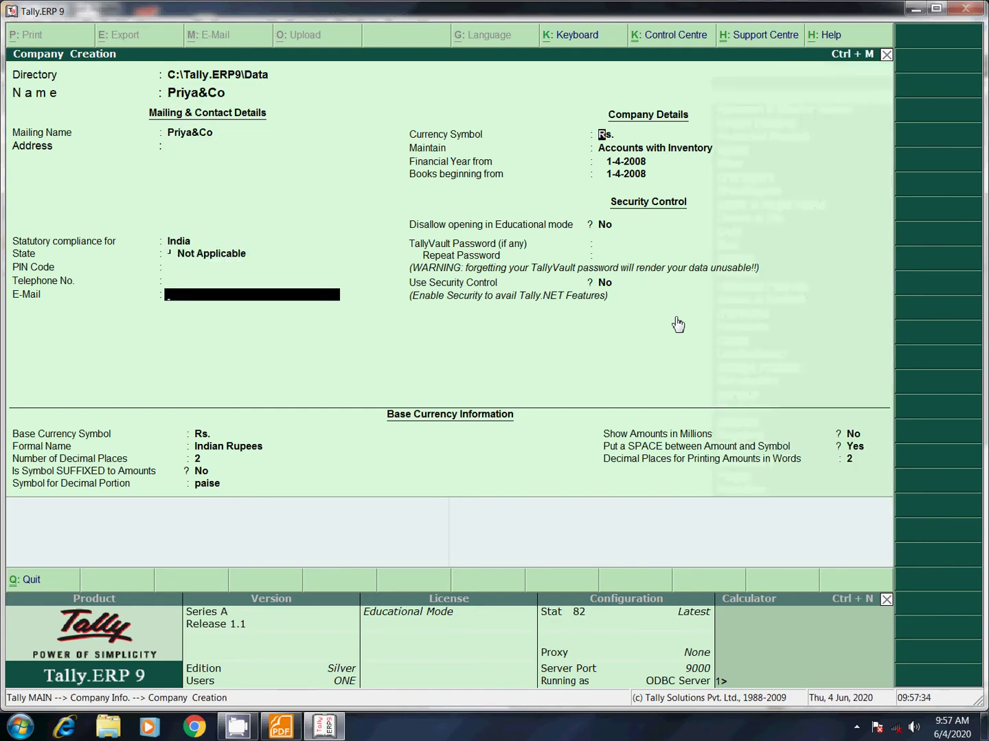
key("Return")
key("Return")
key("Return")
key("Return")
key("Return")
key("Return")
key("Return")
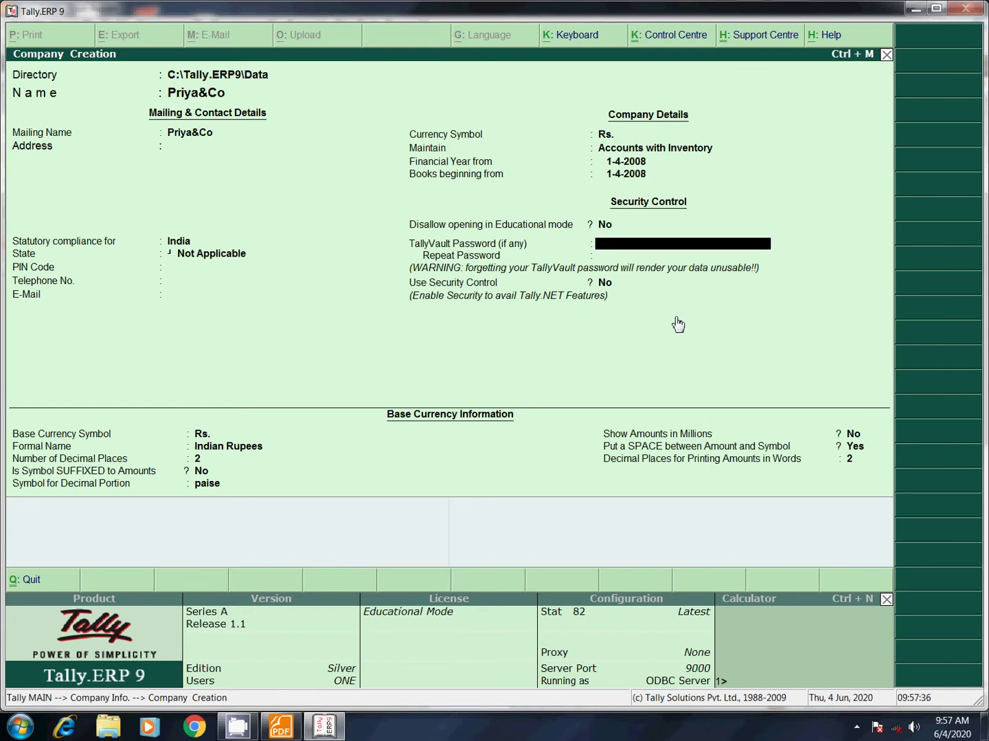
key("Return")
key("Return")
key("Return")
key("Return")
key("Return")
key("Return")
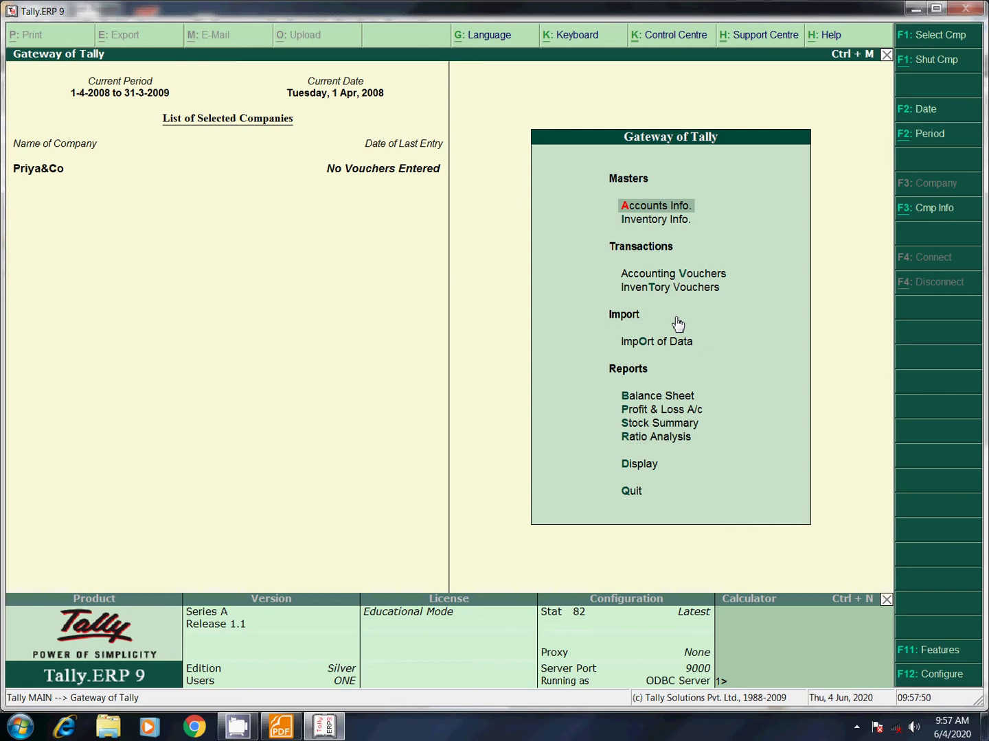
Step: Open Accounts Info., peek at the Groups alter list, then go to the Ledgers menu
key("Return")
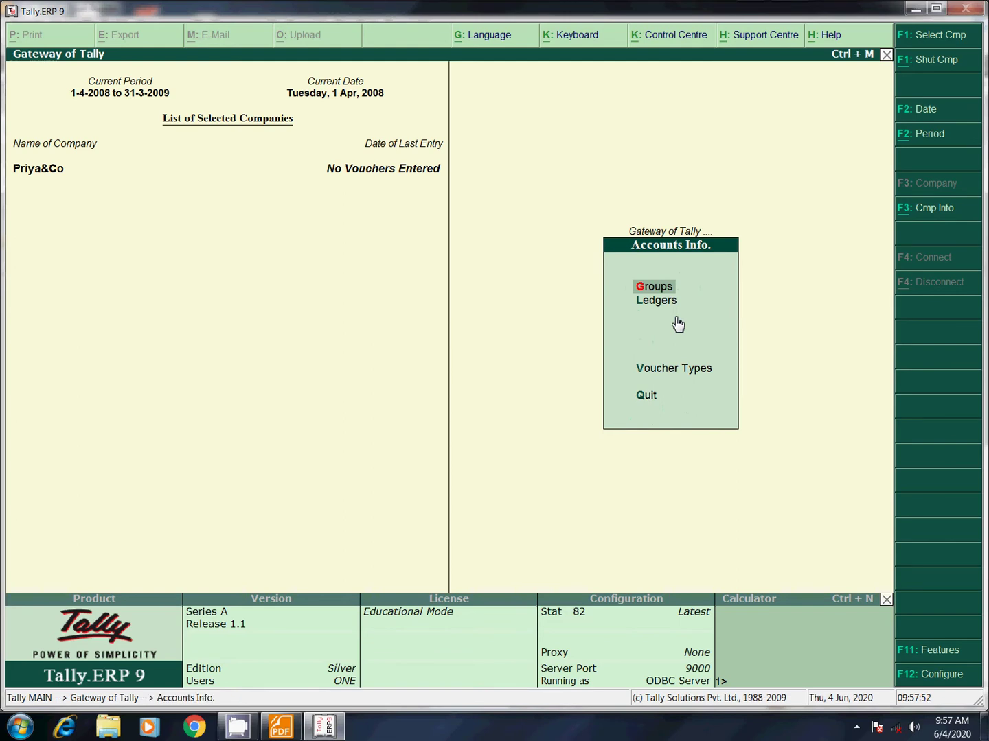
key("Down")
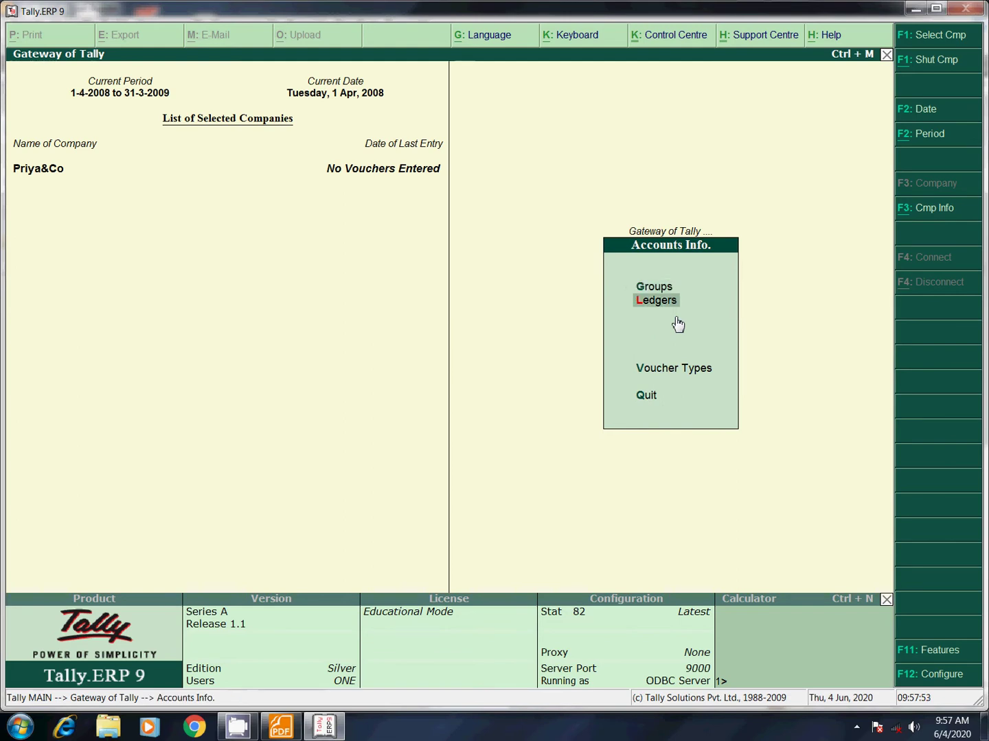
key("Up")
key("Return")
key("Down")
key("Down")
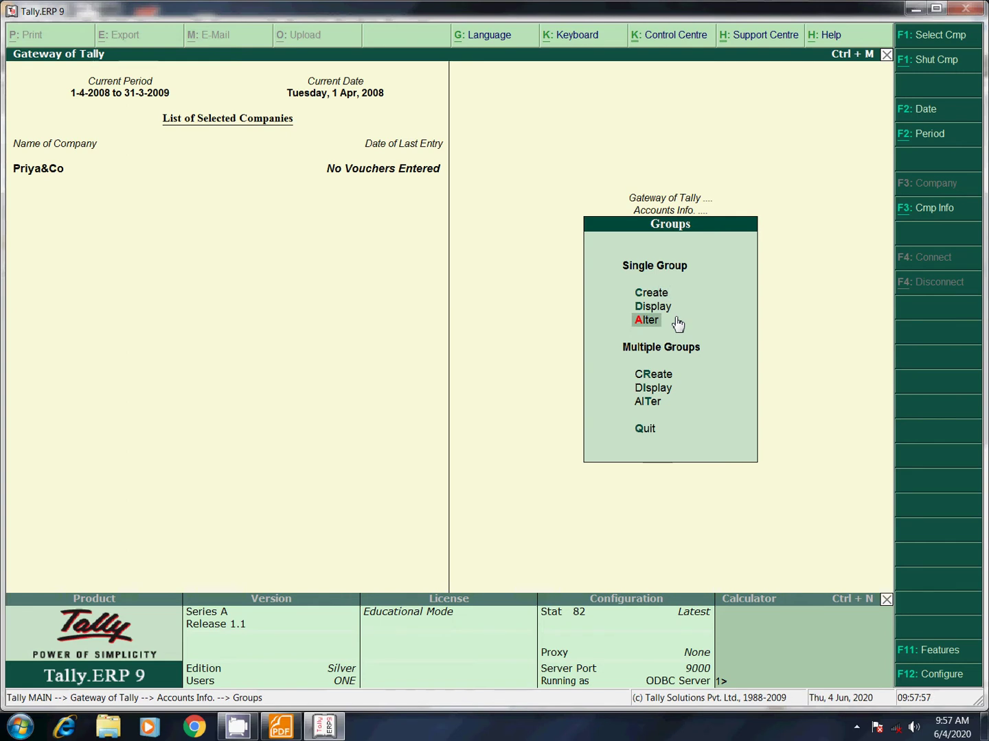
key("Return")
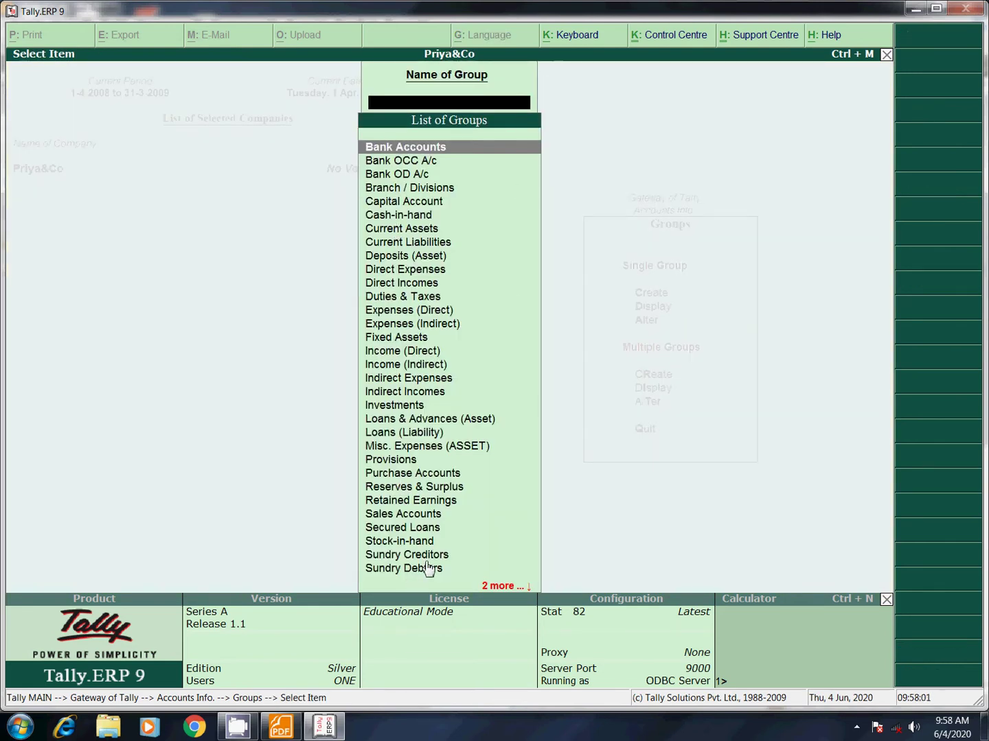
key("Escape")
key("Escape")
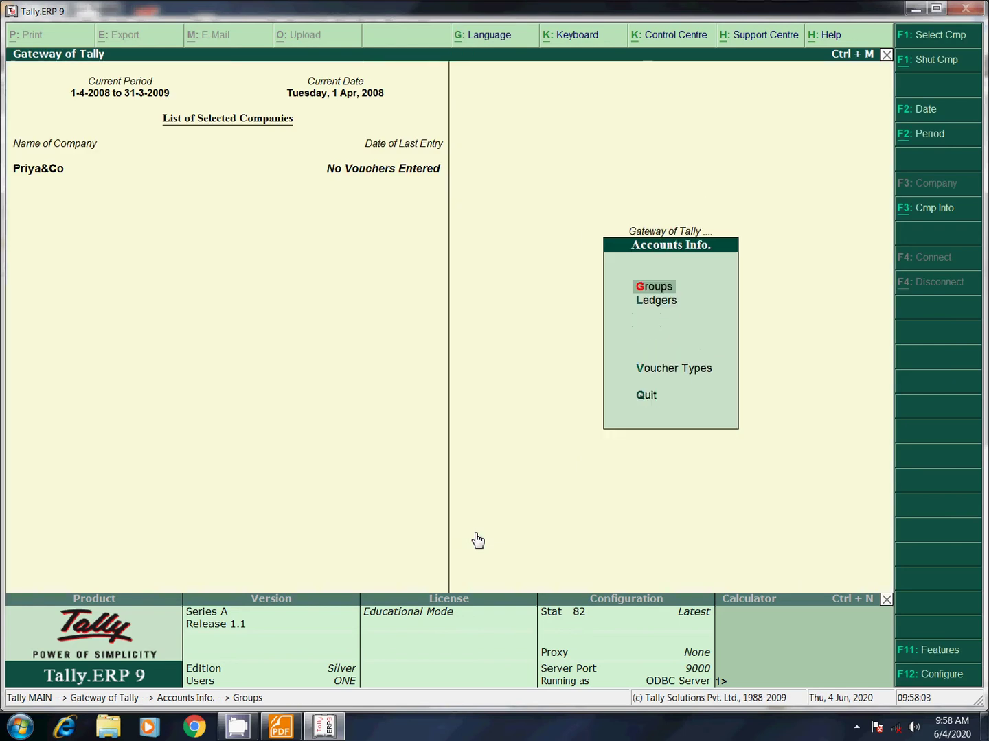
key("Down")
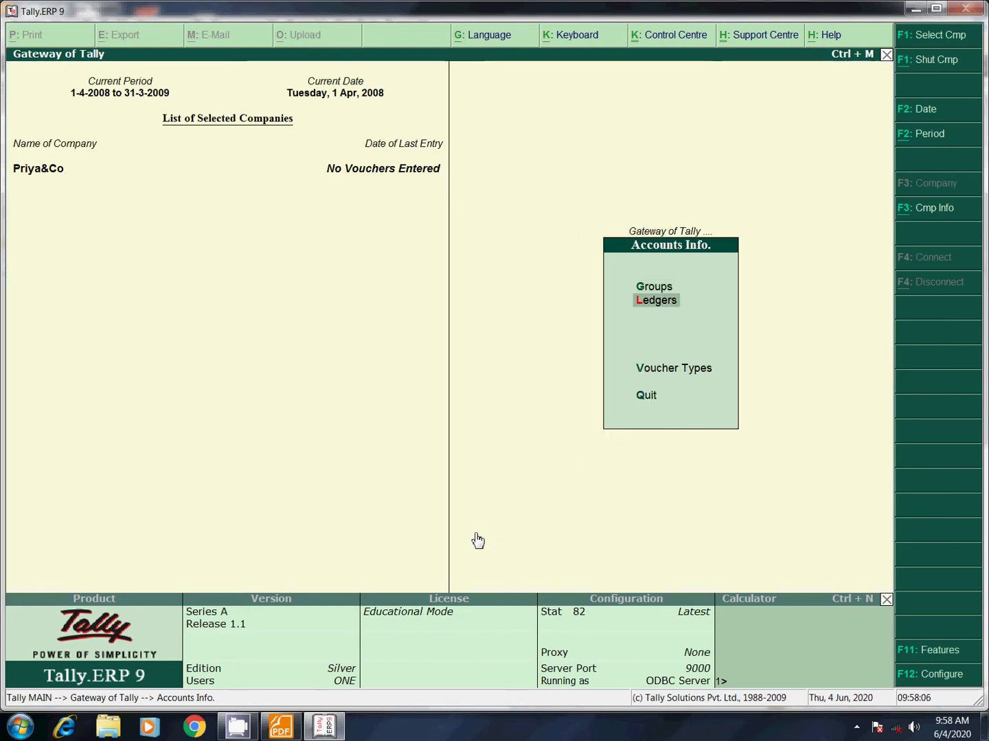
left_click(650, 308)
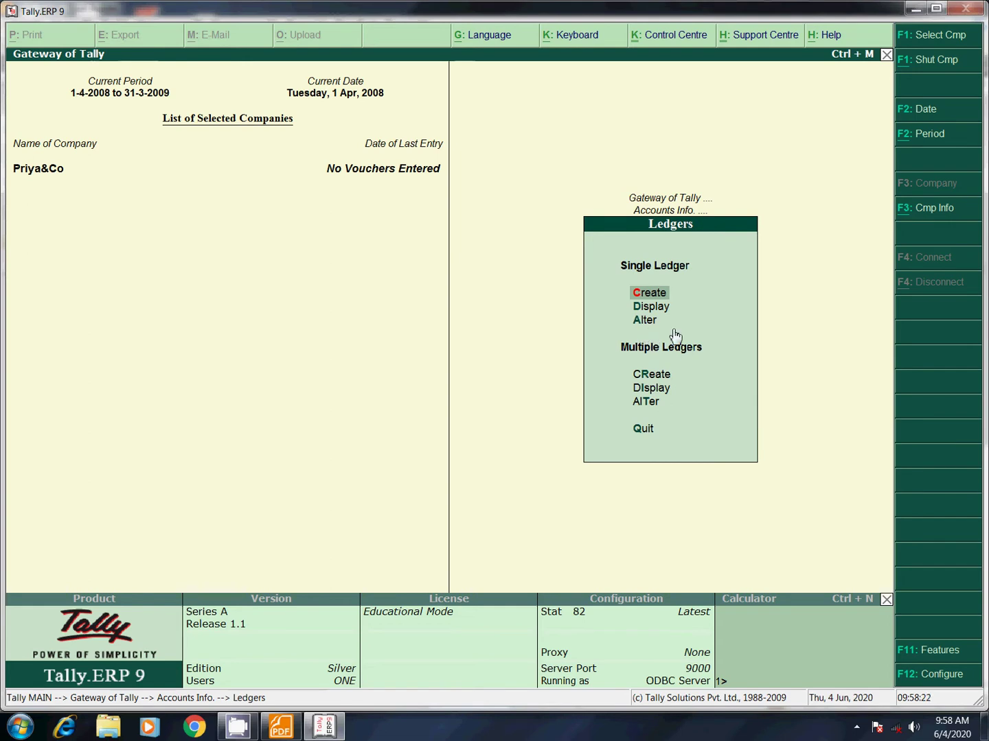
Step: Create the Rent ledger under Indirect Expenses, checking the group list in the PDF
key("Return")
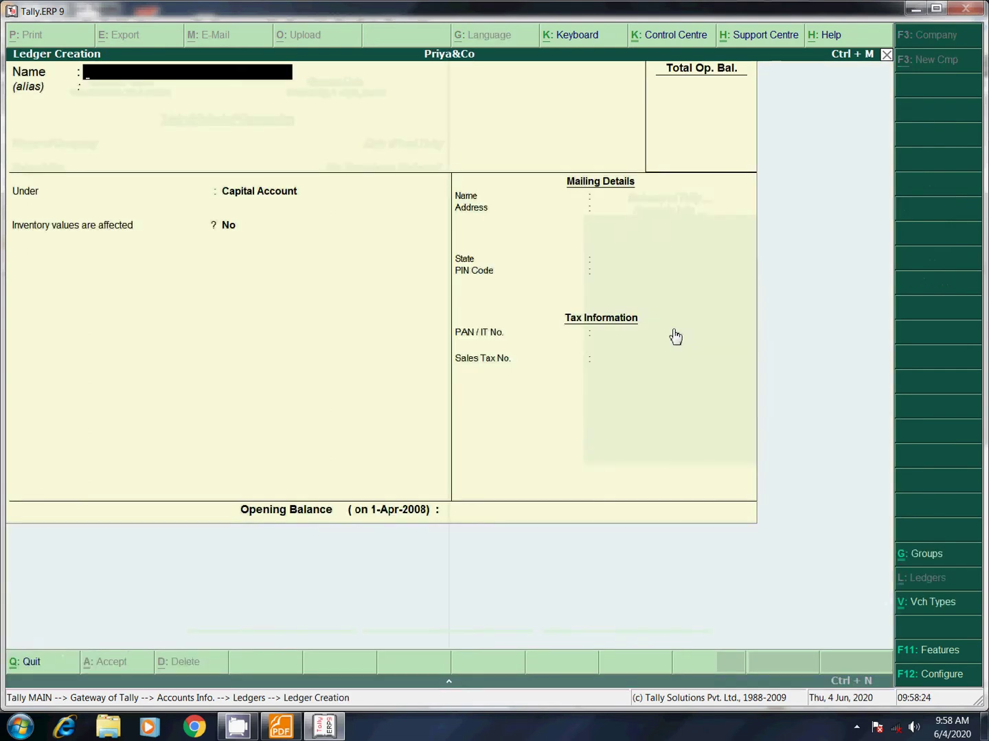
type("Rent")
key("Return")
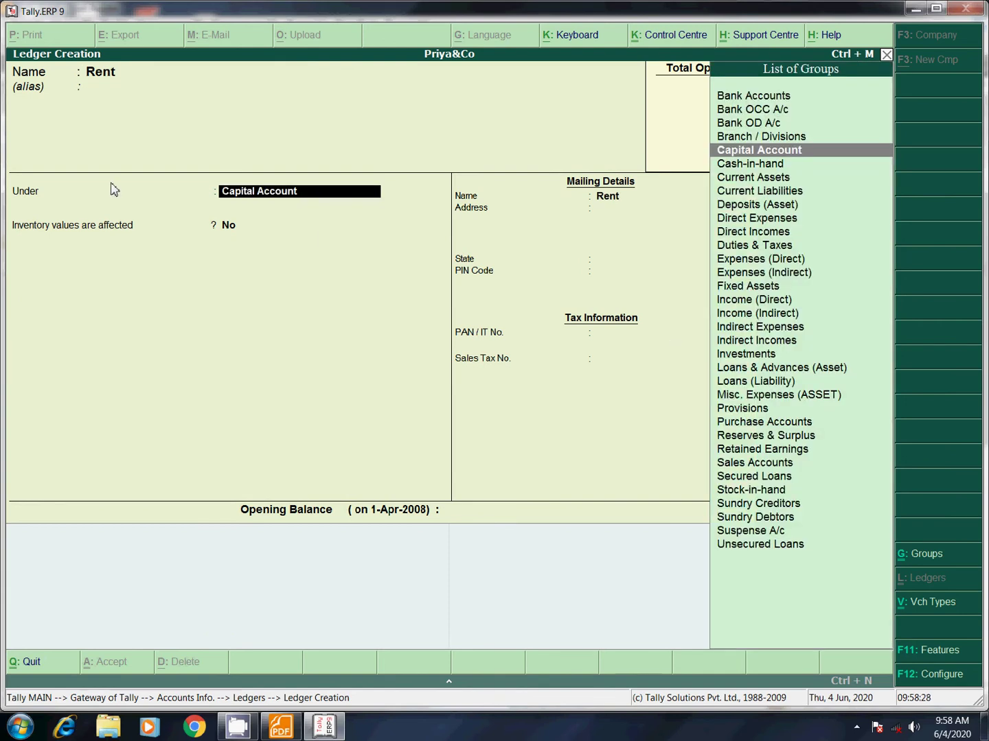
left_click(279, 725)
left_click(67, 67)
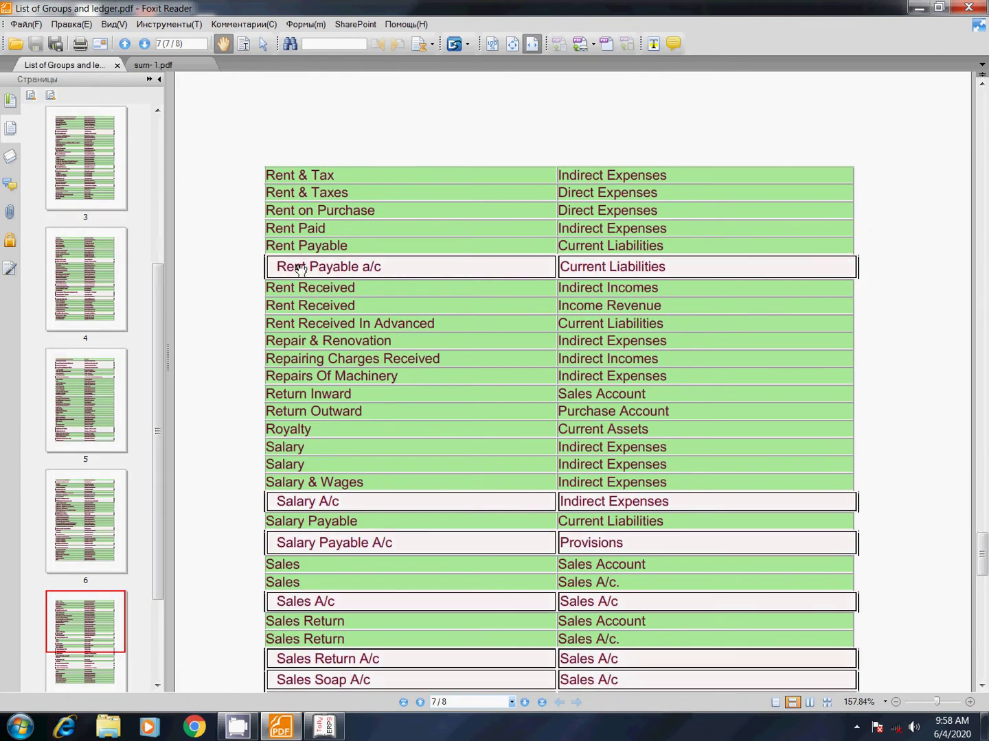
scroll(306, 251, "up", 6)
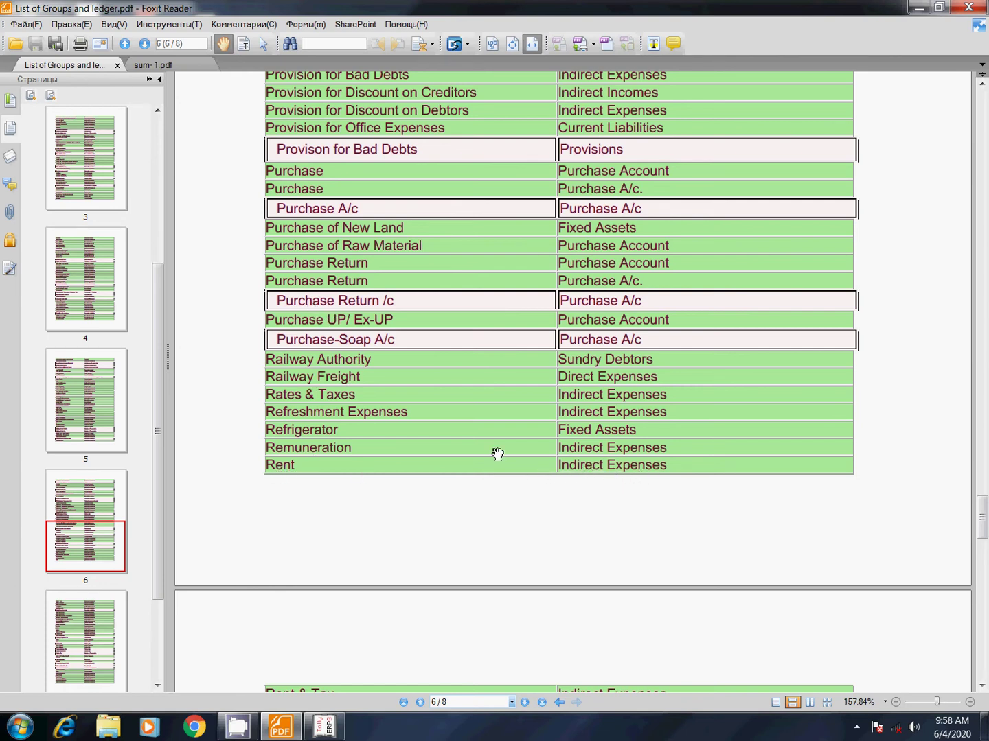
key("alt+Tab")
type("I")
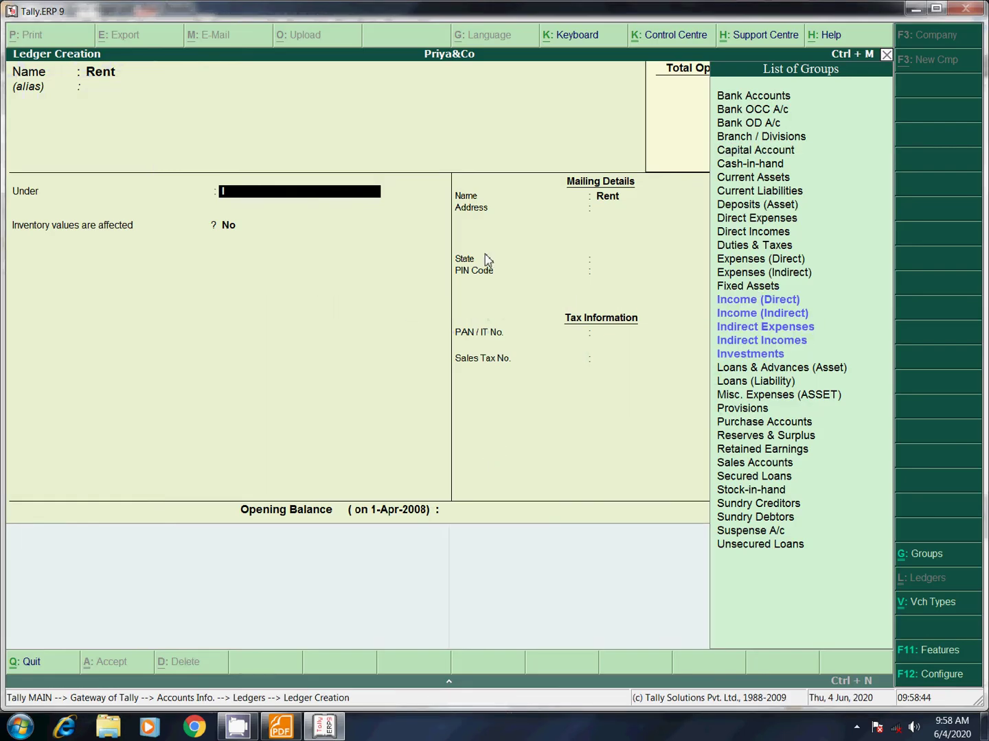
type("n")
key("Down")
key("Down")
key("Down")
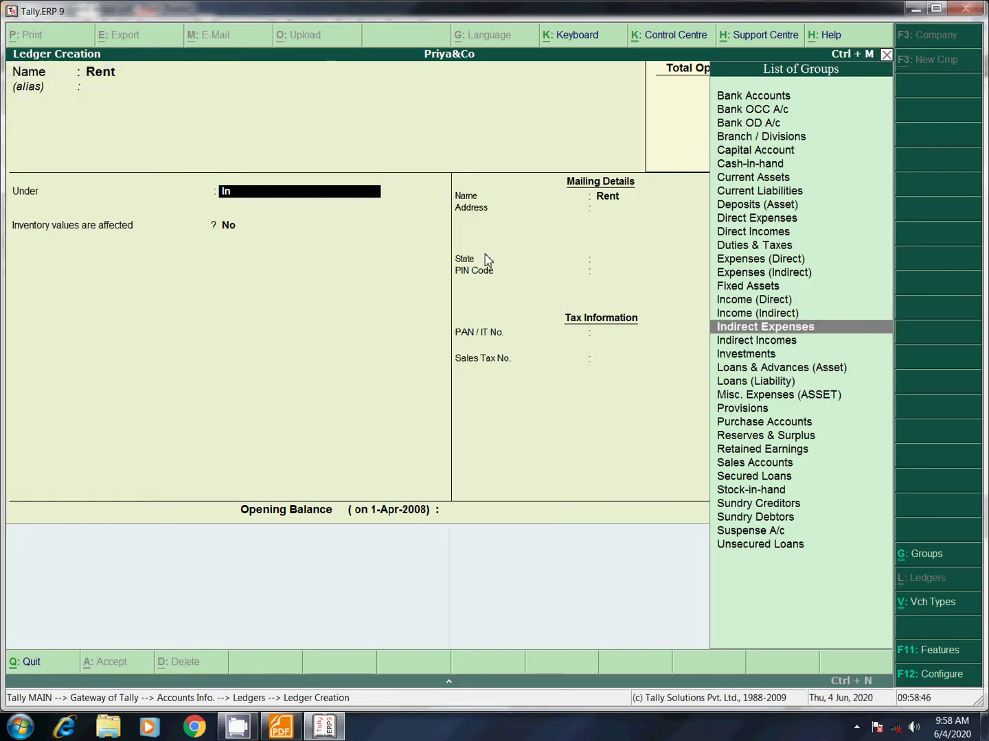
key("Return")
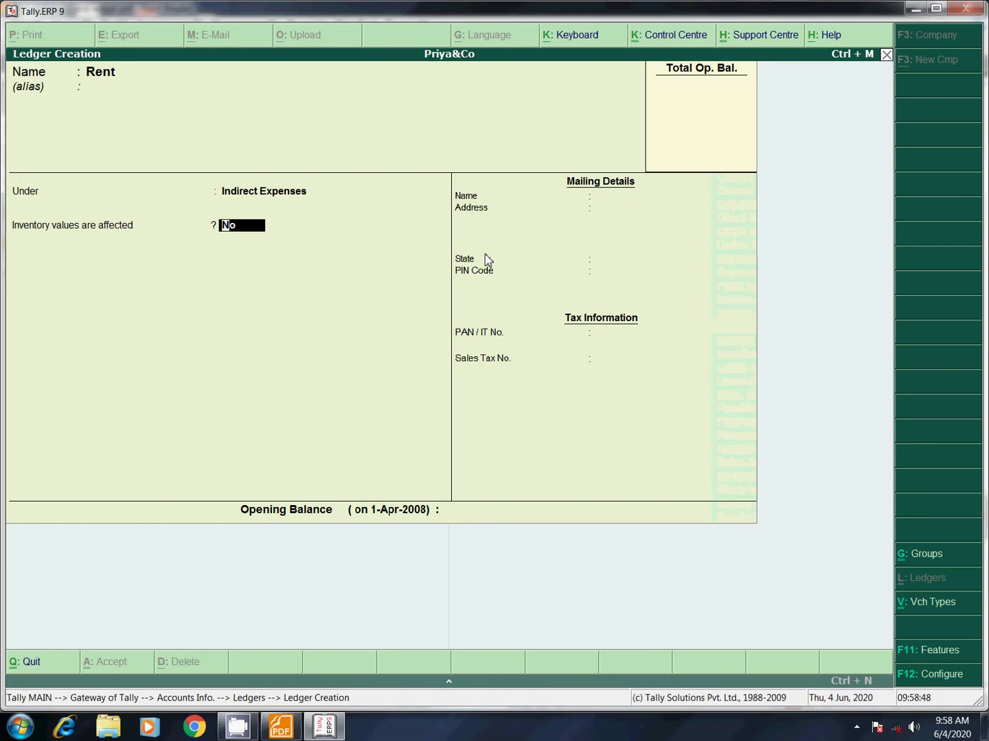
key("Return")
key("Return")
key("Return")
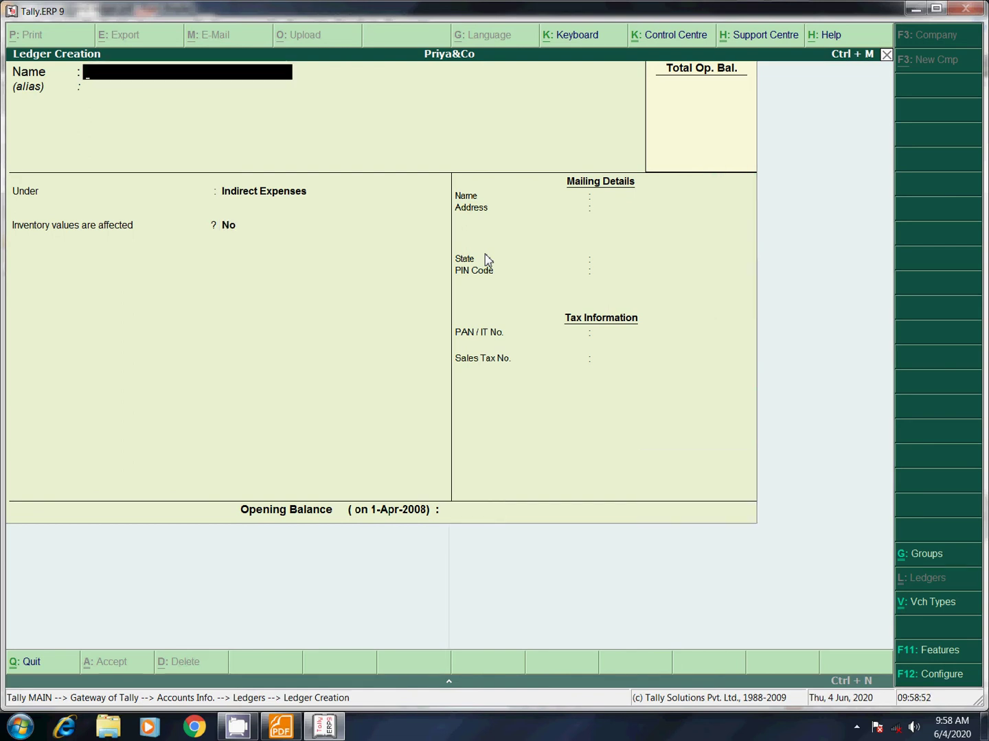
Step: Create the Sales ledger under Sales Accounts and return to the Ledgers menu
type("Sales")
key("Return")
key("Return")
type("Sa")
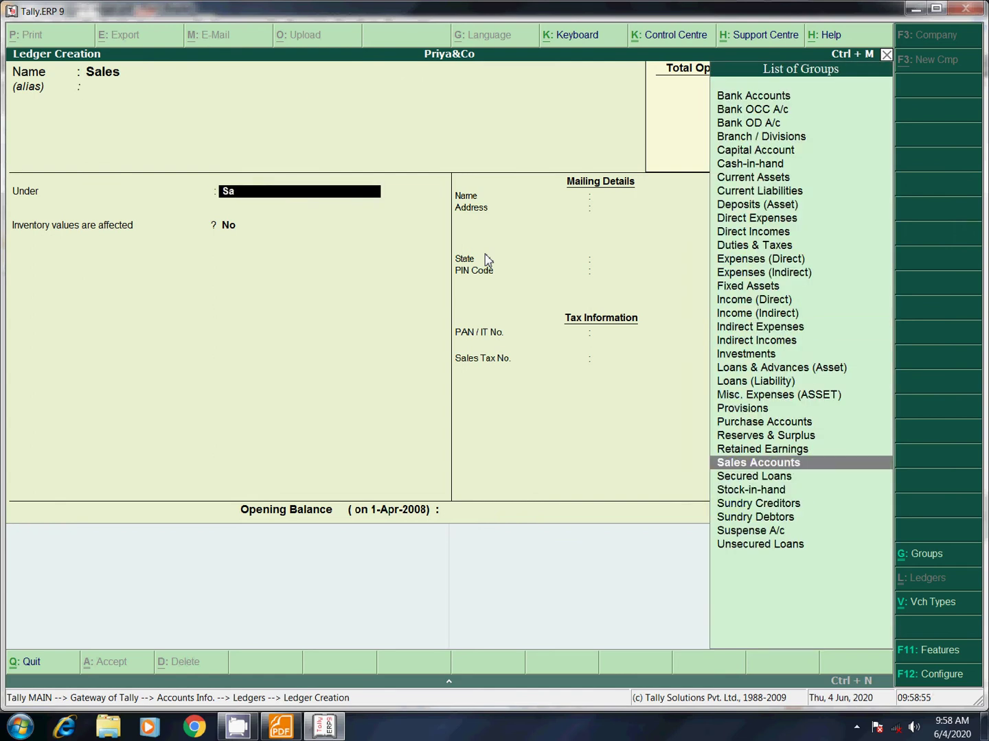
key("Return")
key("Return")
key("Return")
key("Return")
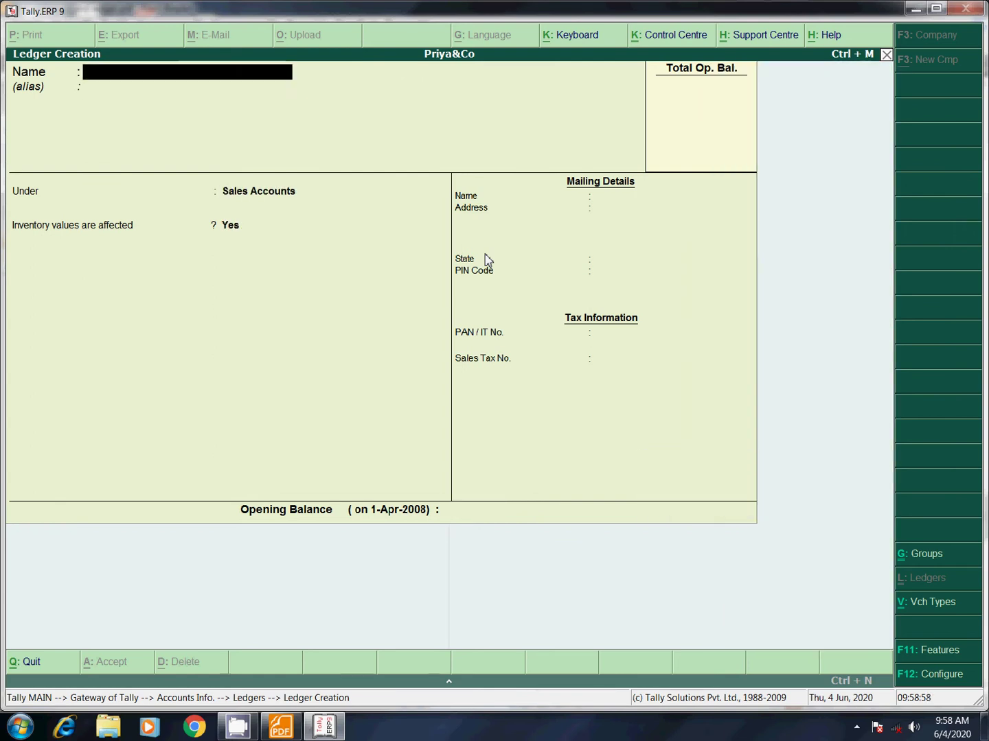
key("Escape")
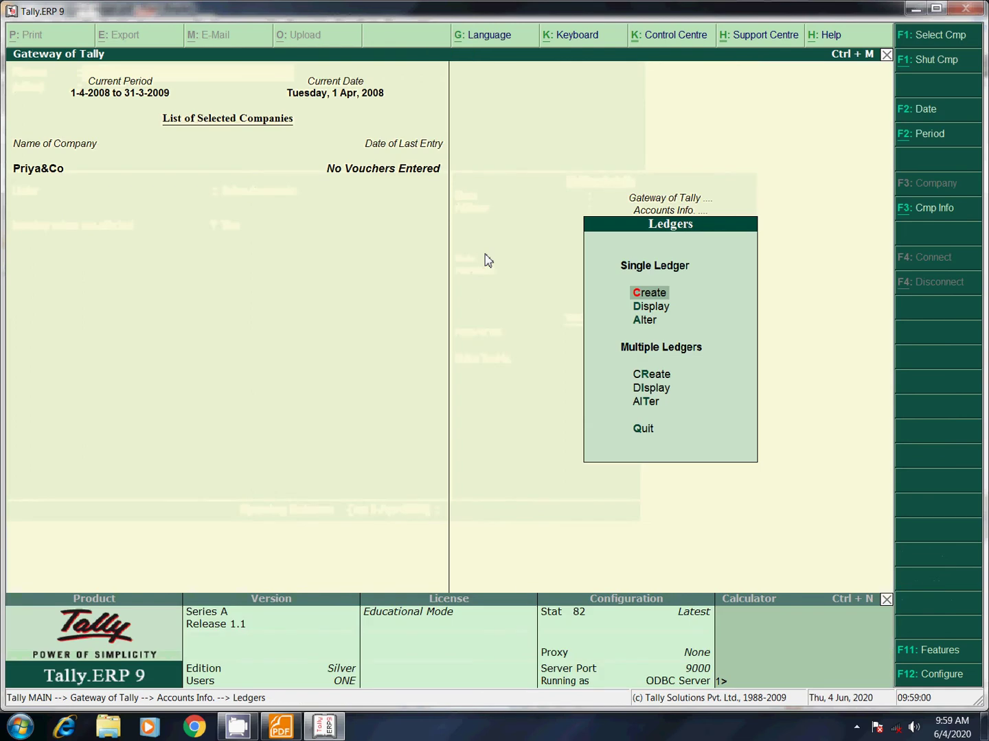
Step: Abandon the empty ledger form and browse the list of existing ledgers
key("Return")
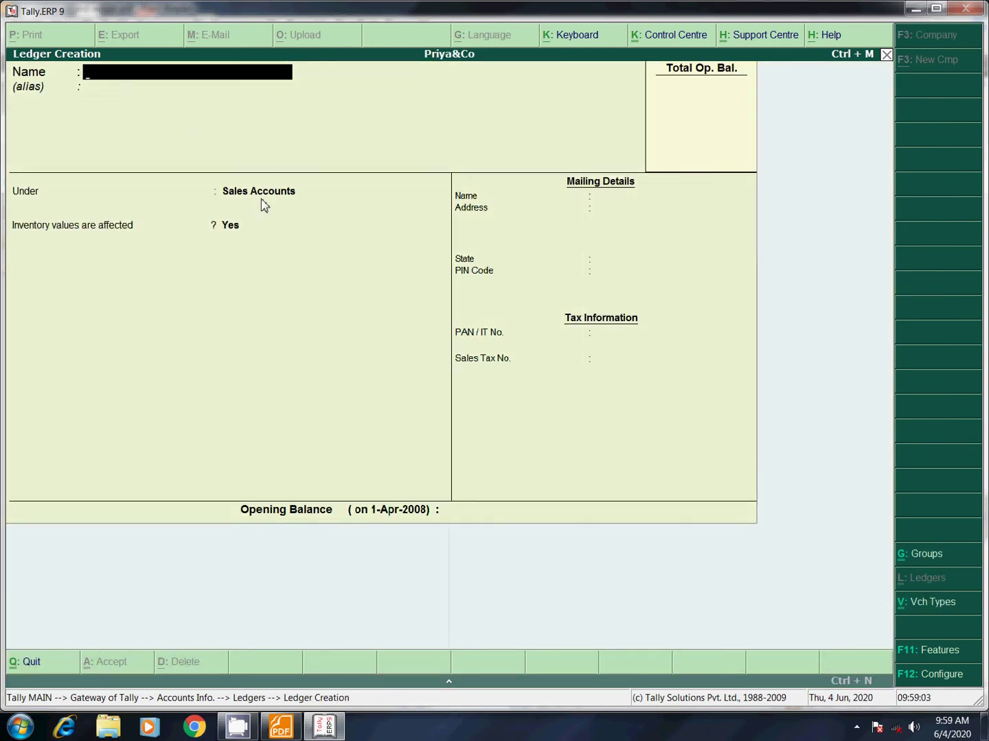
key("Escape")
key("Return")
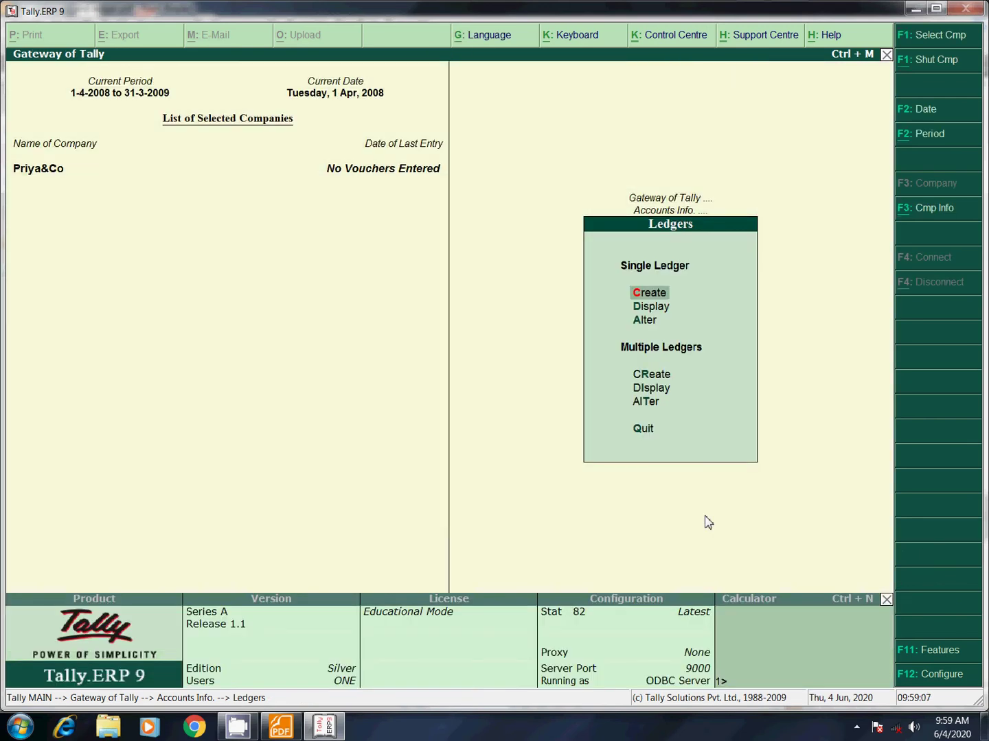
key("Down")
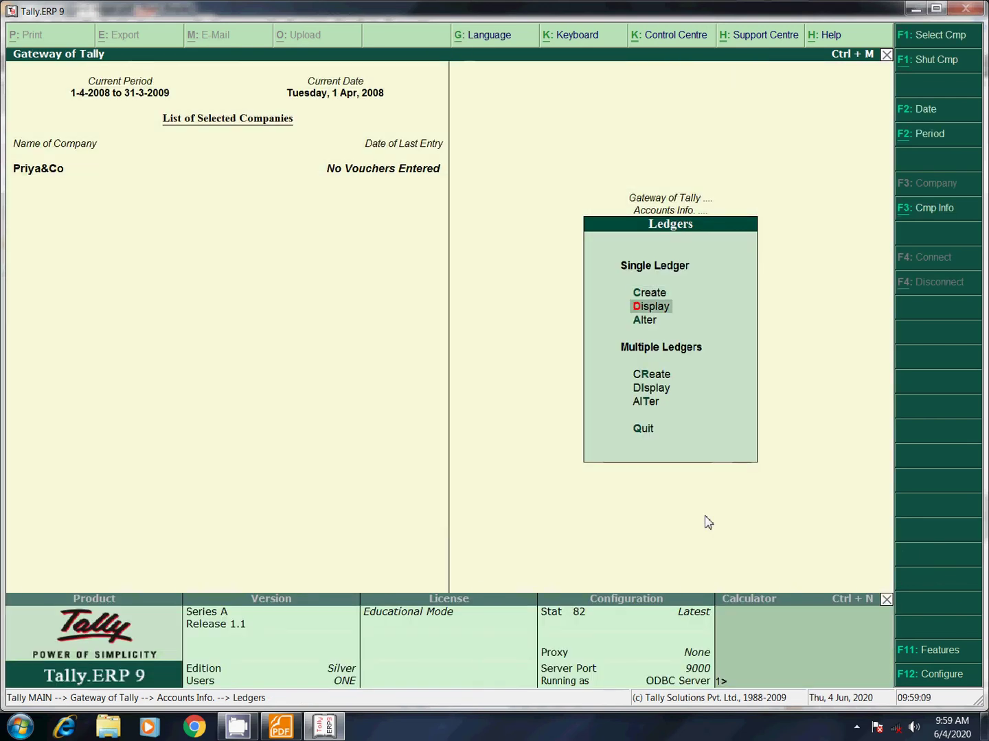
key("Return")
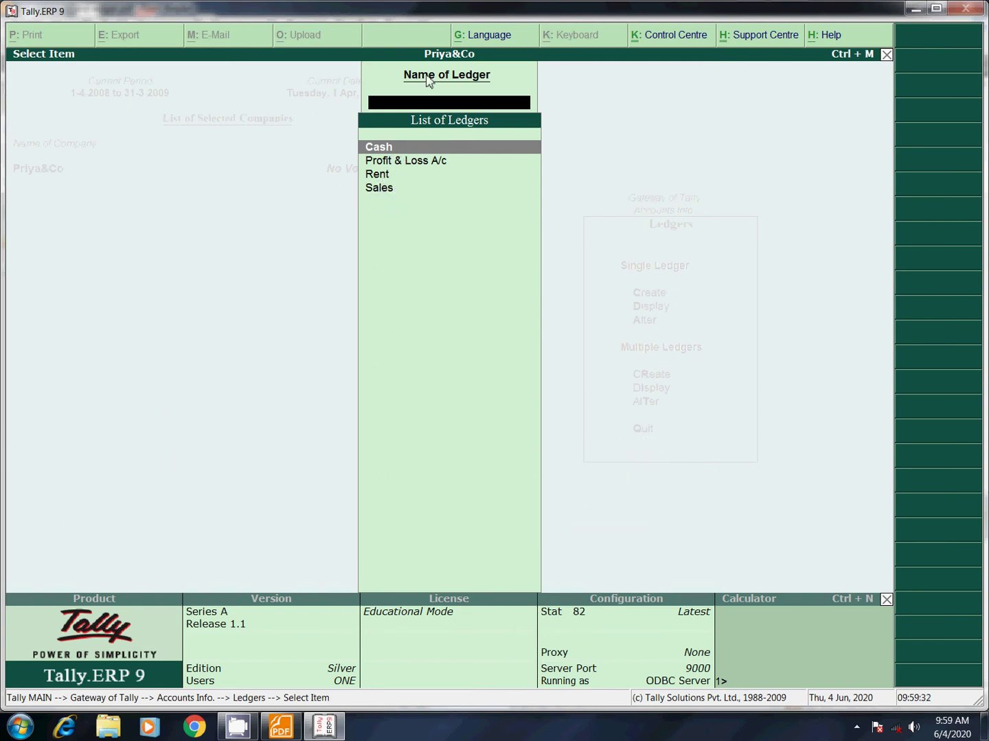
key("Escape")
key("Escape")
Step: Display the Cash and Rent ledger details one after the other
key("Down")
key("Return")
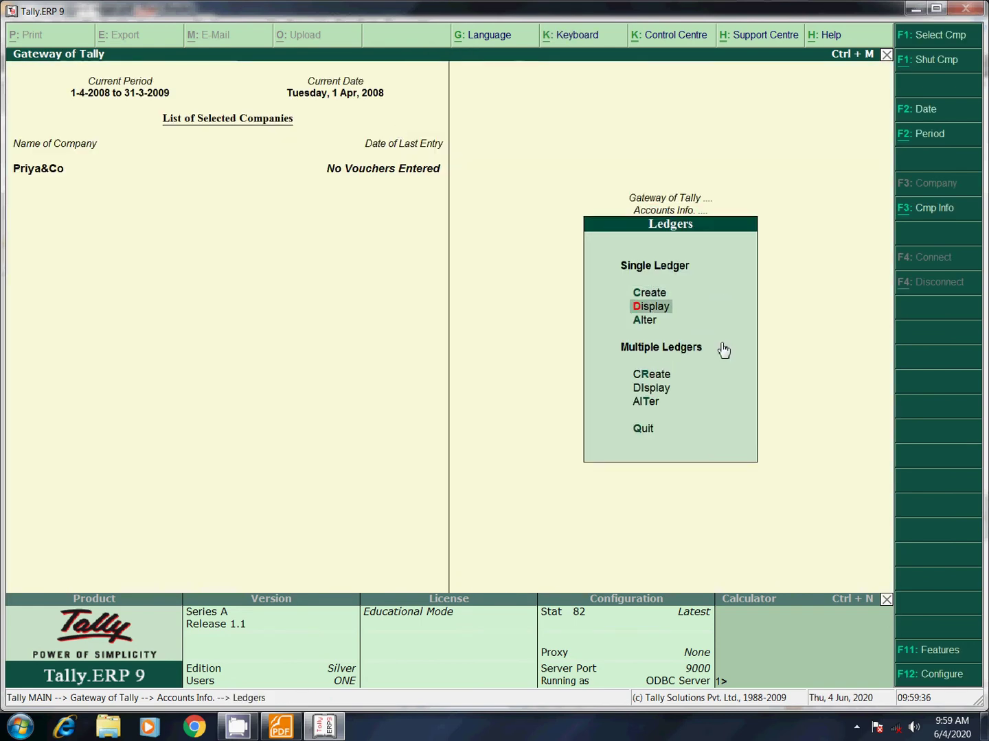
key("Return")
key("Down")
key("Up")
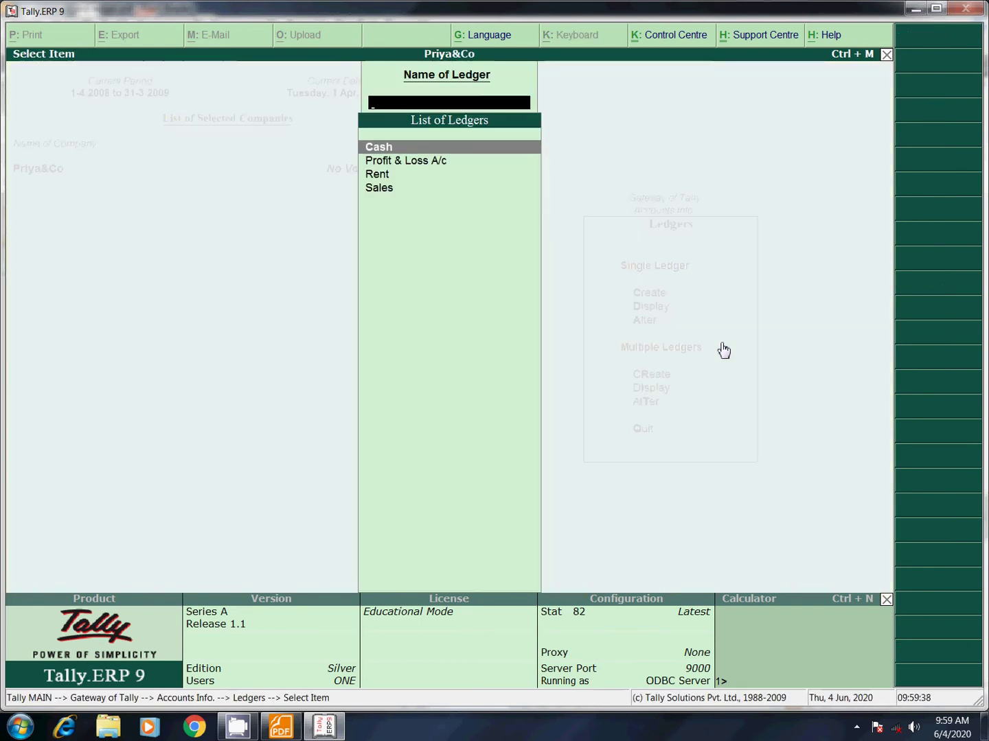
key("Return")
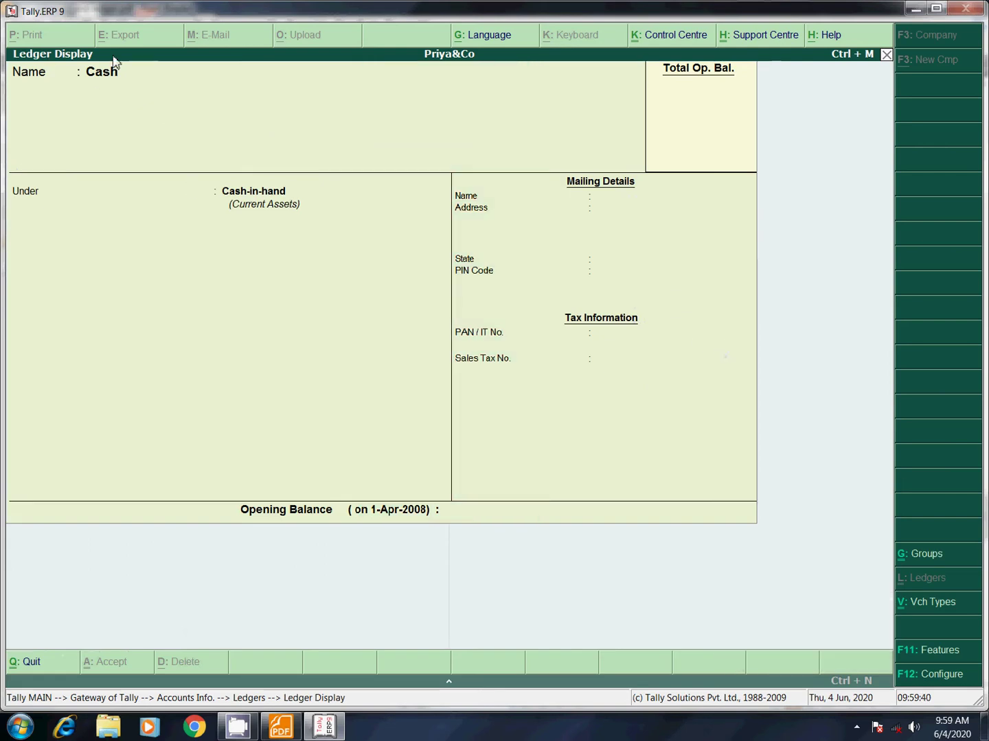
key("Escape")
key("Down")
key("Down")
key("Return")
key("Escape")
key("Escape")
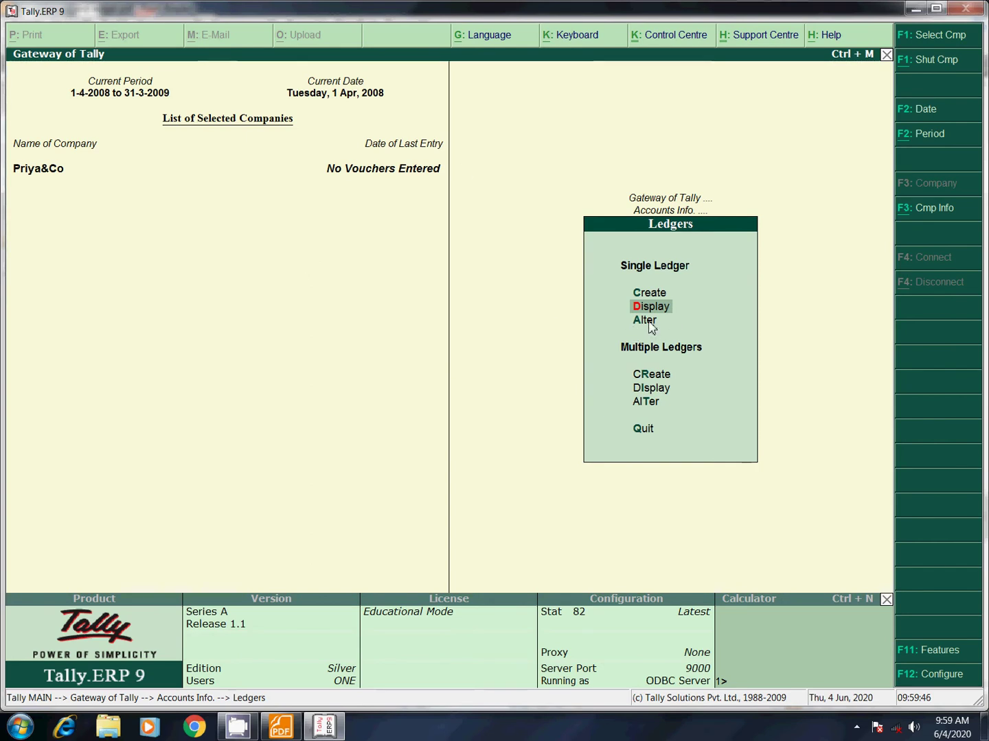
Step: Open the Rent ledger in Single Ledger Alter
key("Down")
key("Return")
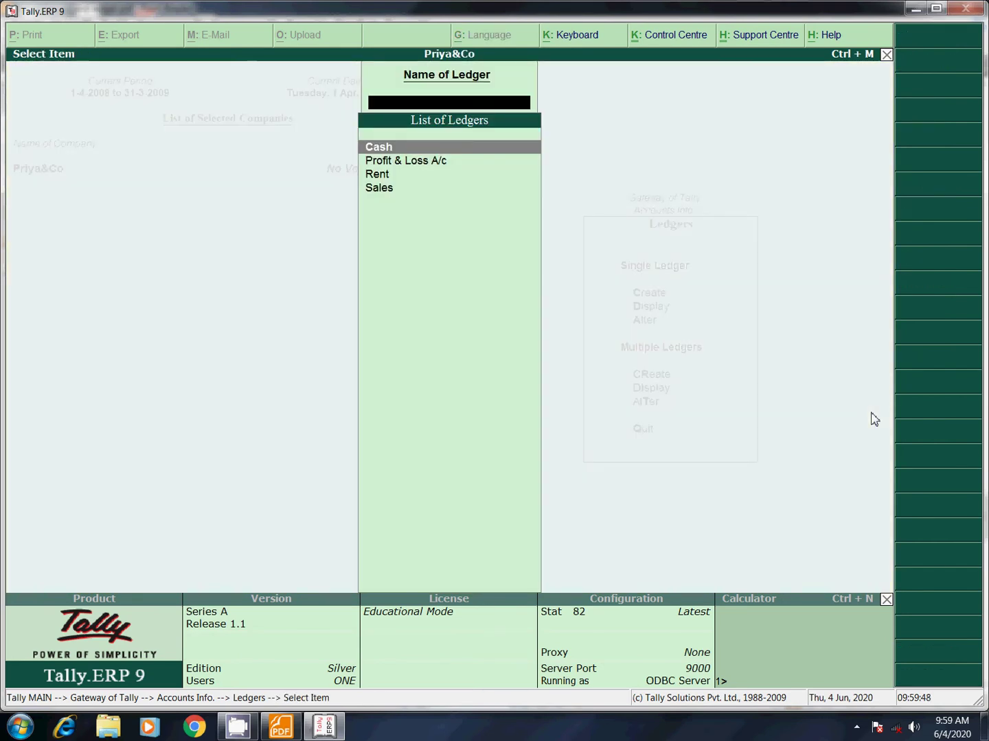
key("Down")
key("Down")
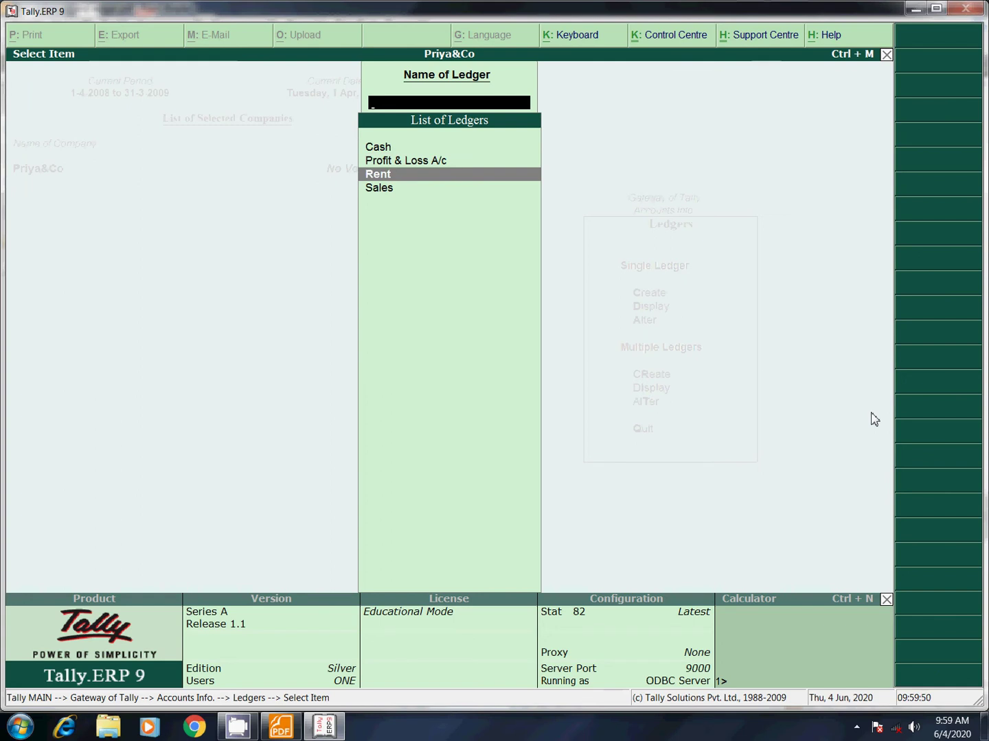
key("Return")
key("Return")
key("Return")
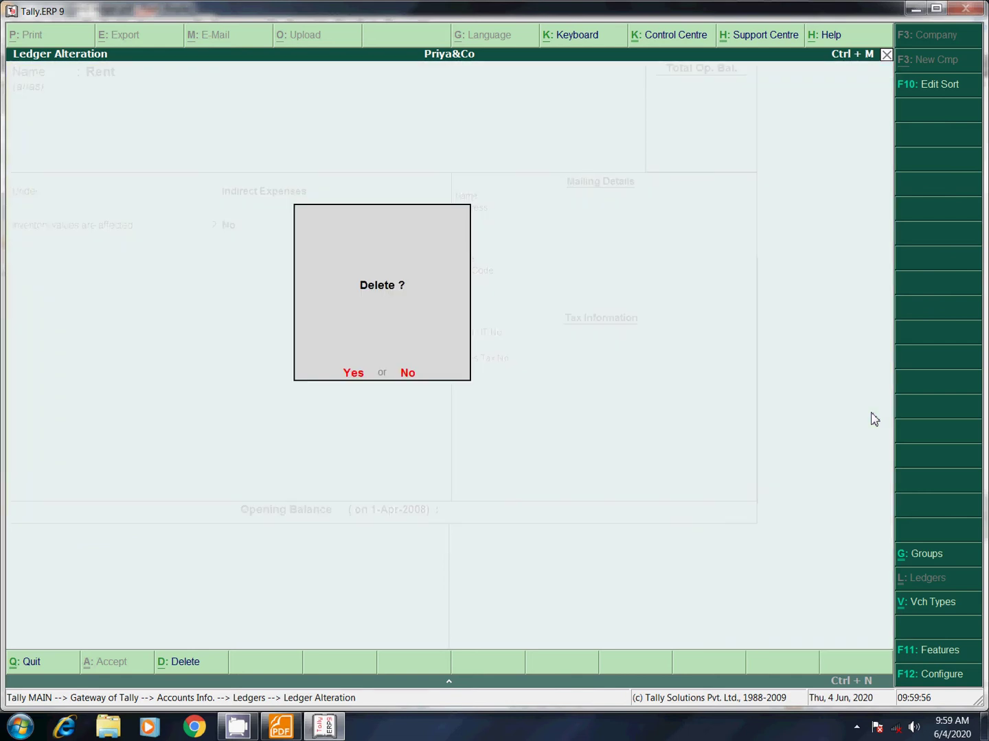
Step: Confirm the Rent deletion, then delete the Sales ledger with Alt+D and return to Accounts Info
key("y")
key("Down")
key("Down")
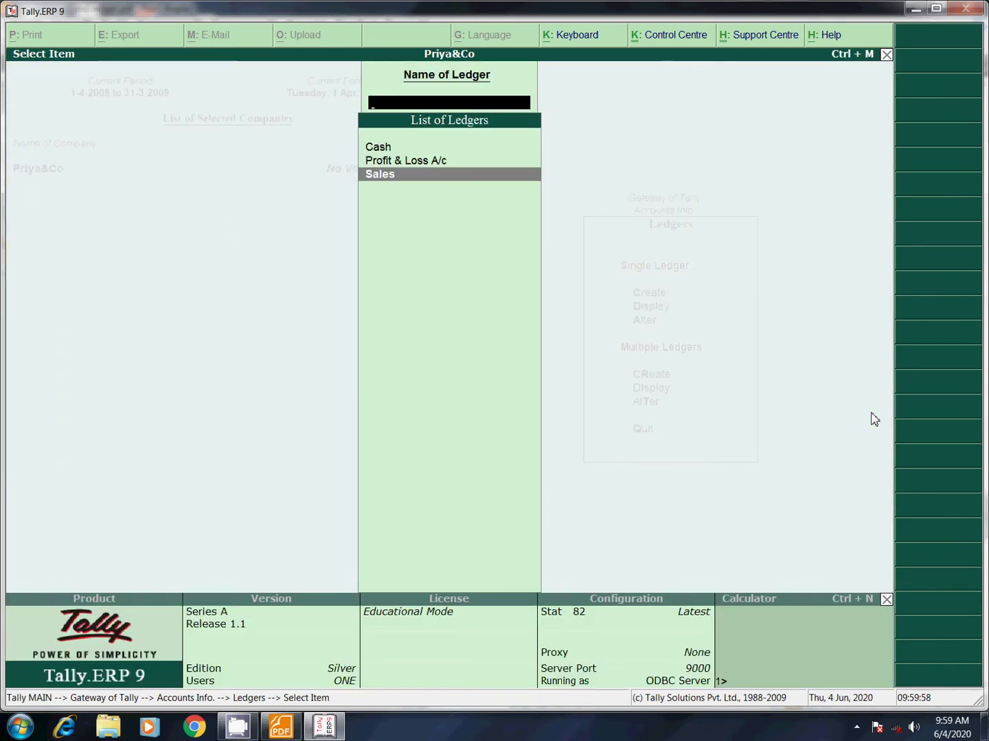
key("Return")
key("alt+d")
key("y")
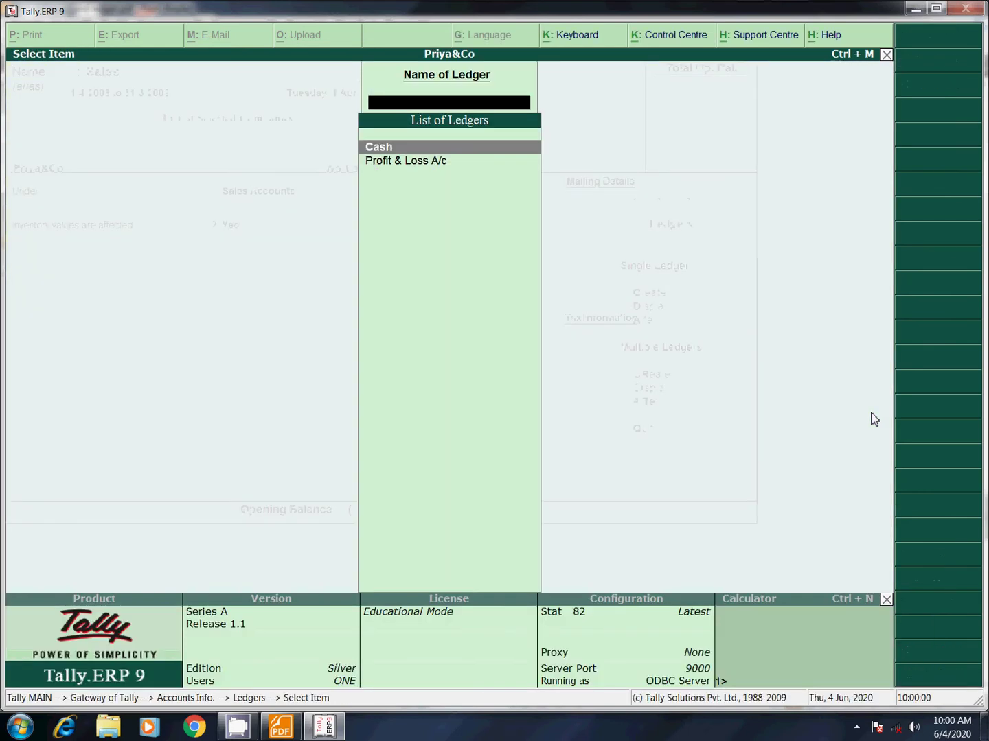
key("Escape")
key("Down")
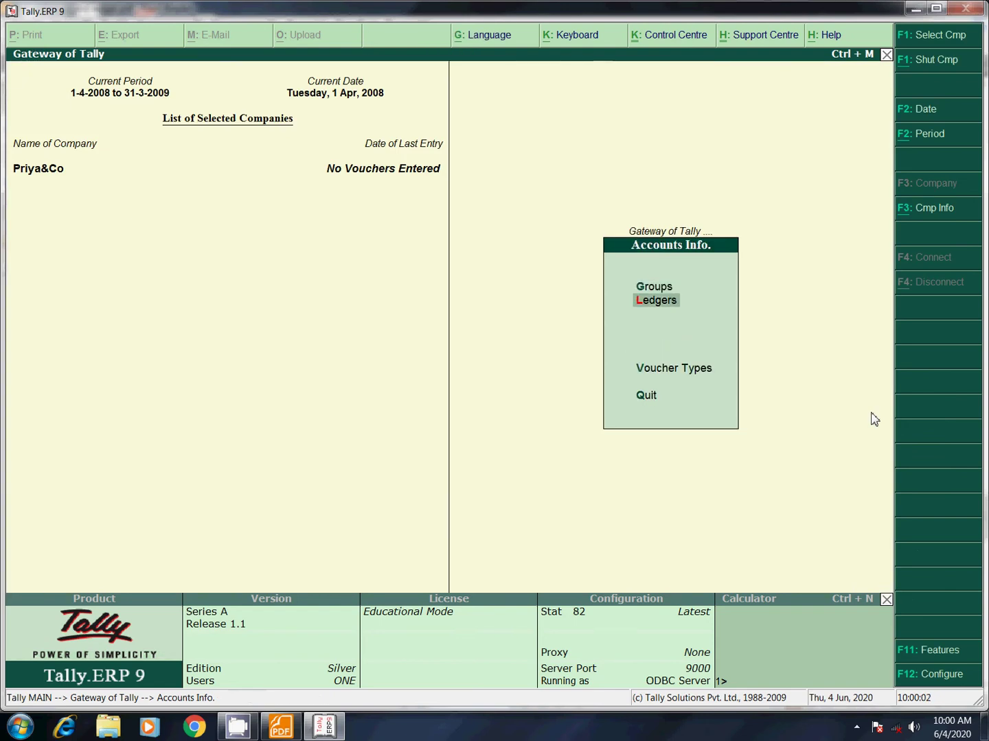
Step: Open Multiple Ledgers Create with Under Group set to All Items
key("Return")
key("Down")
key("Down")
key("Down")
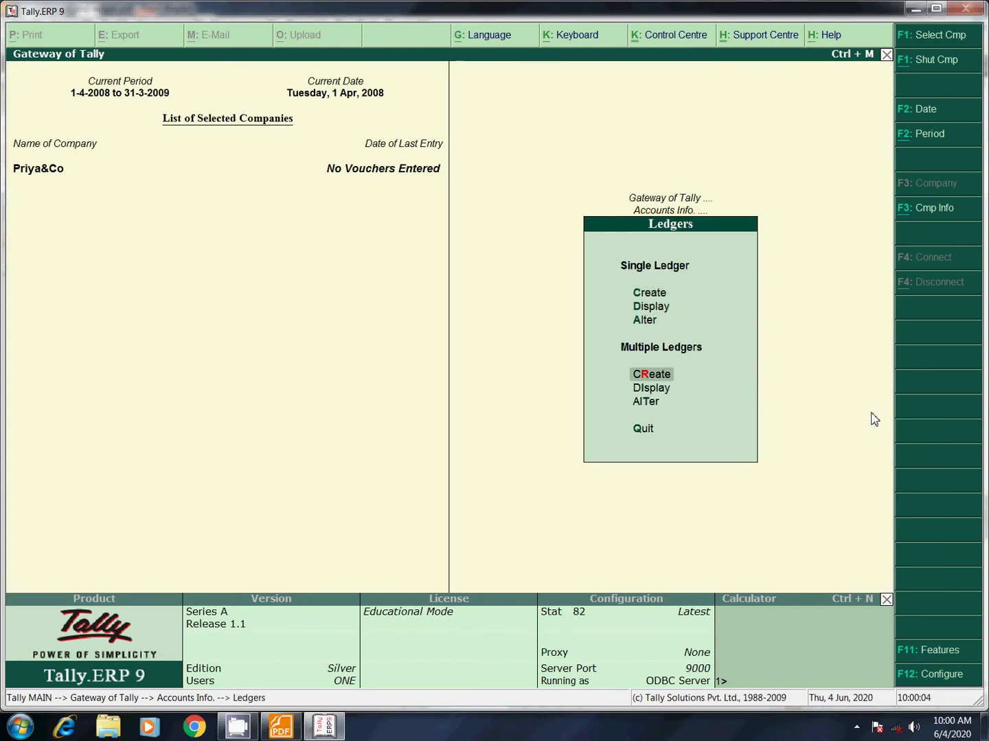
key("Return")
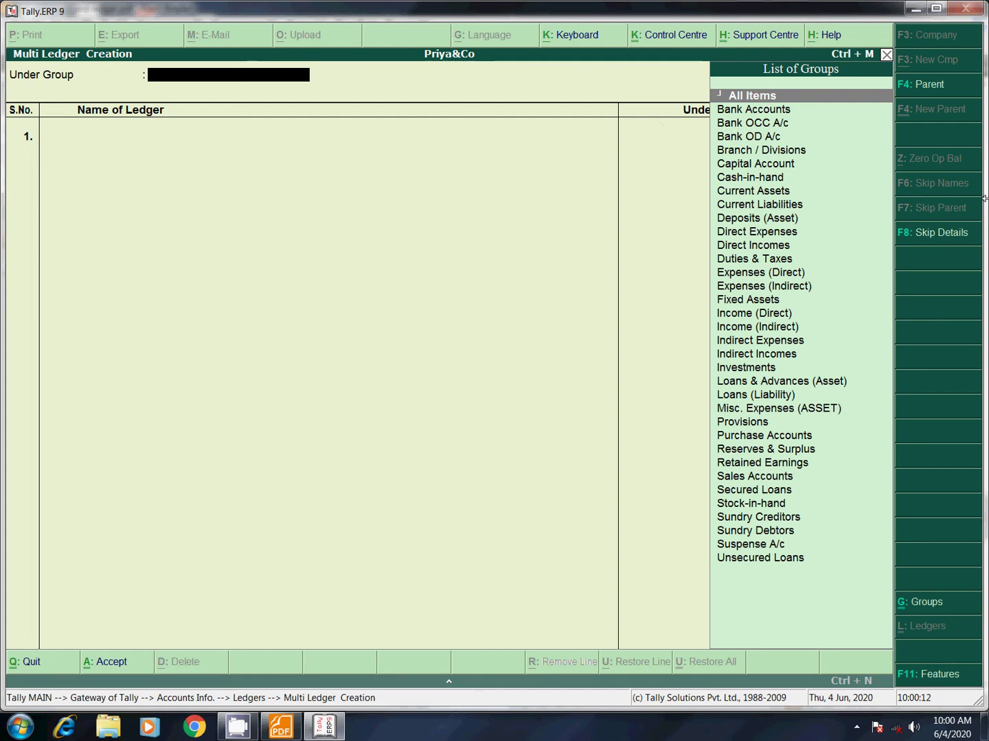
key("Return")
Step: Enter Rent under Indirect Expenses and Sales under Sales Accounts, and save both
type("Rent")
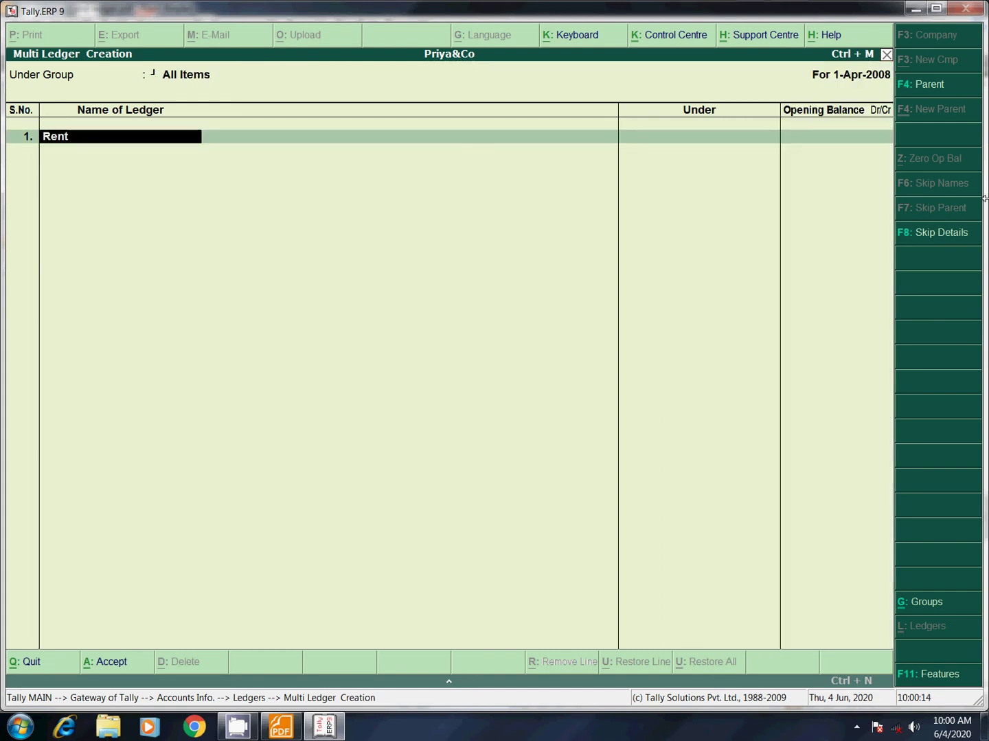
key("Return")
type("Ind")
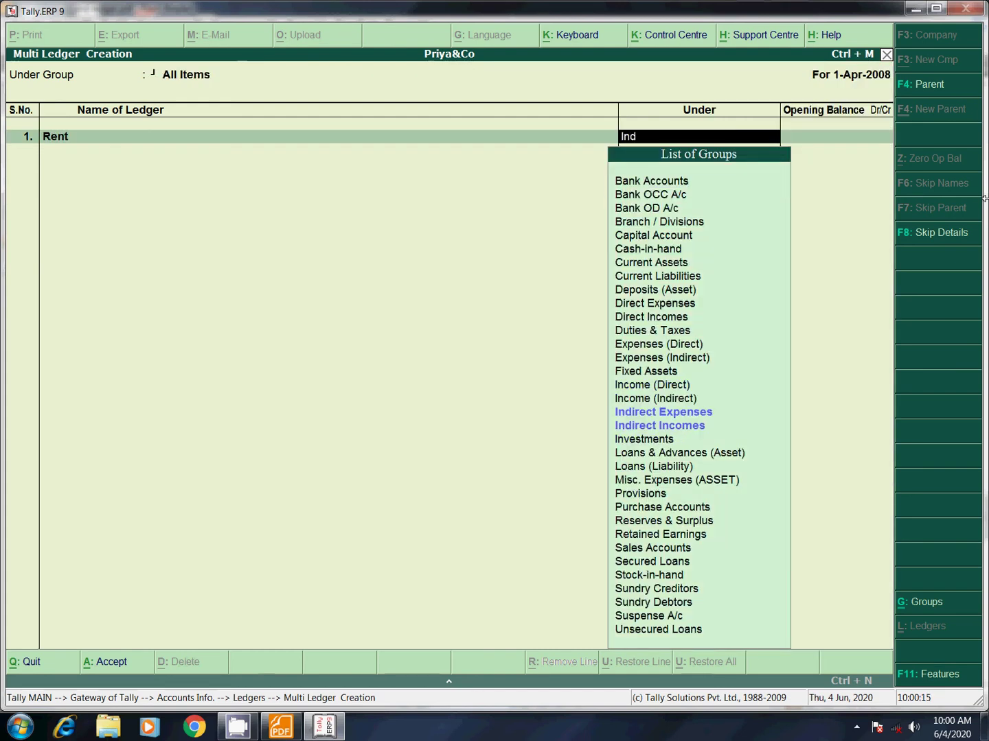
key("Return")
key("Return")
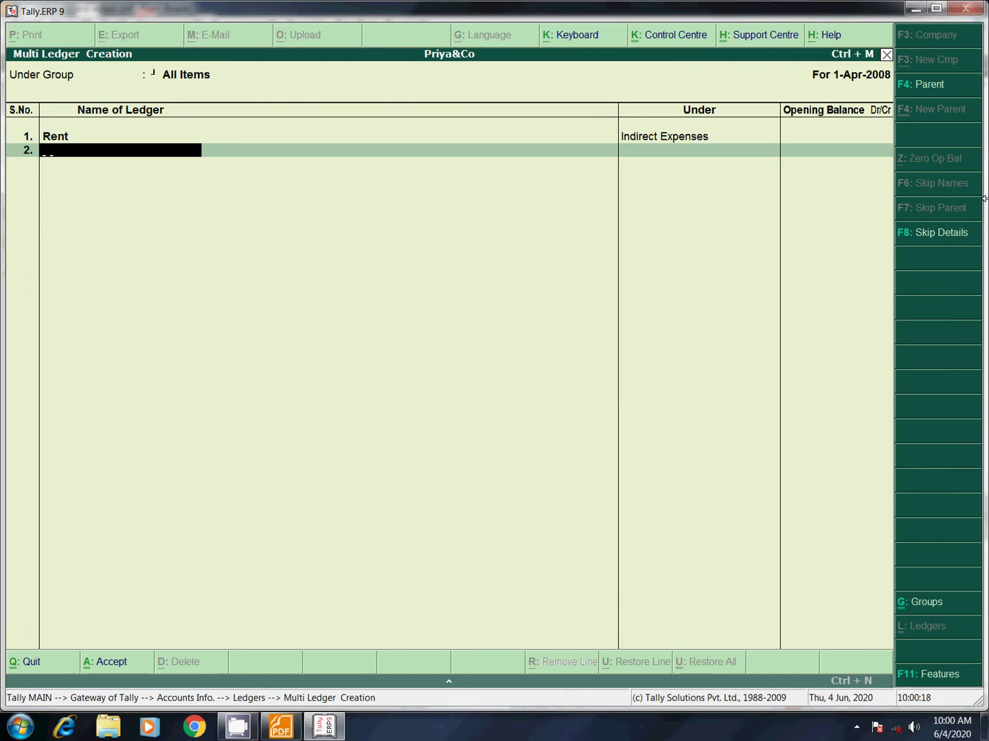
key("Return")
type("Sales Accounts")
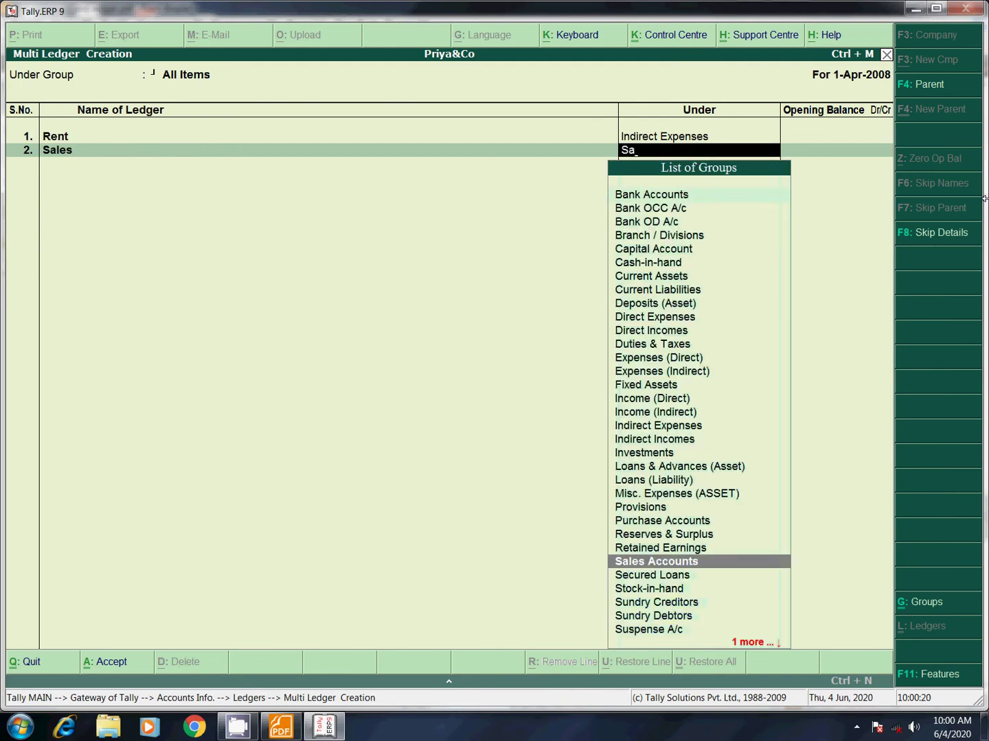
key("Return")
key("Return")
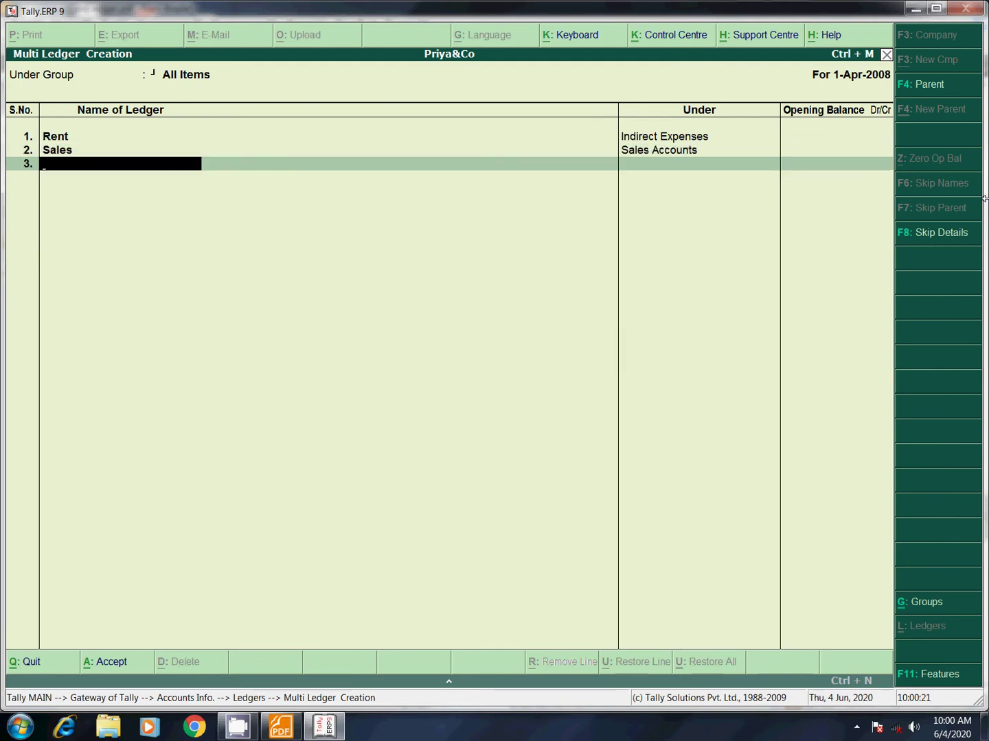
key("Return")
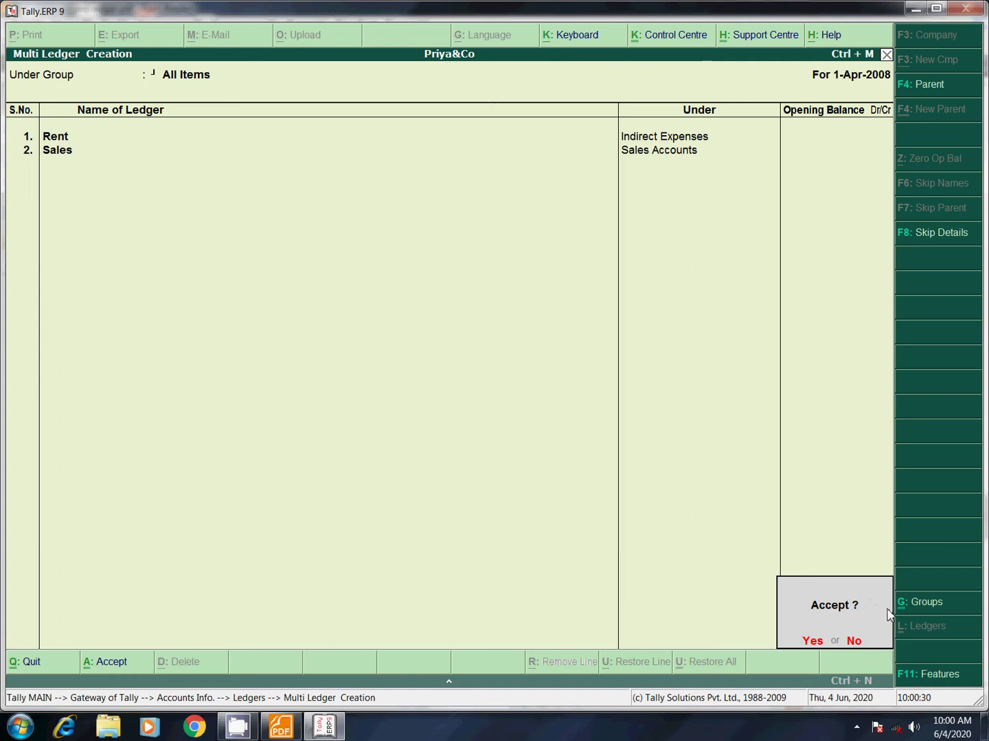
key("y")
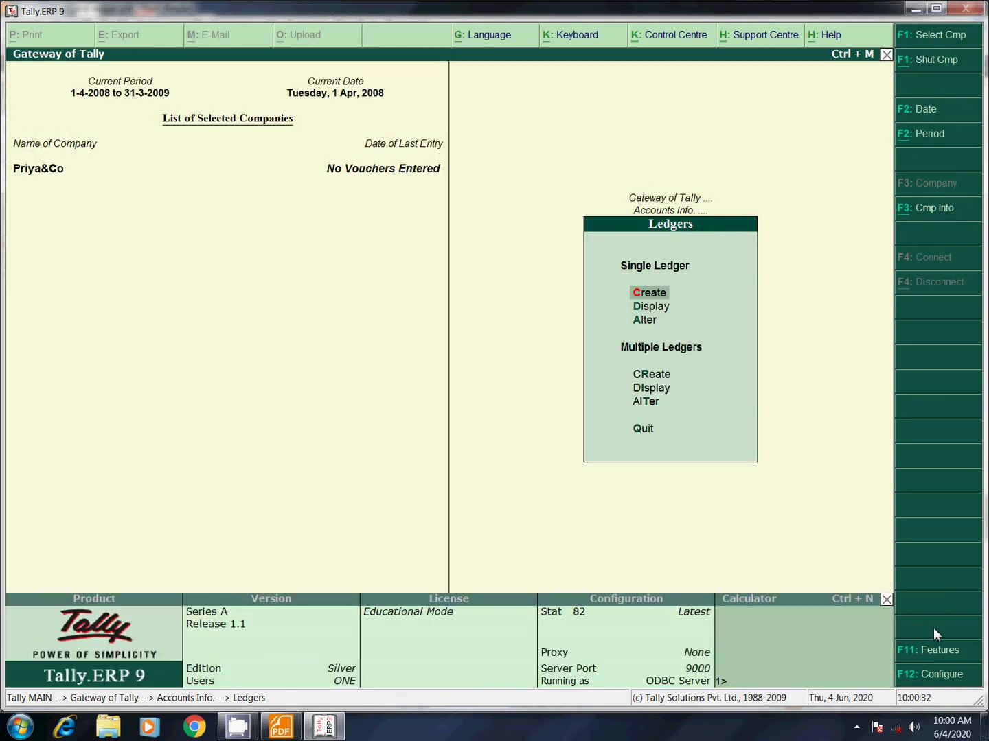
key("Down")
key("Down")
key("Down")
key("Down")
key("Return")
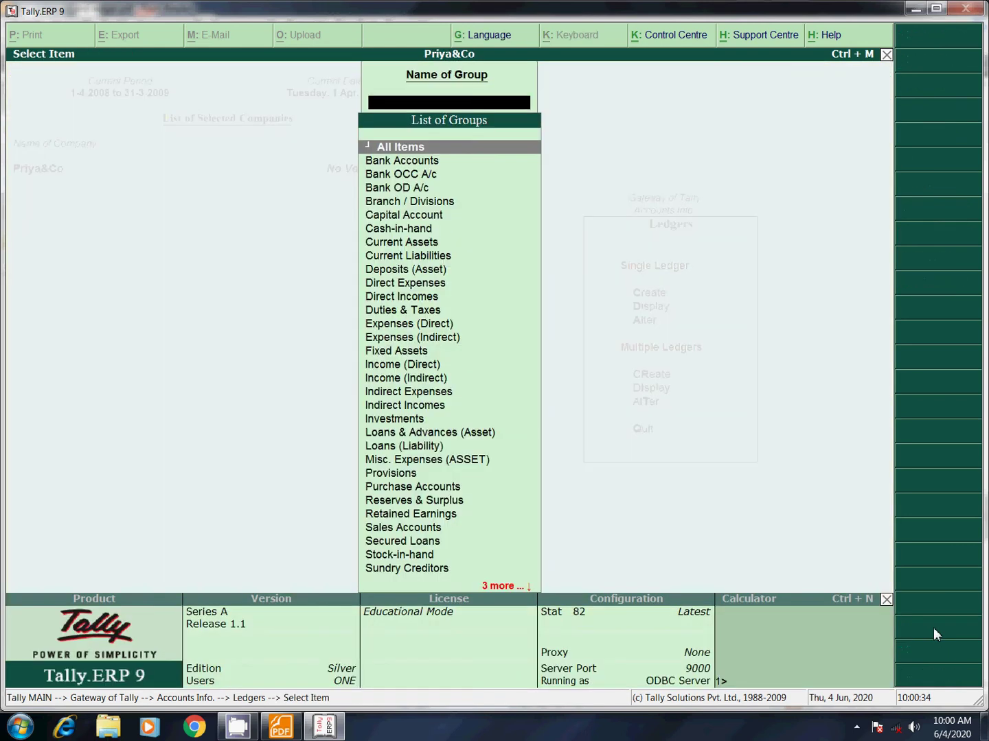
key("Return")
key("Escape")
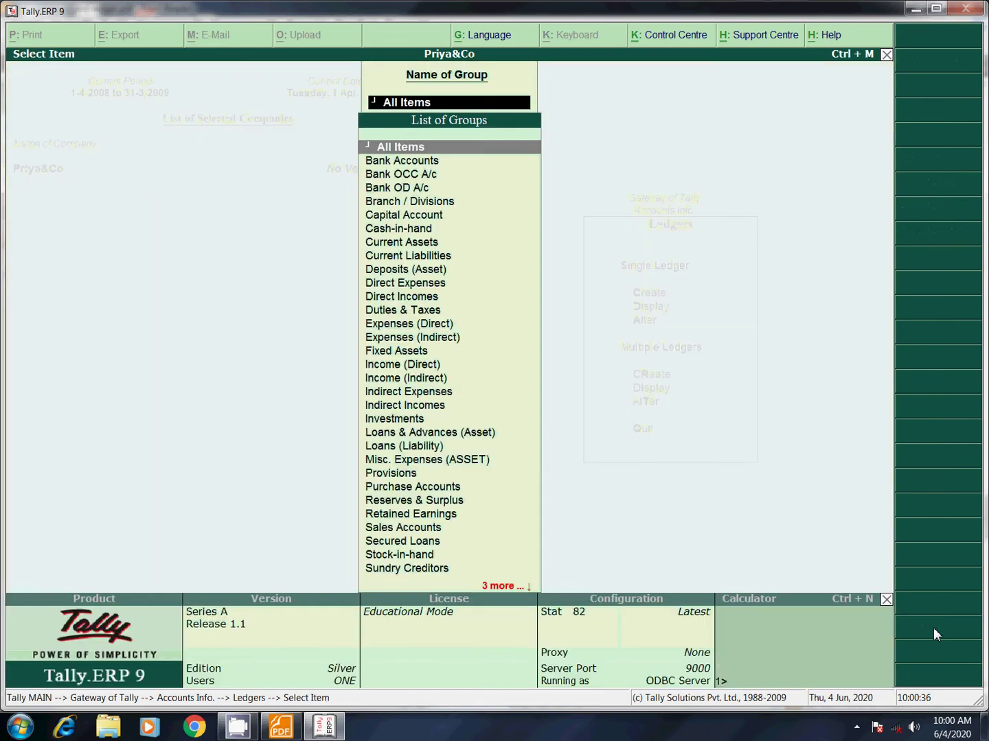
key("Escape")
key("Return")
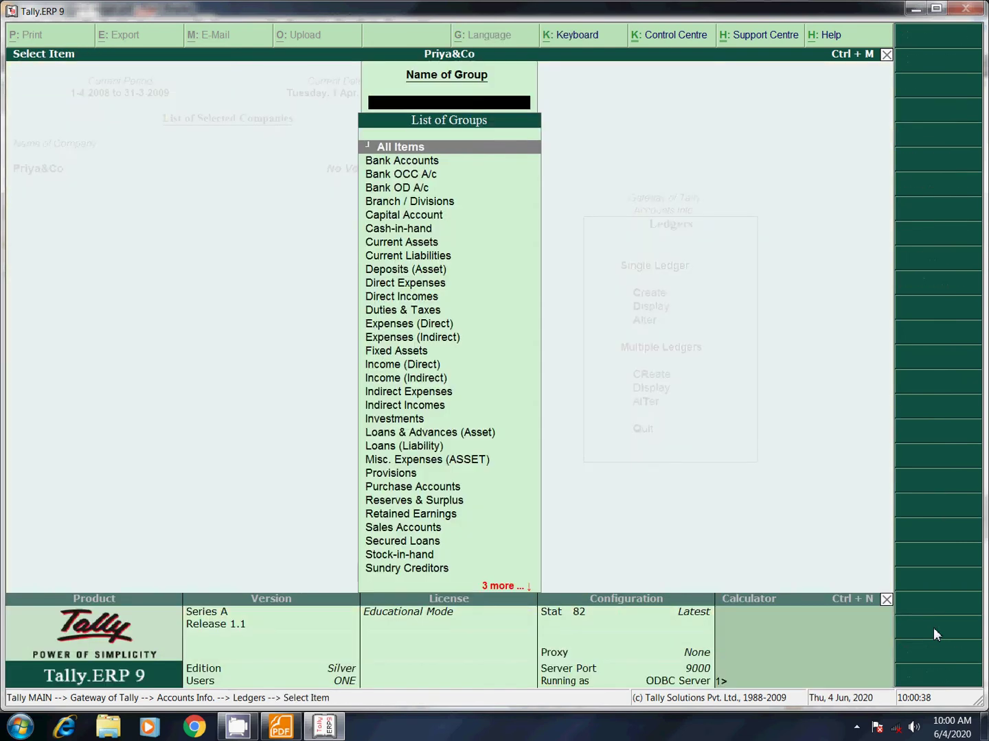
key("Return")
key("Escape")
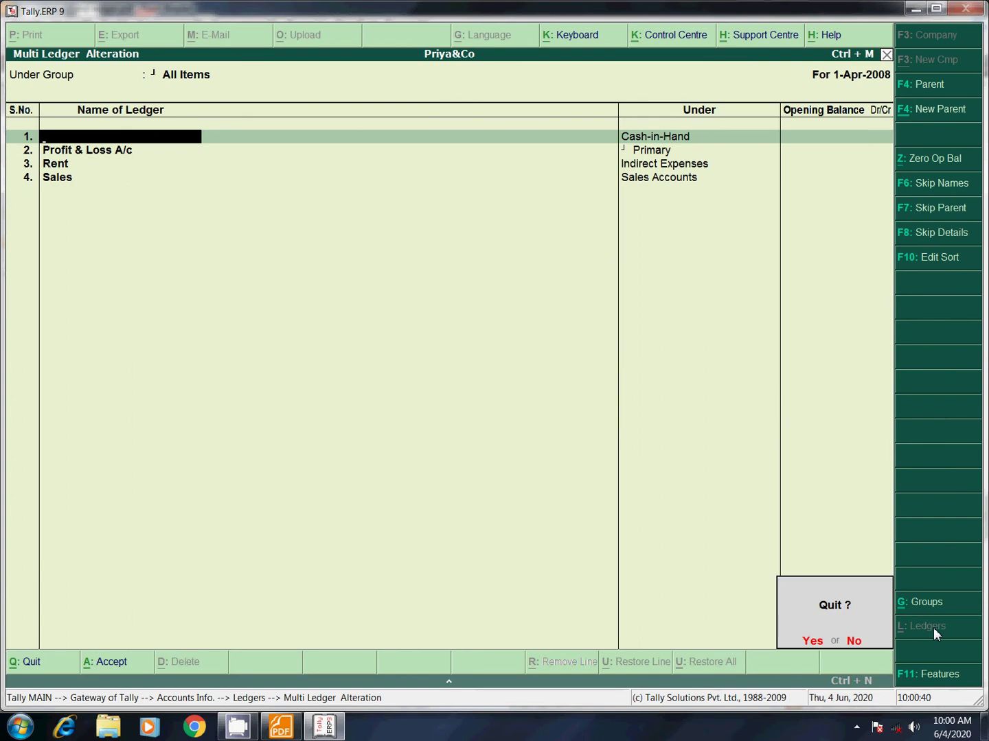
key("Return")
key("Escape")
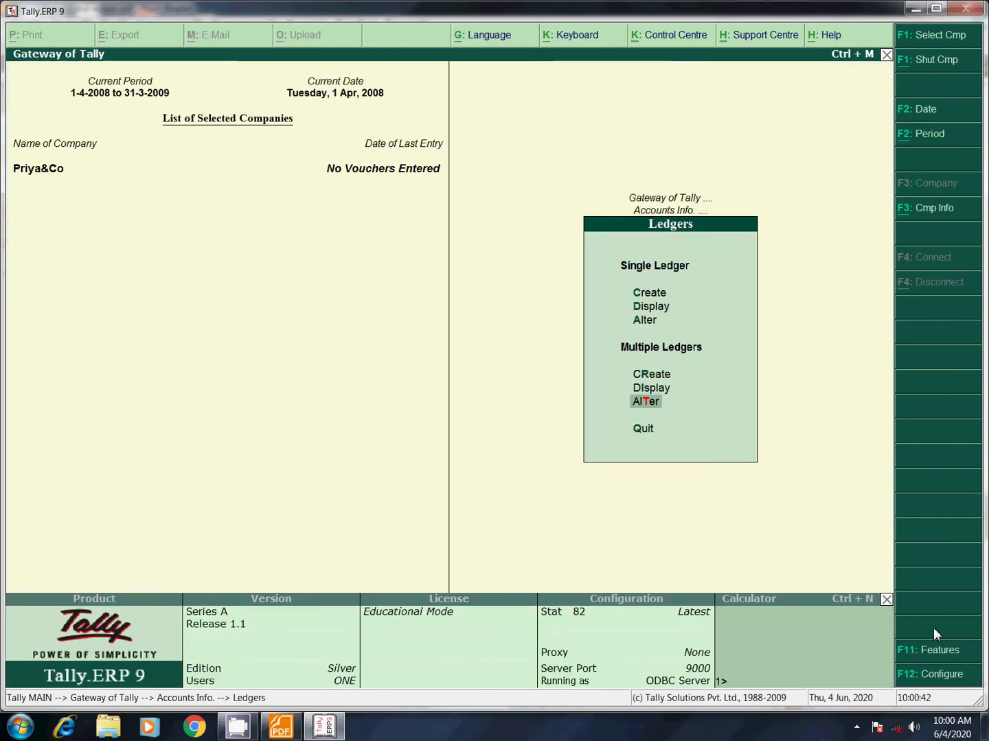
Step: Open Single Ledger Alter and delete the Rent ledger
key("Up")
key("Down")
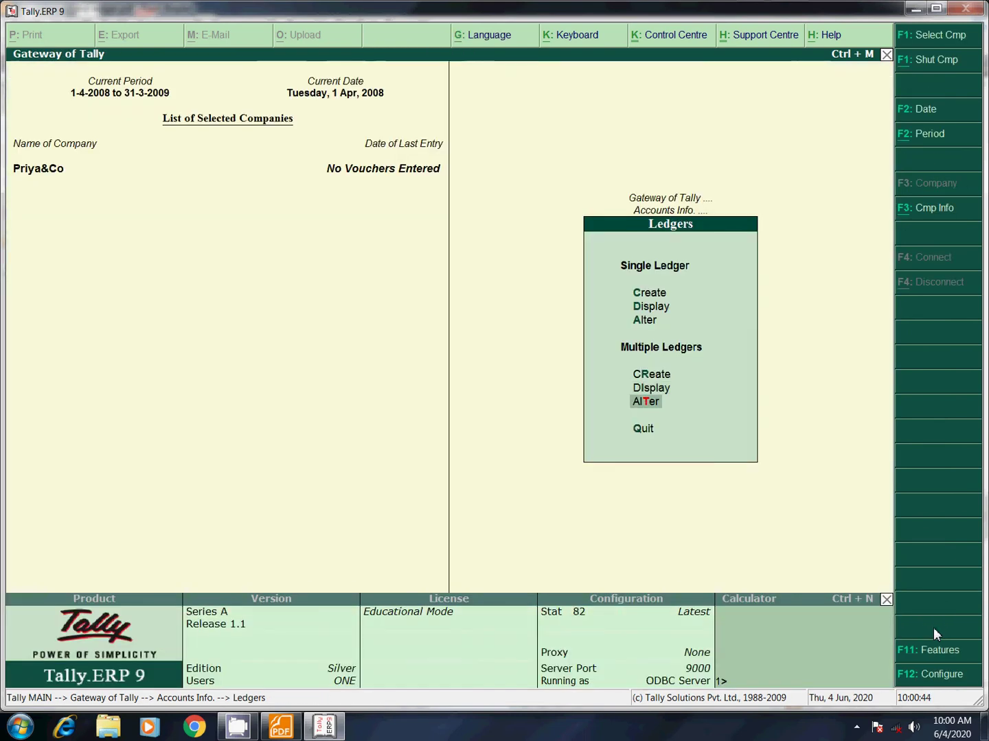
key("Up")
key("Up")
key("Up")
key("Up")
key("Down")
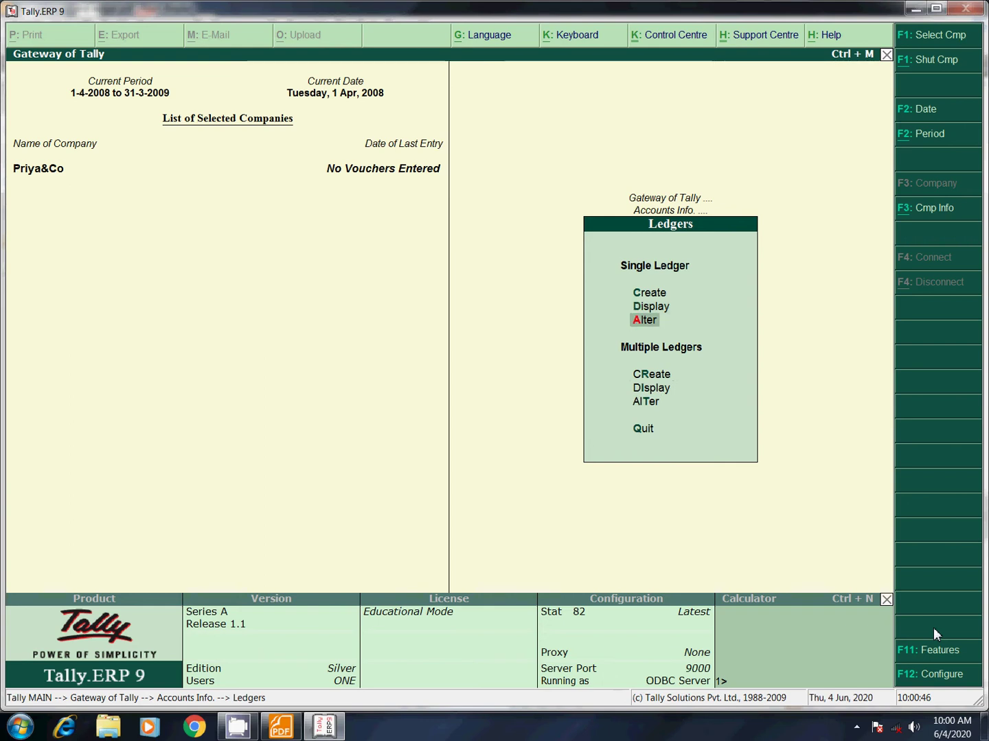
key("Return")
key("Down")
key("Down")
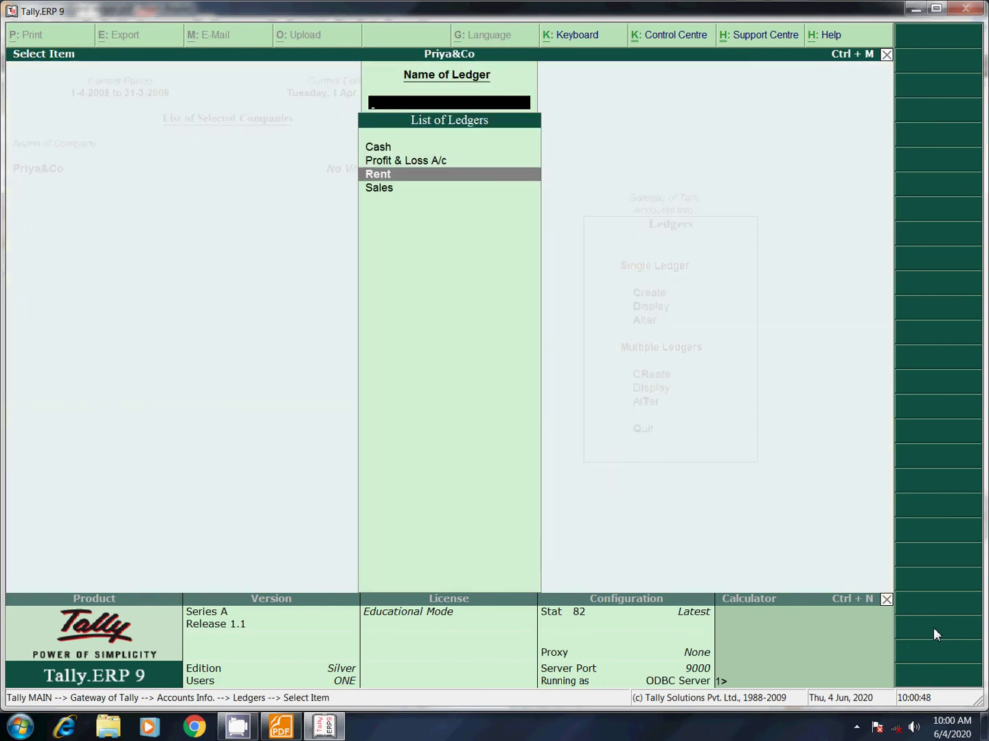
key("Return")
key("alt+d")
key("y")
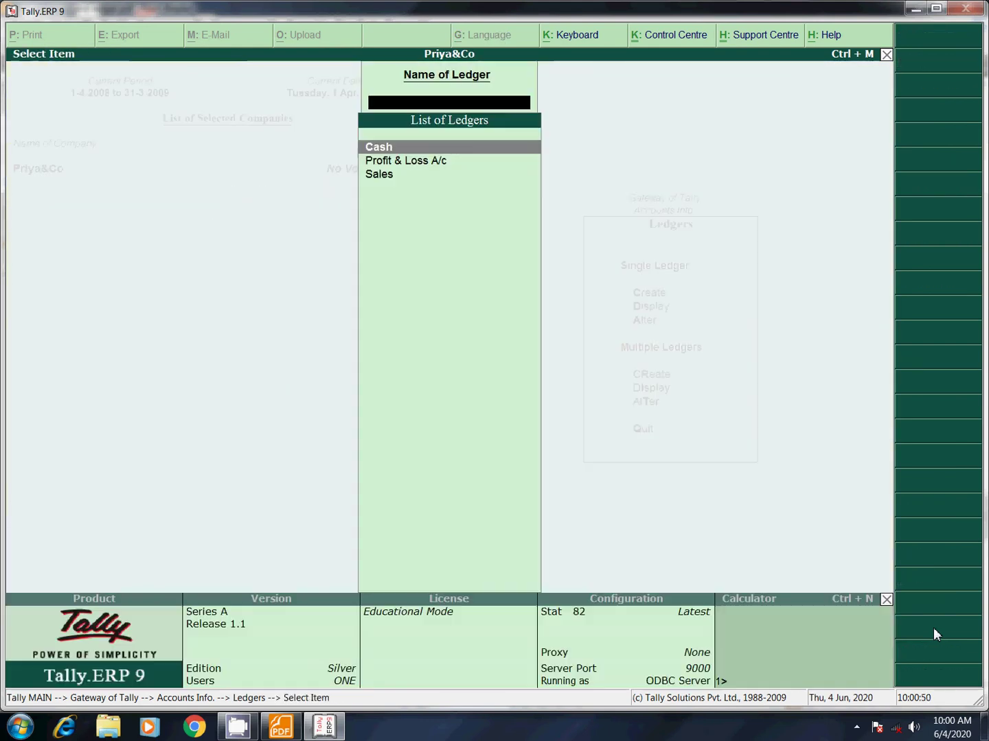
Step: Delete the Sales ledger too and back out to the Accounts Info. menu
key("Down")
key("Down")
key("Return")
key("alt+d")
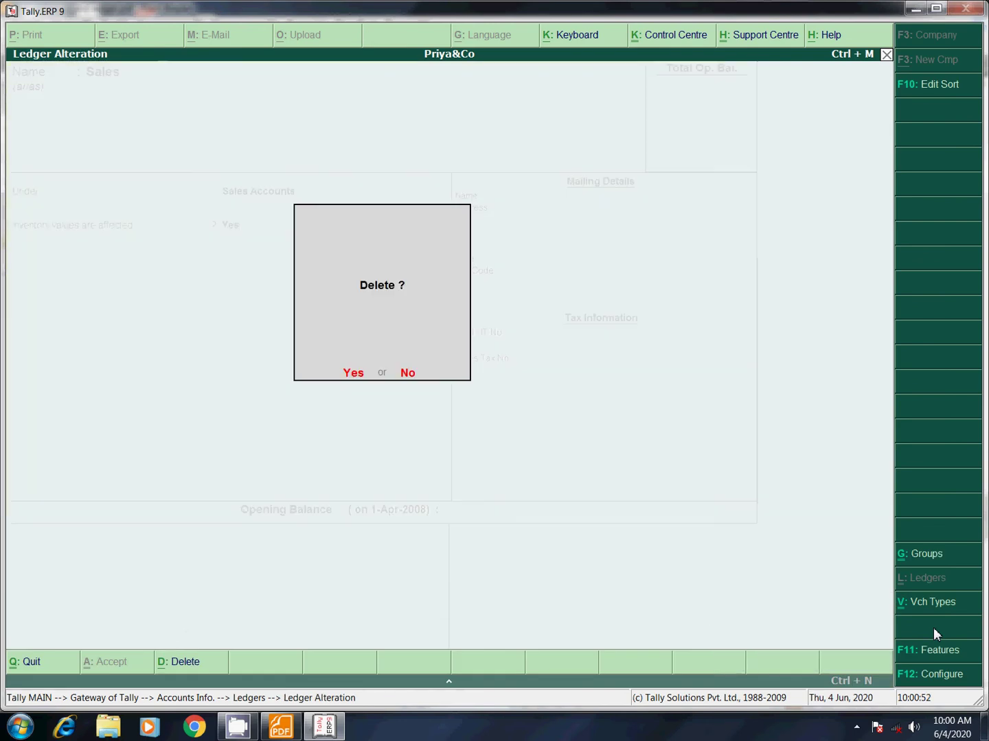
key("y")
key("Escape")
key("Escape")
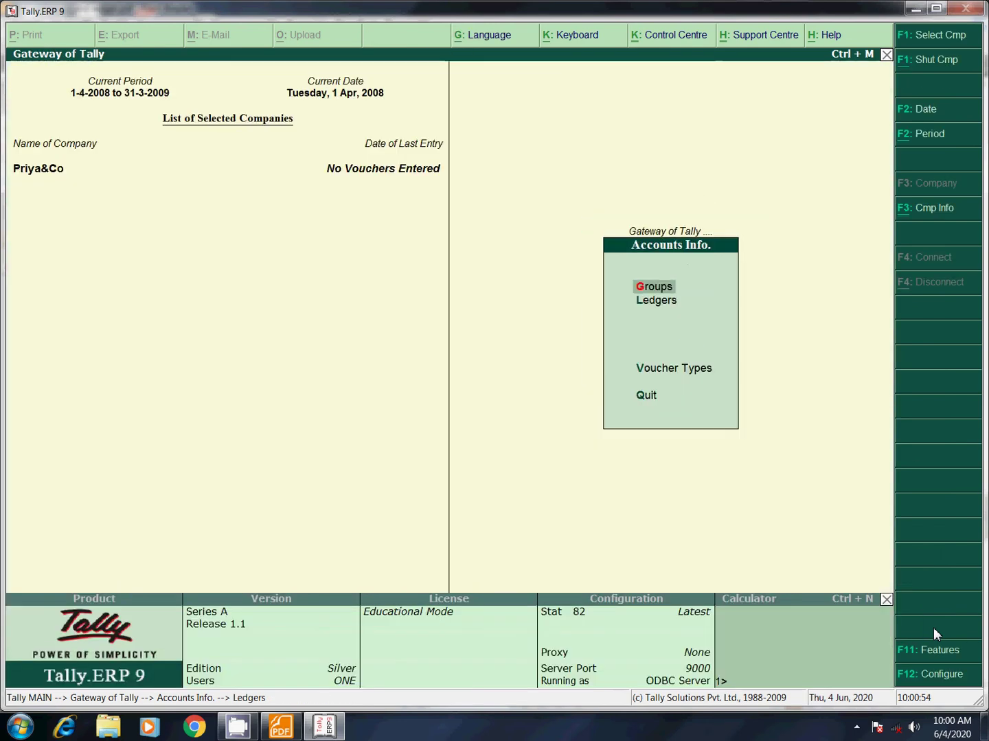
key("Escape")
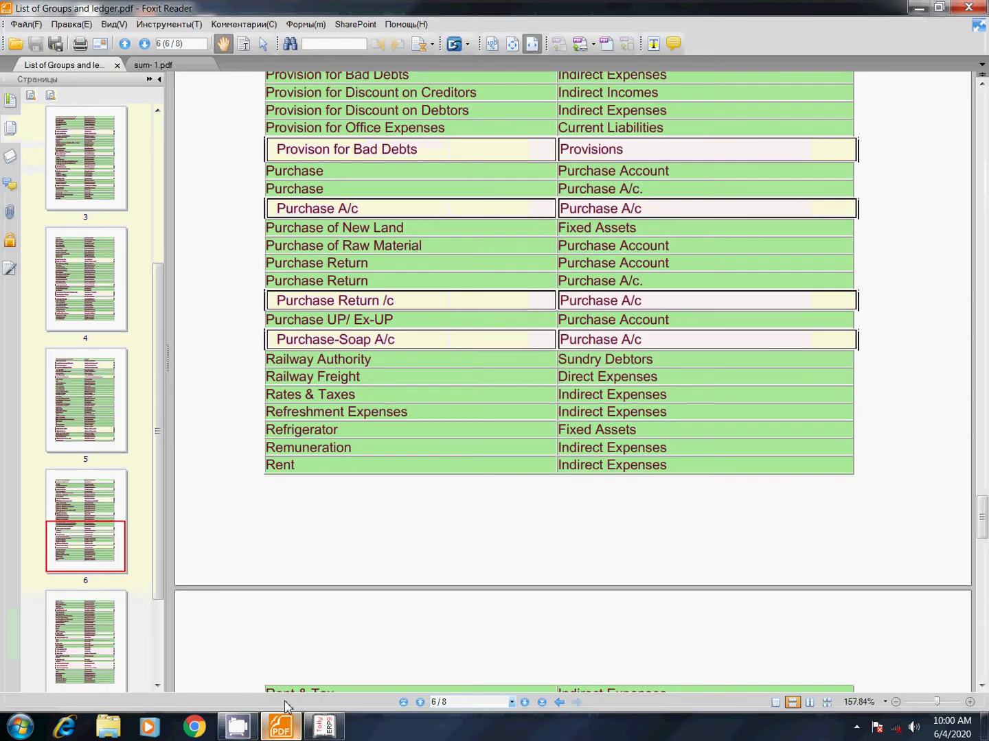
left_click(281, 727)
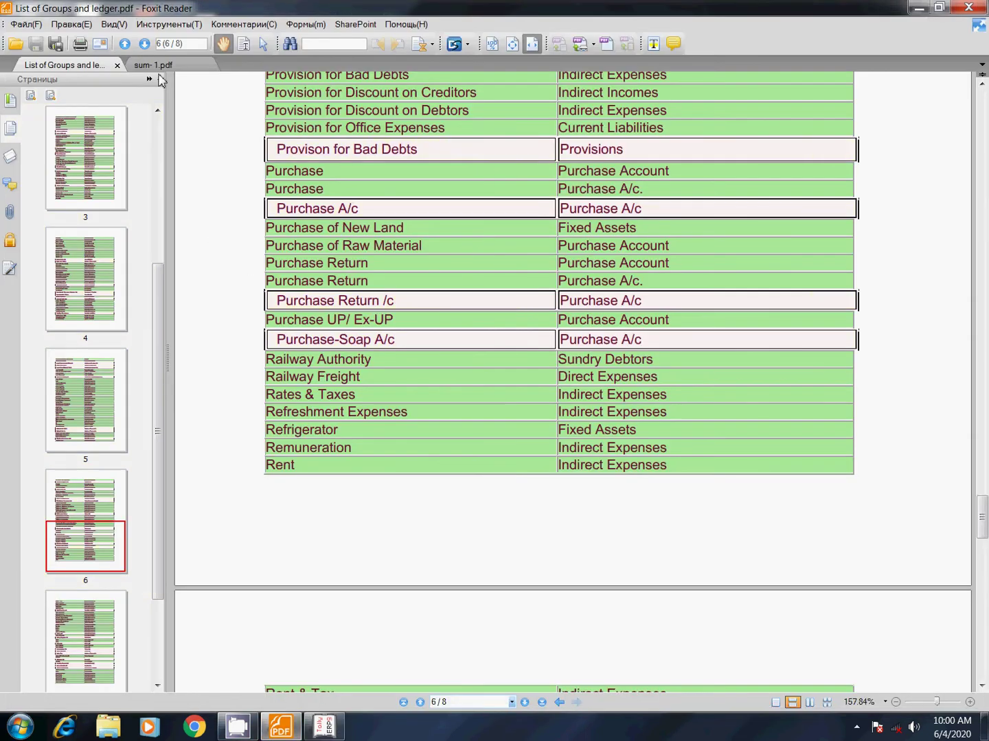
left_click(156, 65)
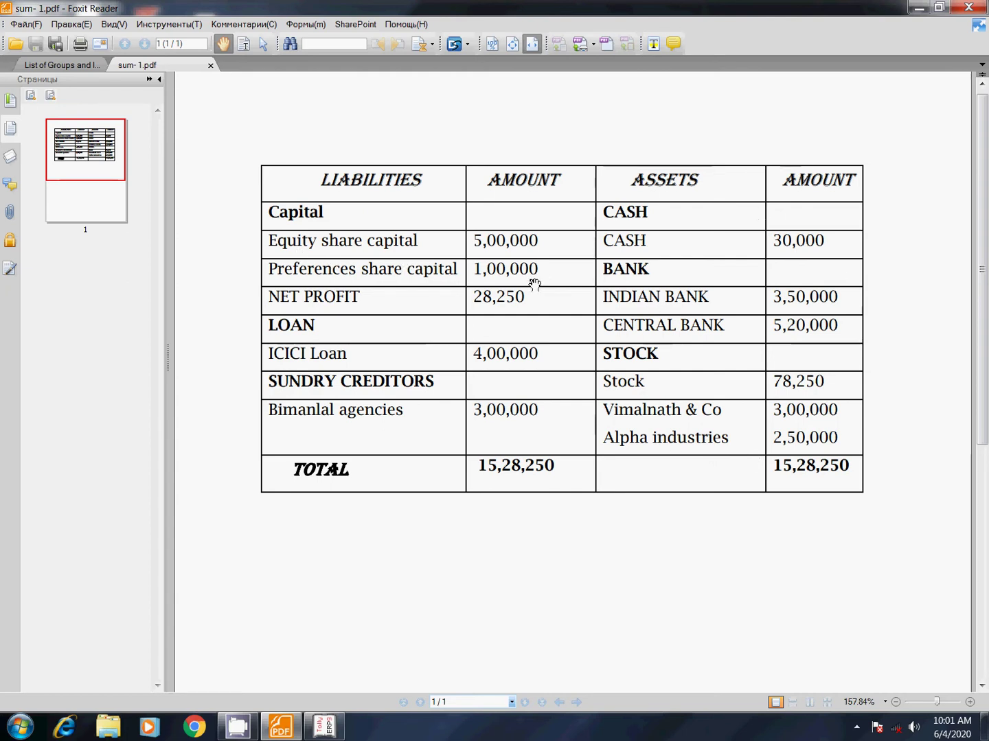
key("alt+Tab")
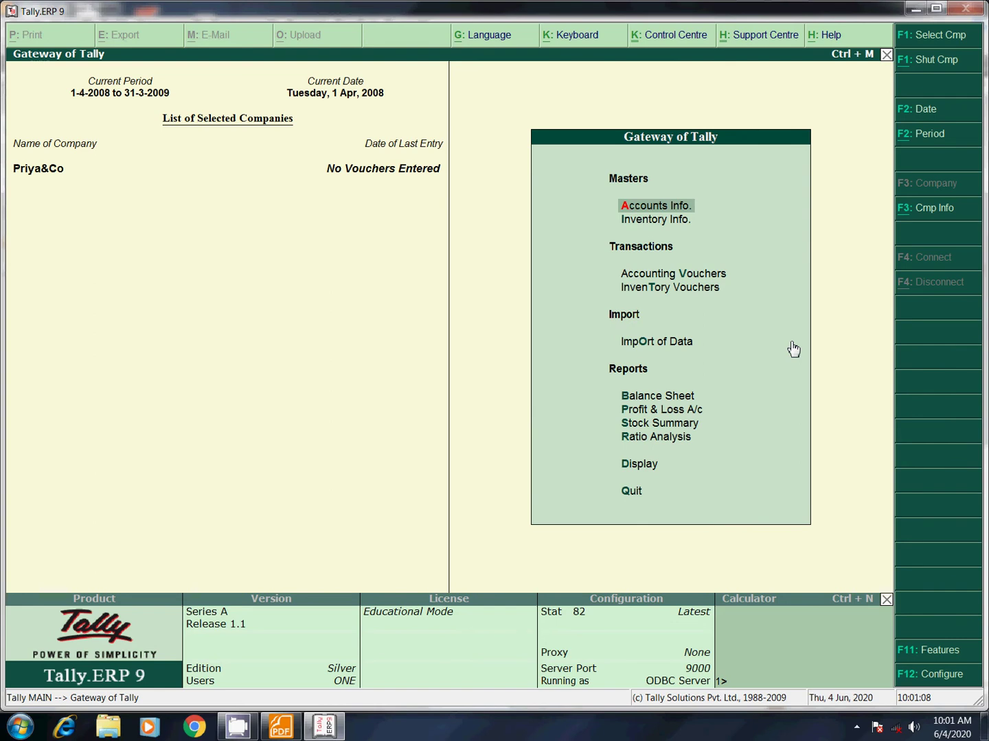
Step: Go to Accounts Info > Ledgers > Multiple Ledgers Create and accept All Items
key("Return")
key("Down")
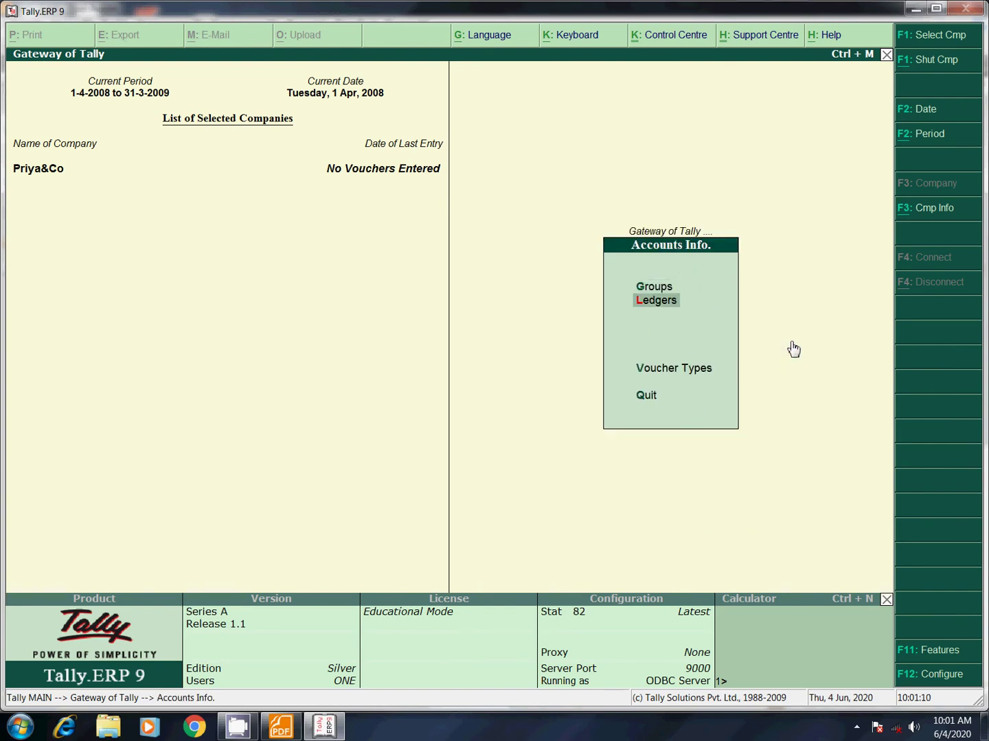
key("Return")
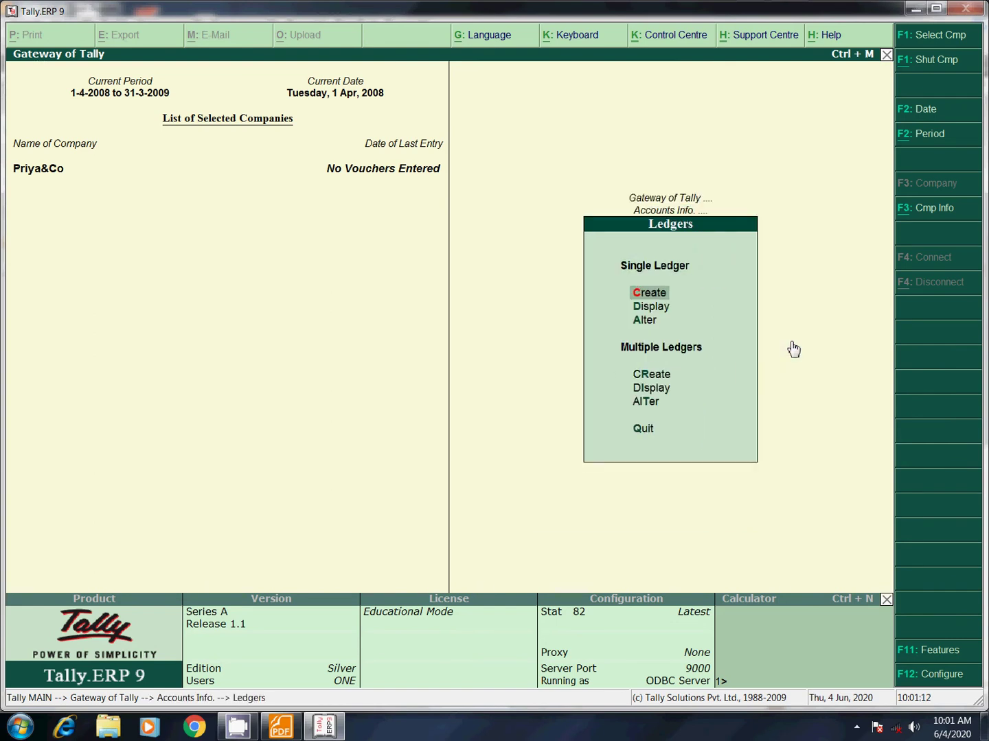
key("Down")
key("Down")
key("Down")
key("Up")
key("Up")
key("Up")
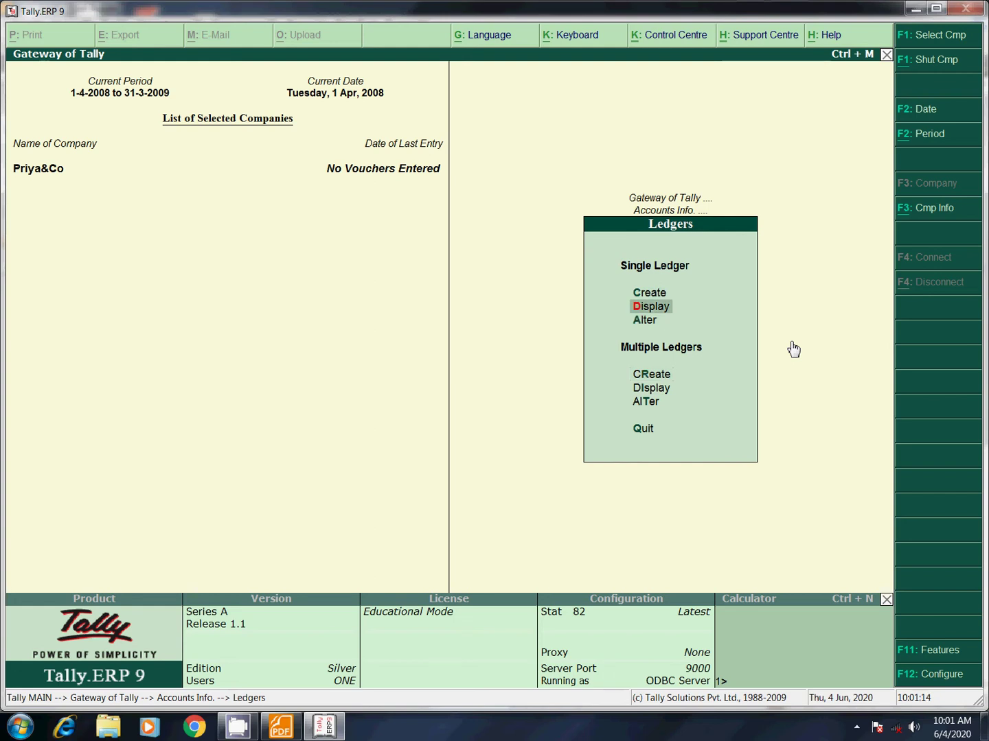
key("Down")
key("Down")
key("Down")
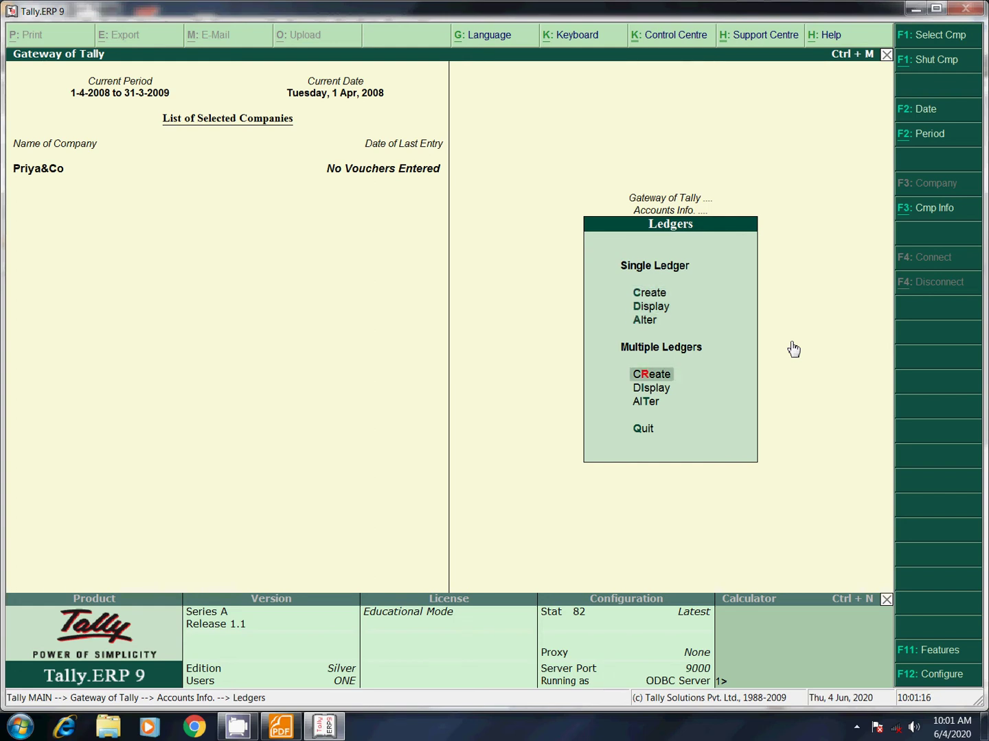
key("Return")
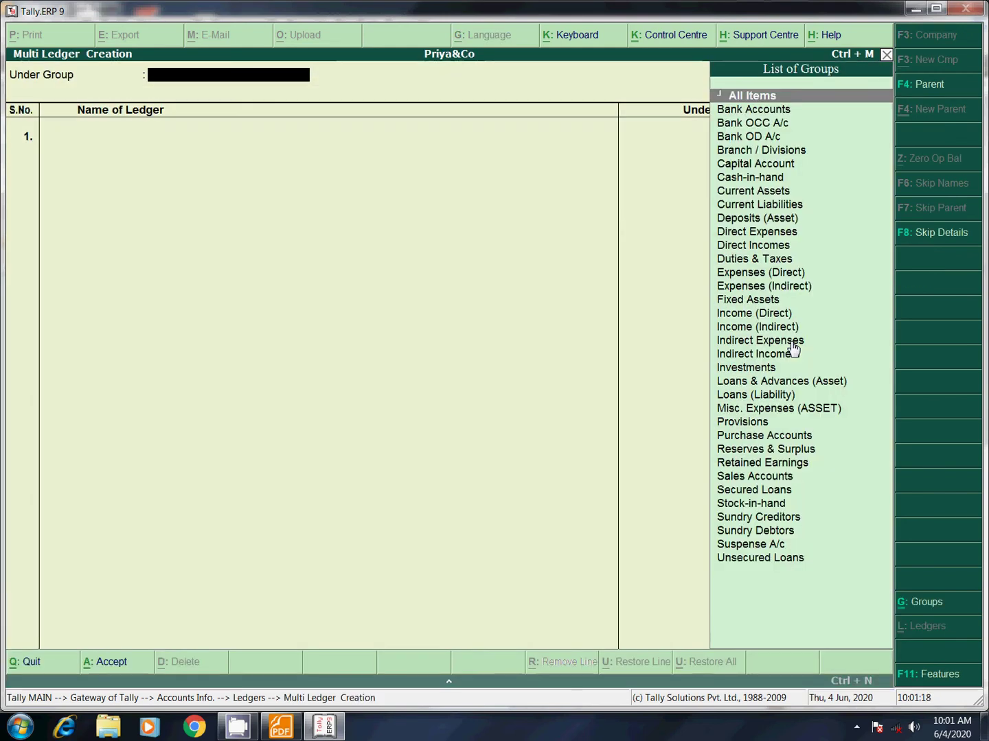
key("Return")
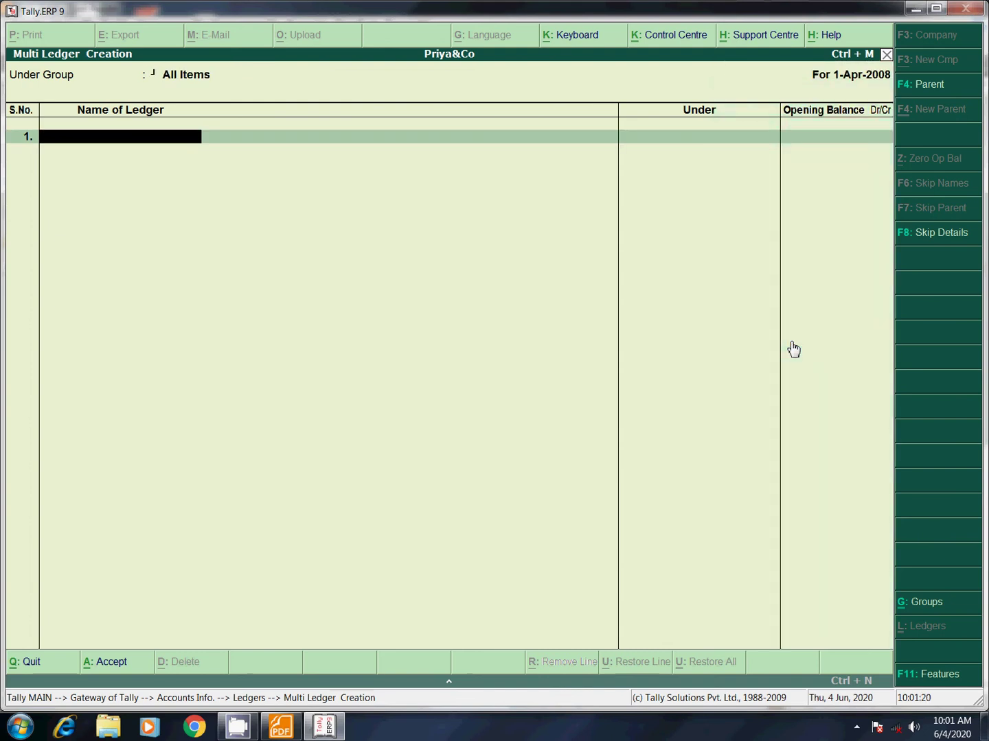
Step: Try Bank Accounts as the group with a Bank ledger, then revert to All Items
key("BackSpace")
key("Down")
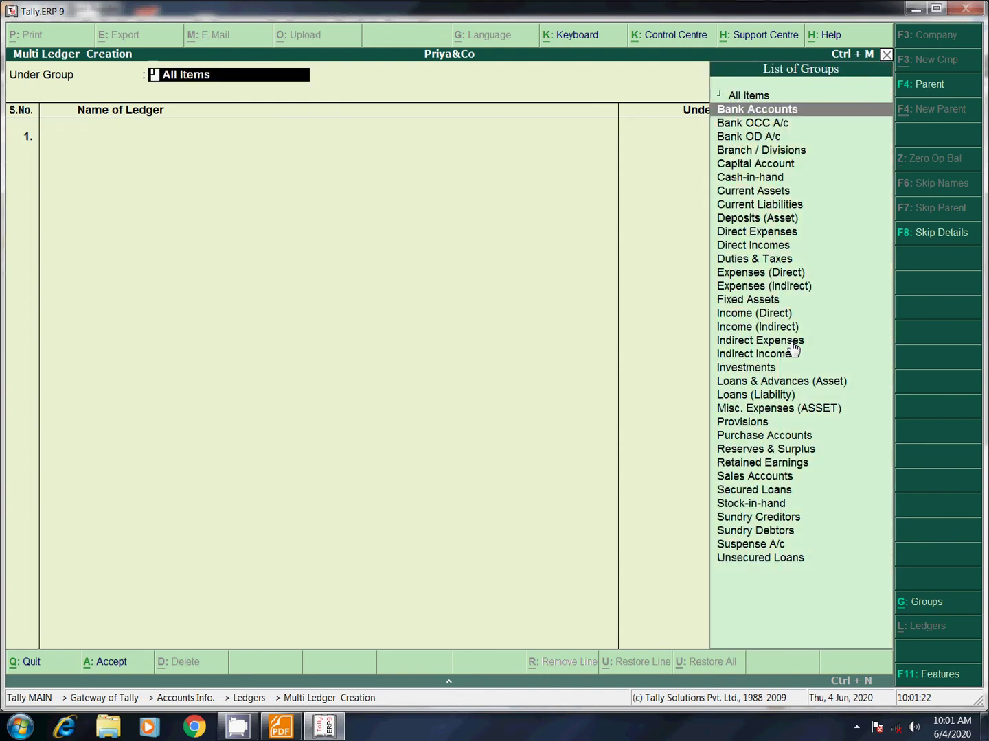
key("Return")
type("Bank")
key("Return")
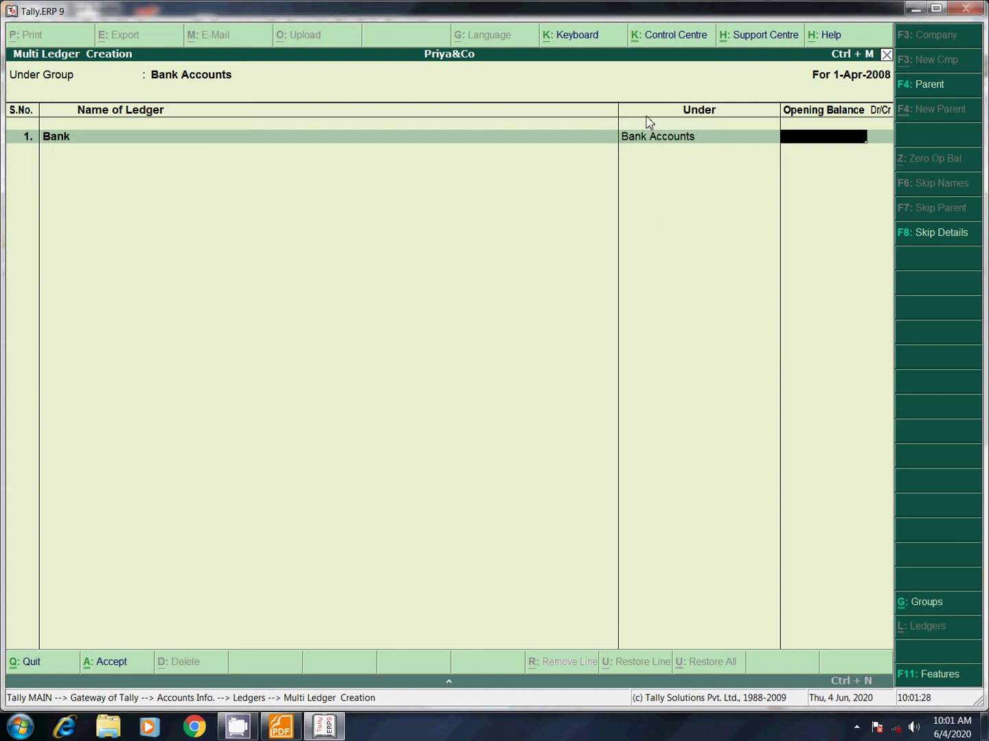
key("BackSpace")
key("BackSpace")
key("Up")
key("Return")
key("Return")
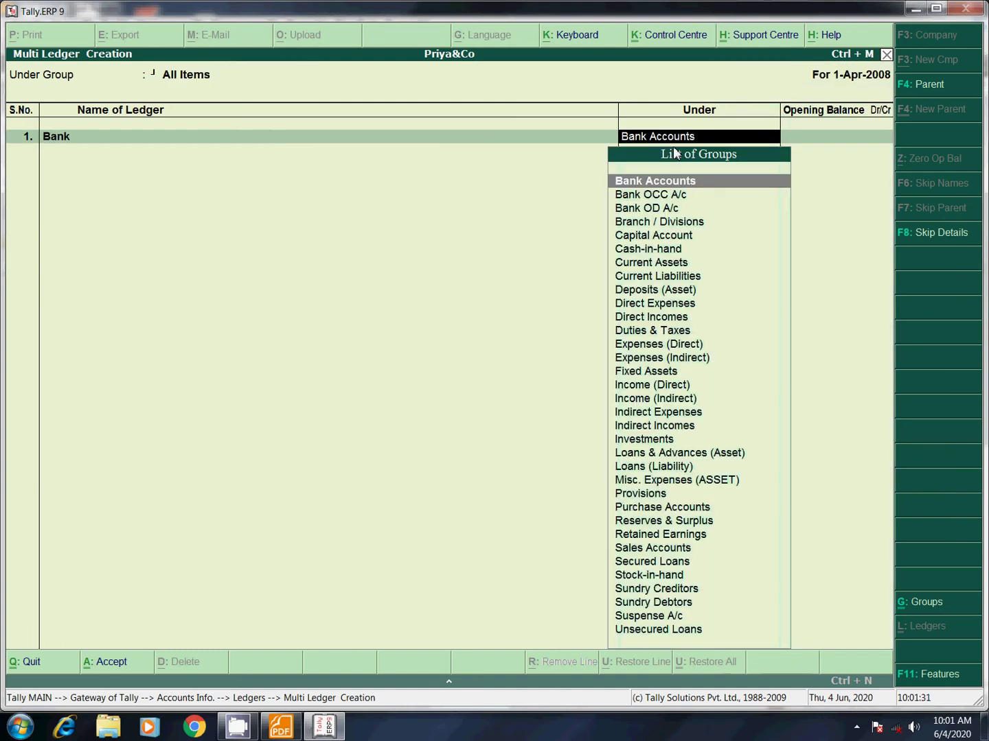
key("Down")
key("Down")
key("Down")
key("Down")
key("Down")
key("Down")
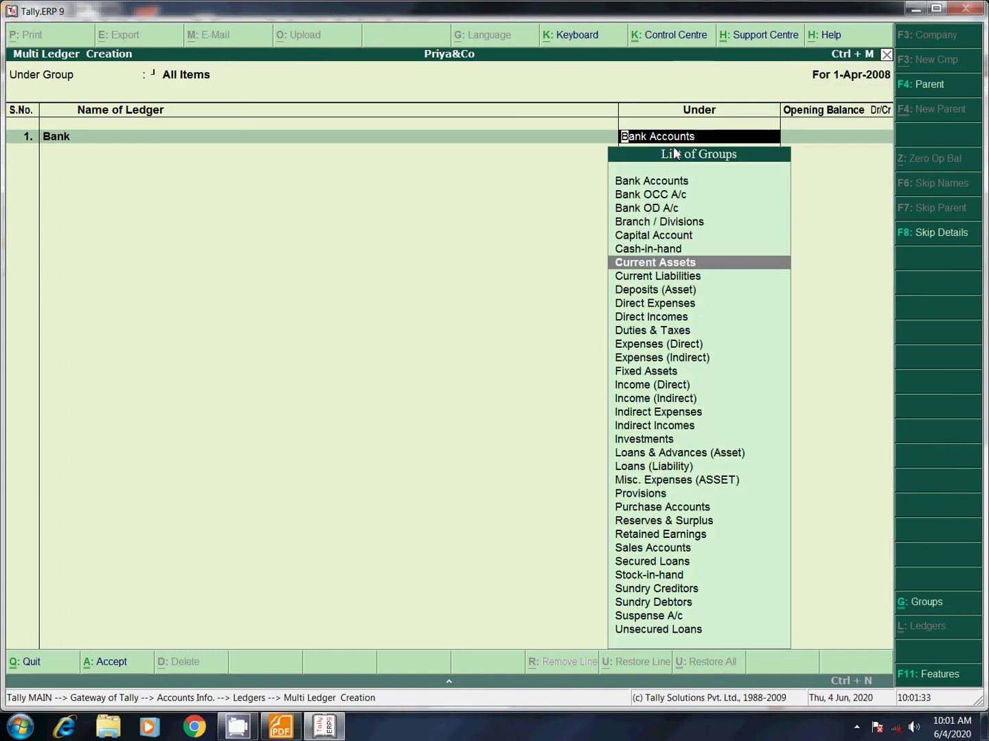
key("BackSpace")
Step: Enter Equity Share Capital as the first ledger name, after checking the balance-sheet PDF
type("K")
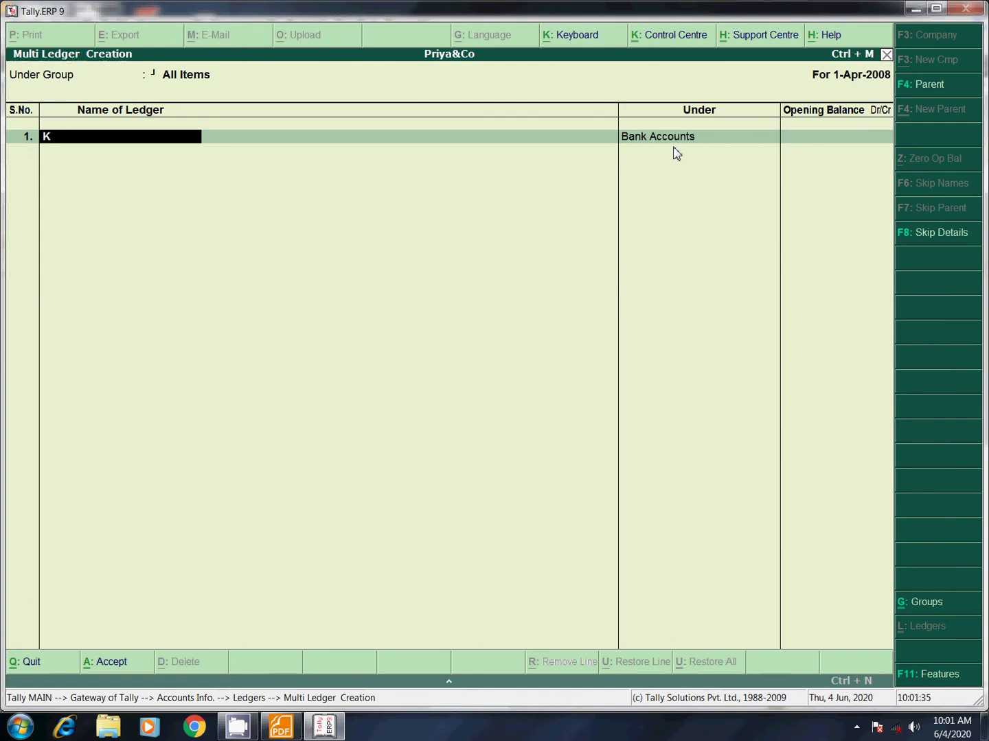
key("alt+Tab")
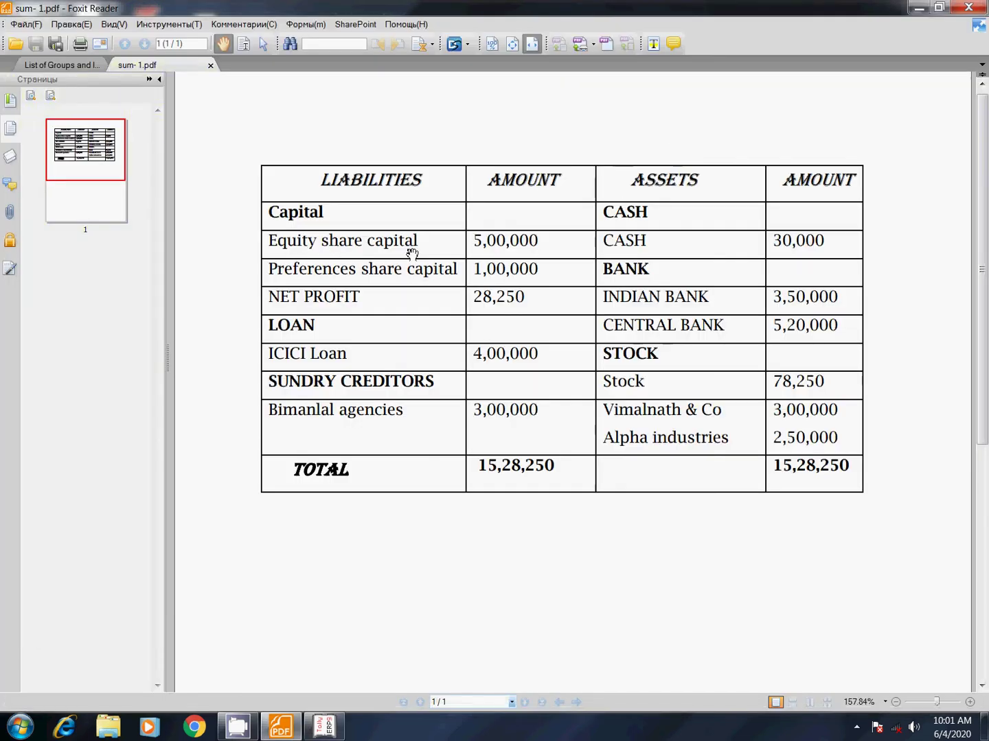
key("alt+Tab")
type("Eq")
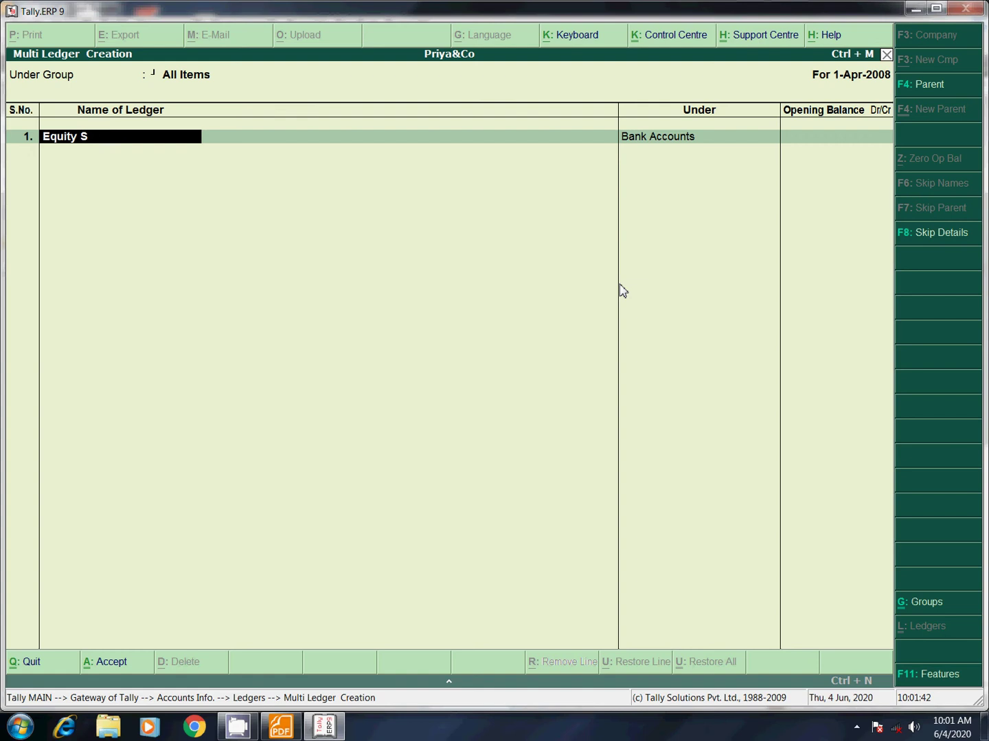
type("uity Share Capital")
Step: Enter Equity Share Capital in row 1 under Capital Account with a 5,00,000 Cr opening balance
key("Return")
key("alt+Tab")
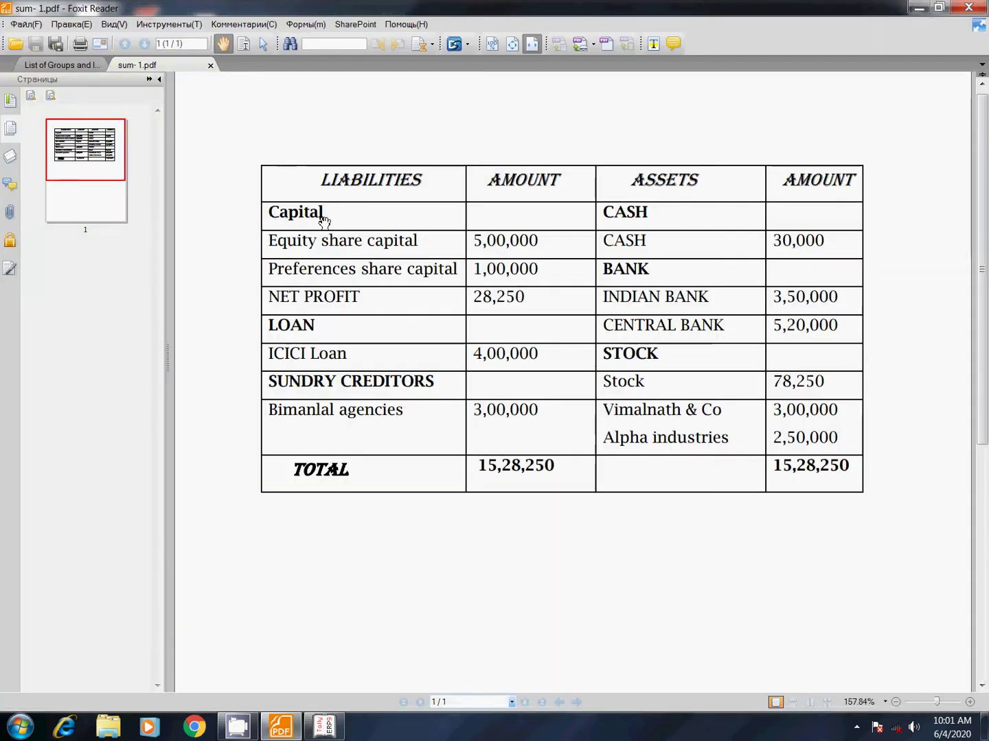
key("alt+Tab")
type("Cap")
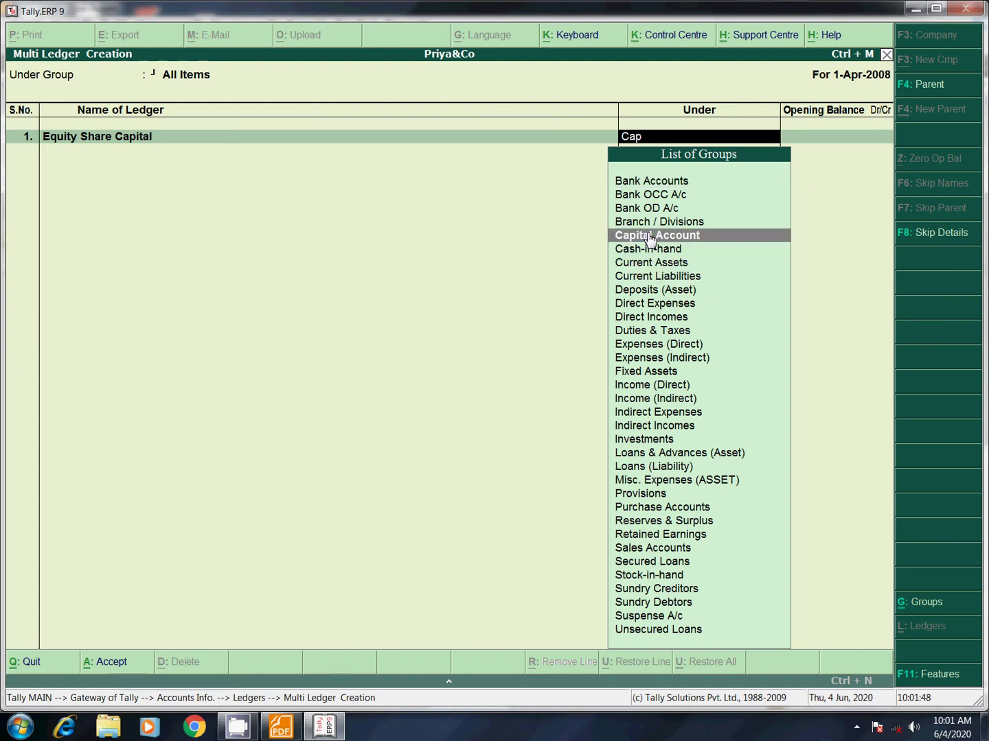
key("Return")
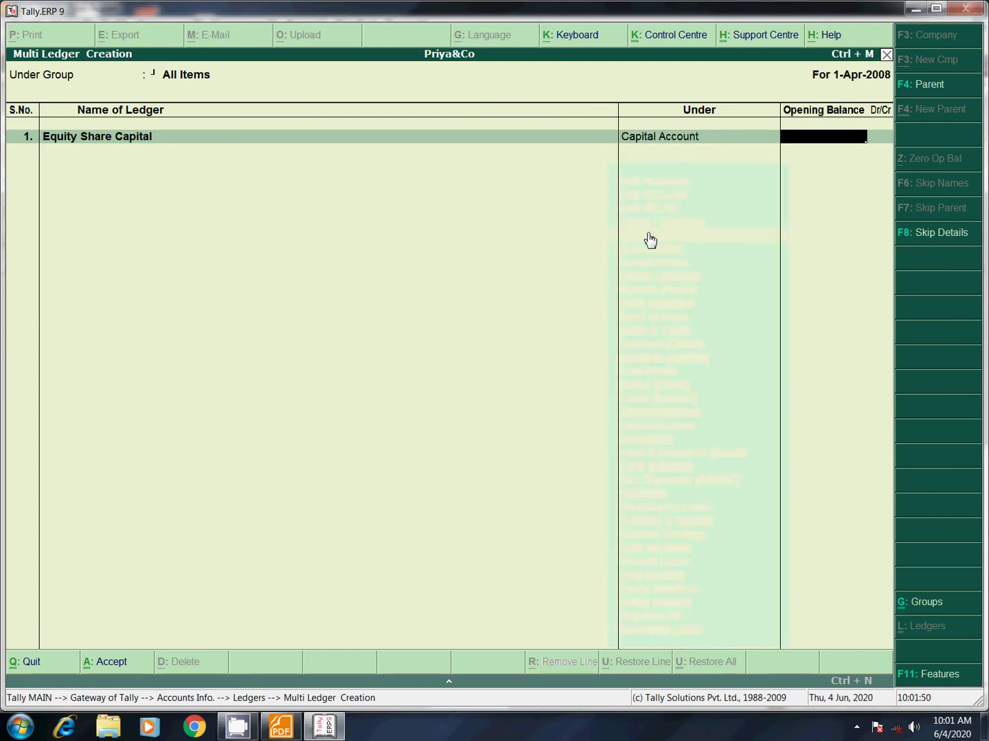
key("alt+Tab")
key("alt+Tab")
type("5000")
key("Return")
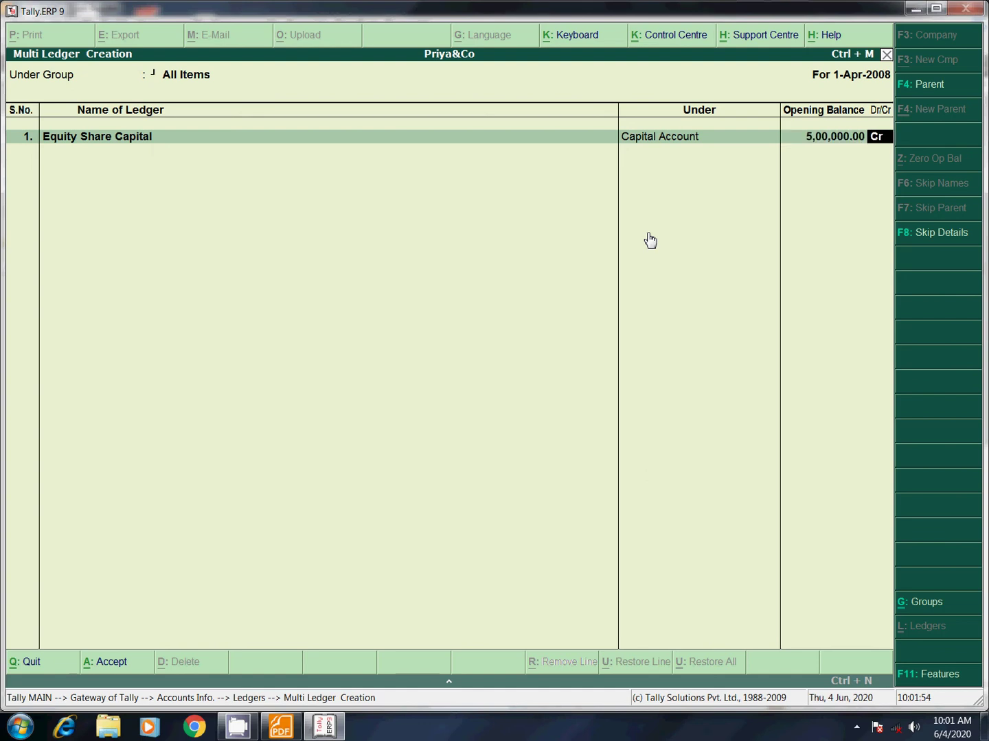
key("Return")
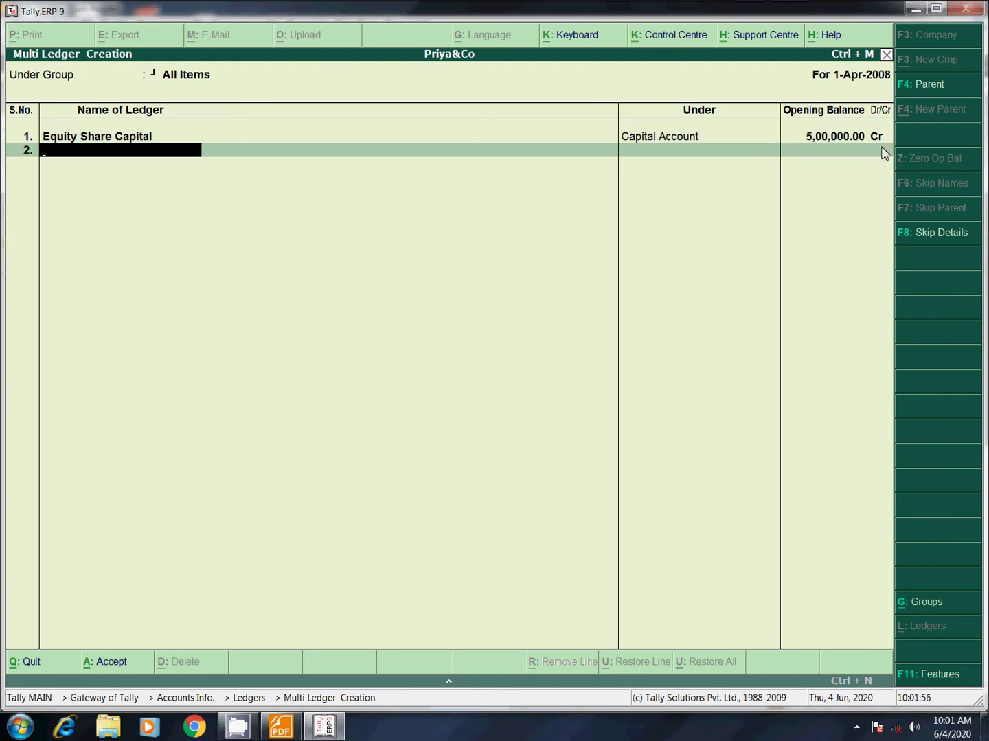
key("alt+Tab")
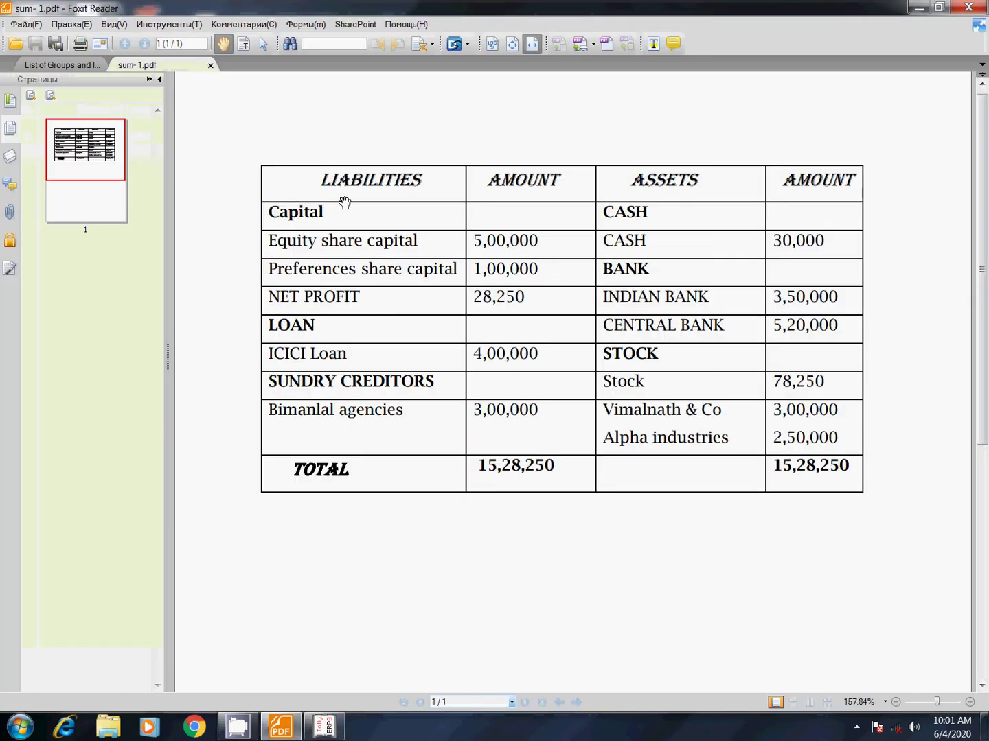
Step: Fill row 2 with Preference Share Capital under Capital Account and a 1,00,000 Cr opening balance
key("alt+Tab")
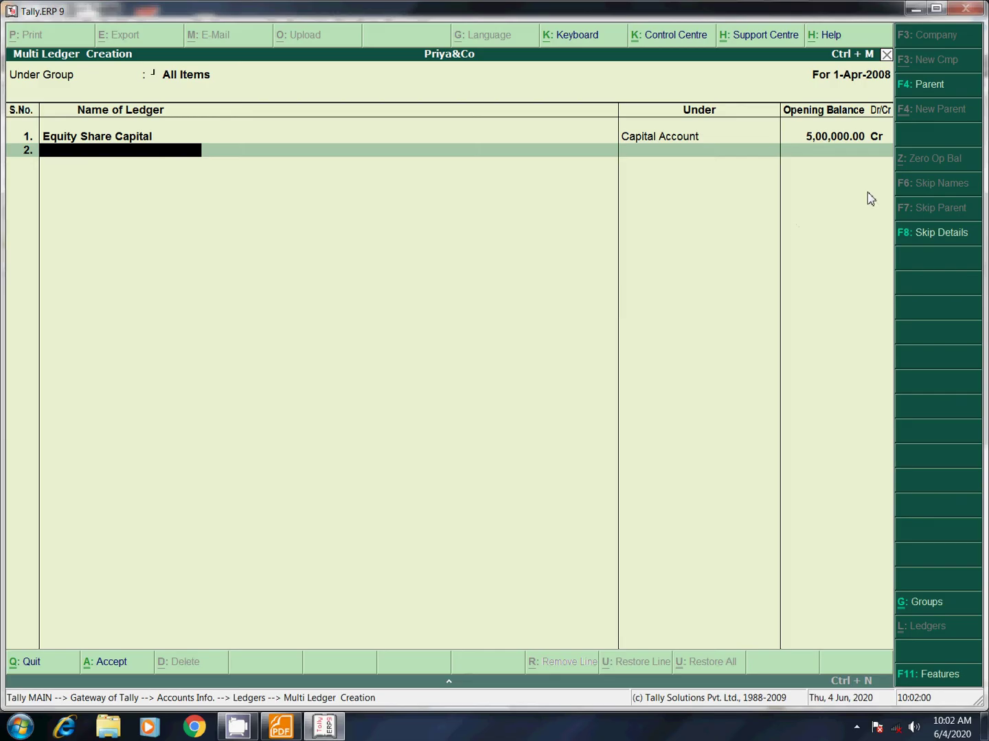
key("alt+Tab")
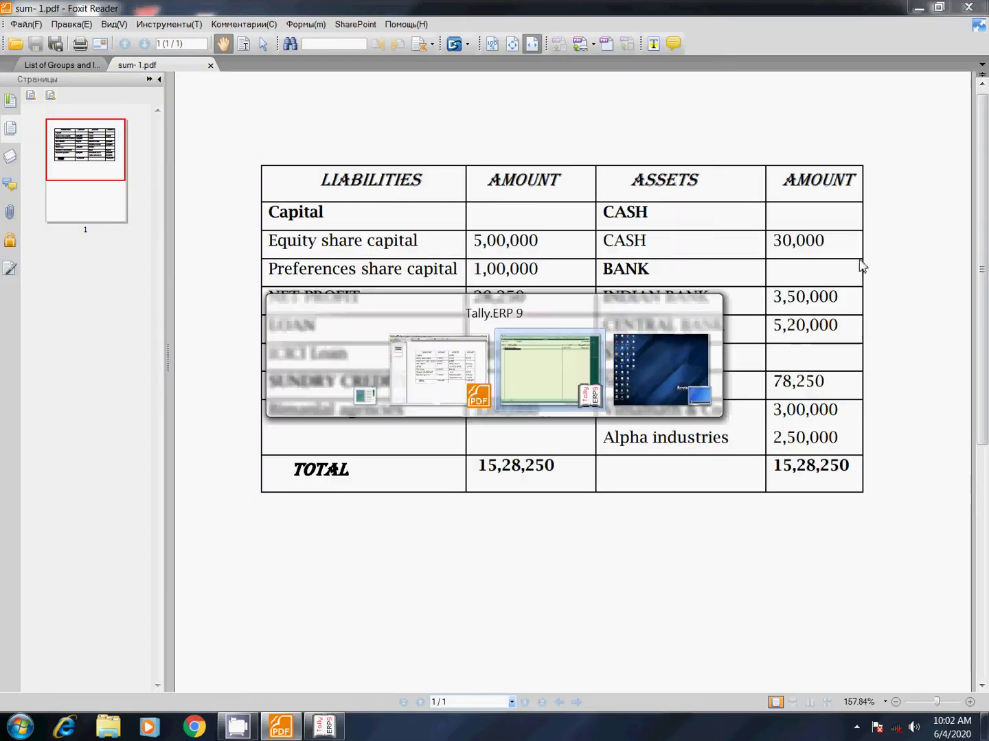
key("alt+Tab")
key("alt+Tab")
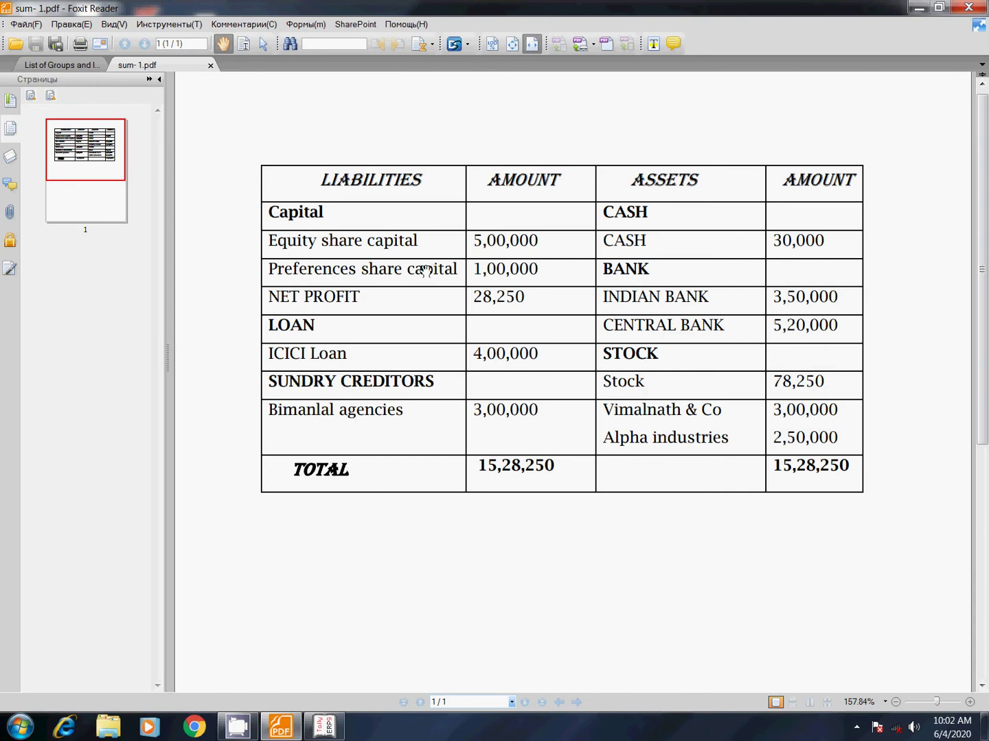
key("alt+Tab")
type("Preference Share c")
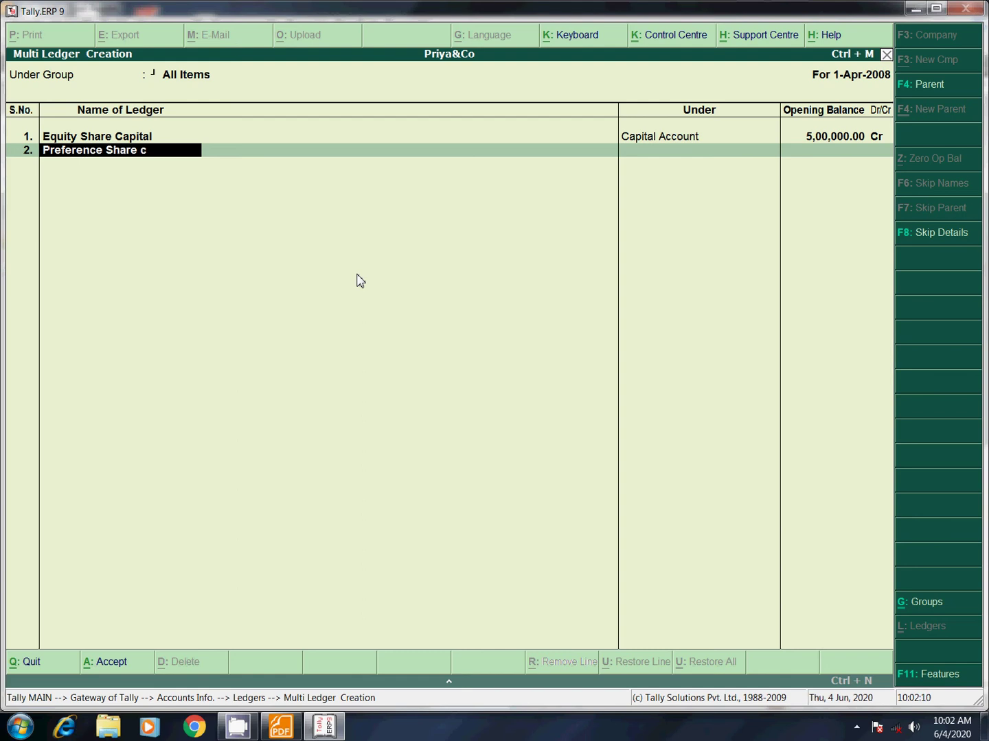
type("apital")
key("Return")
type("C")
key("Return")
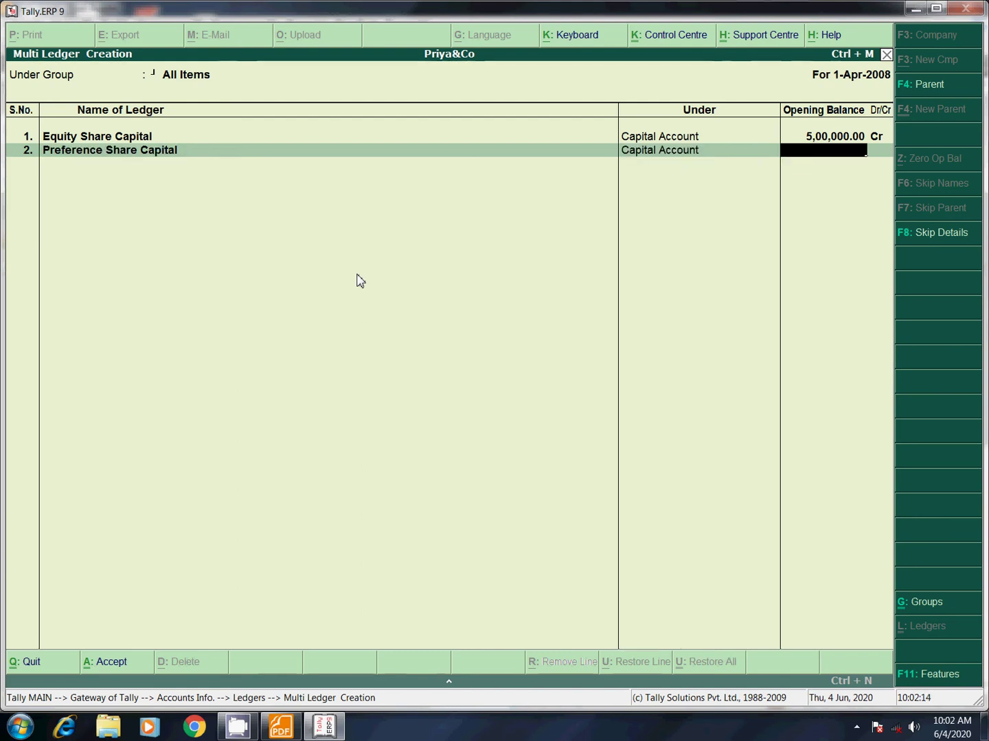
key("alt+Tab")
key("alt+Tab")
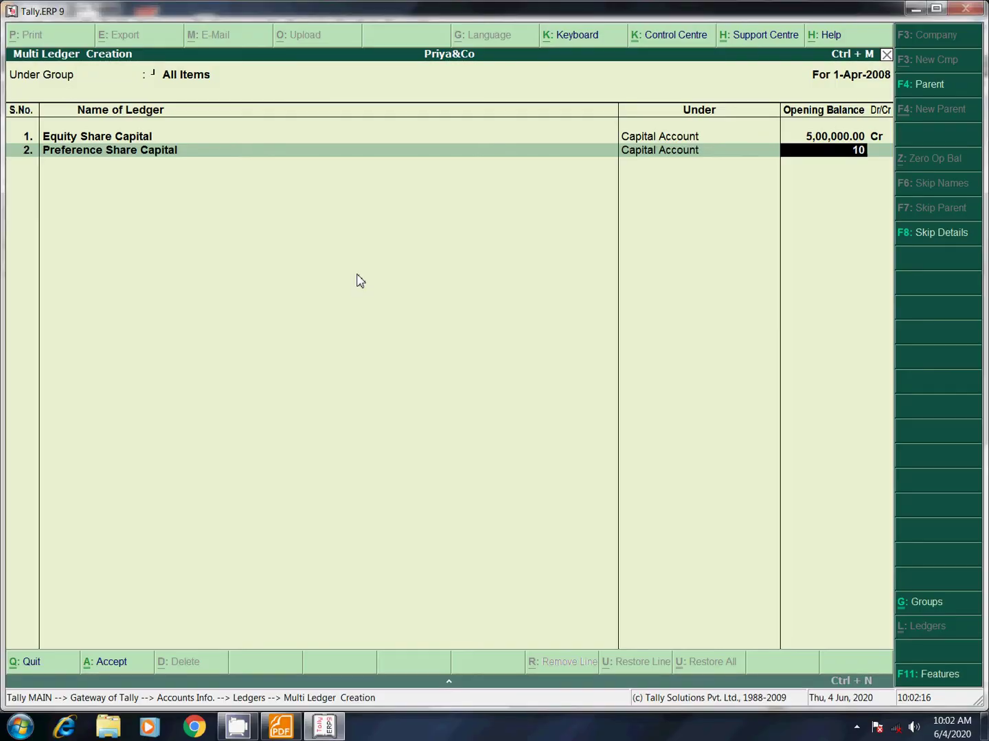
key("Return")
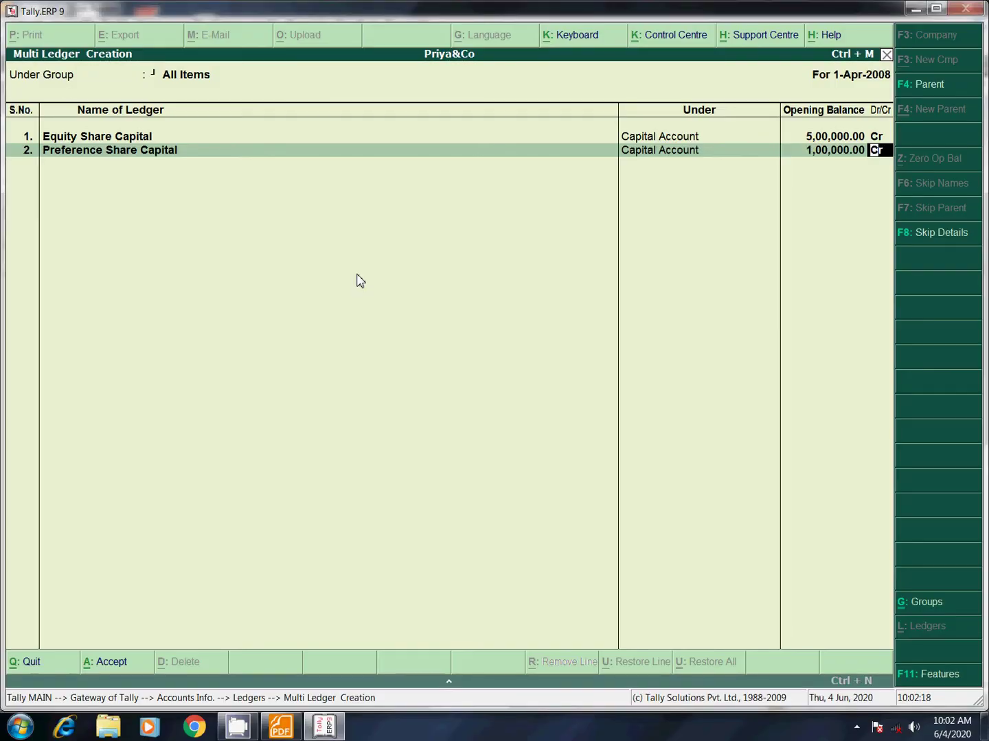
key("Return")
key("alt+Tab")
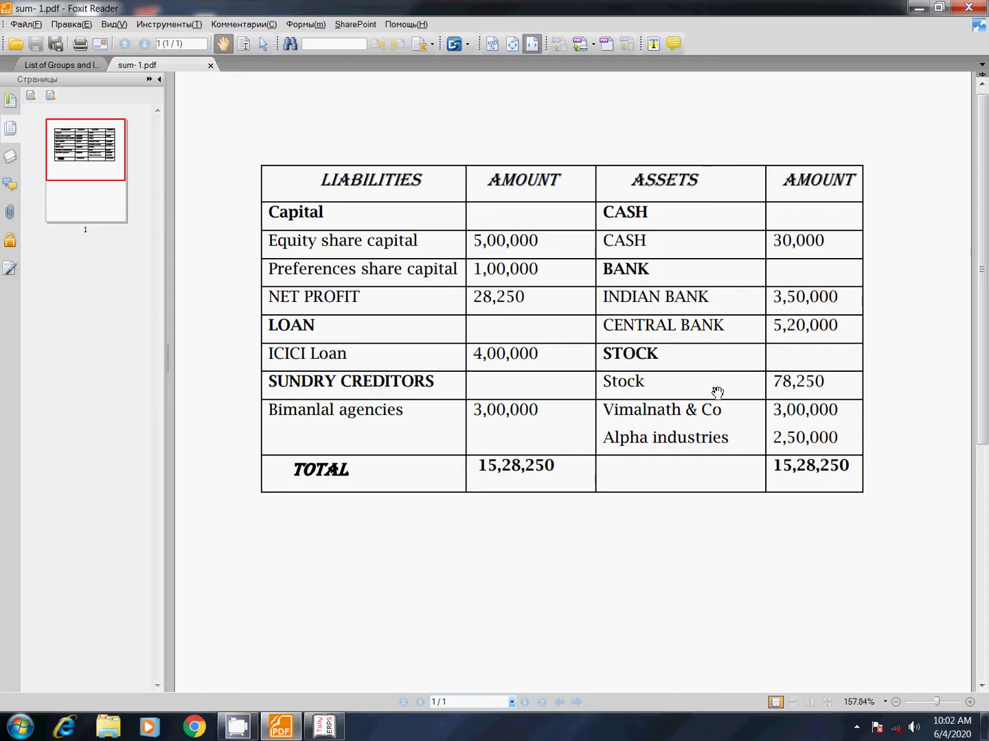
Step: Fill row 3 with Icici Loan under Loans (Liability) and a 4,00,000 Cr opening balance
key("alt+Tab")
key("alt+Tab")
key("alt+Tab")
type("Icici Loan")
key("Return")
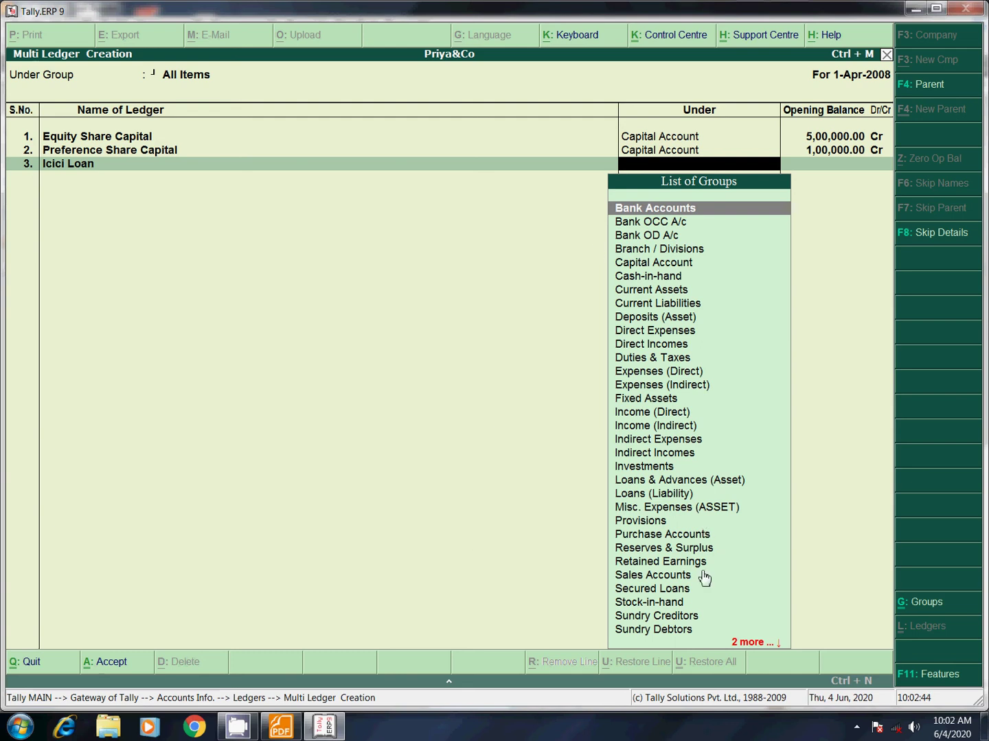
type("Lo")
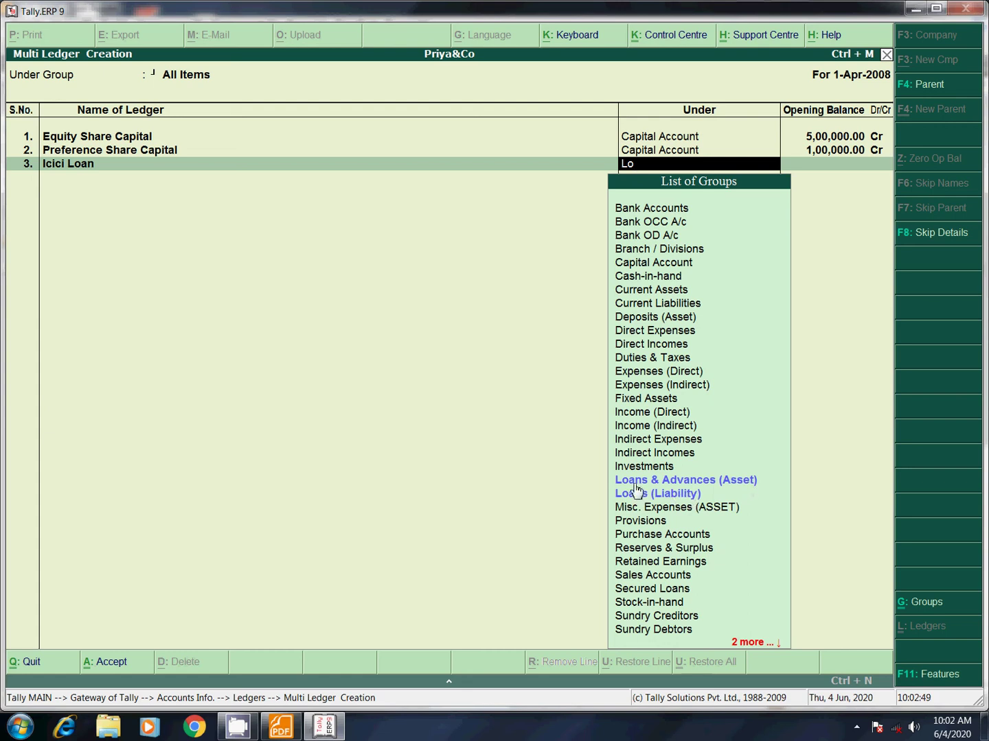
left_click(679, 495)
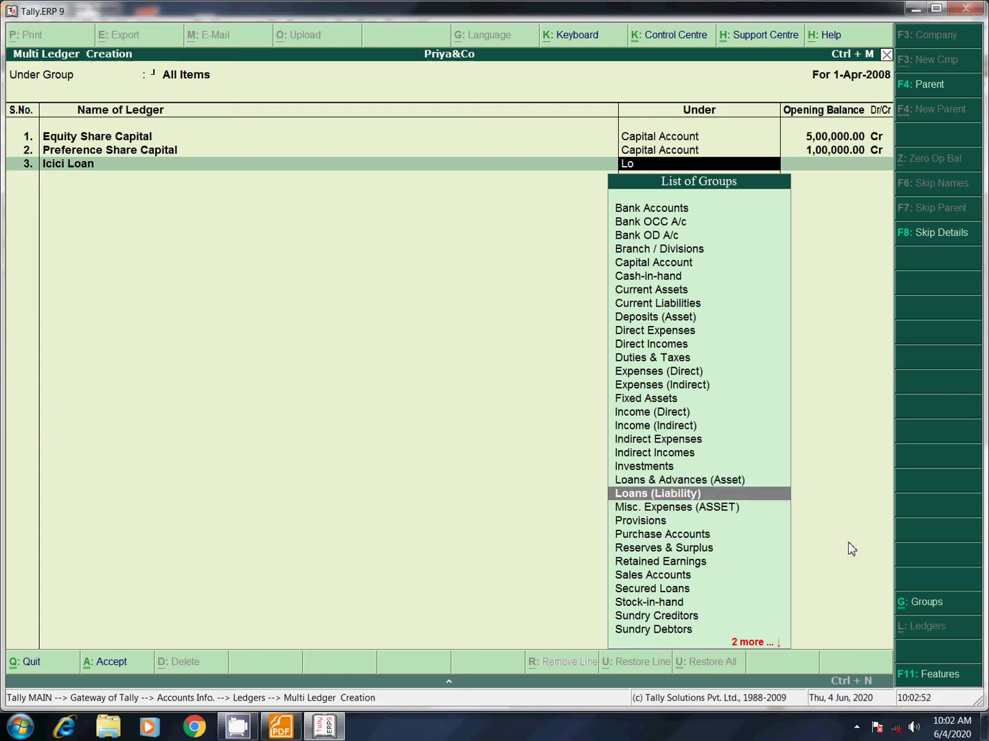
key("Return")
key("alt+Tab")
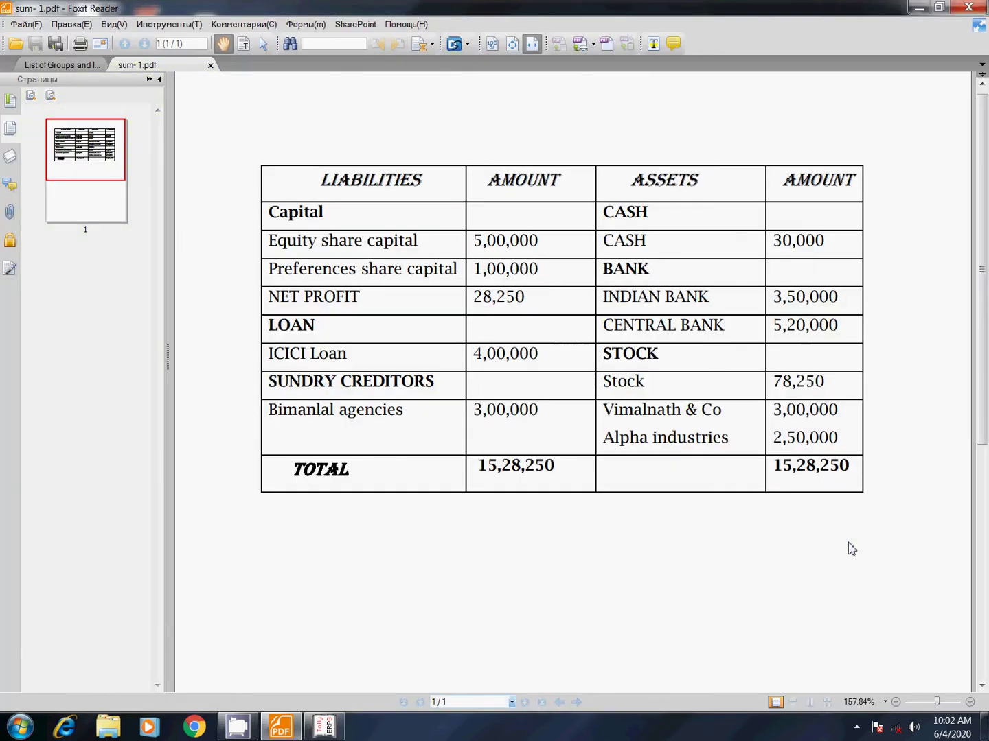
key("alt+Tab")
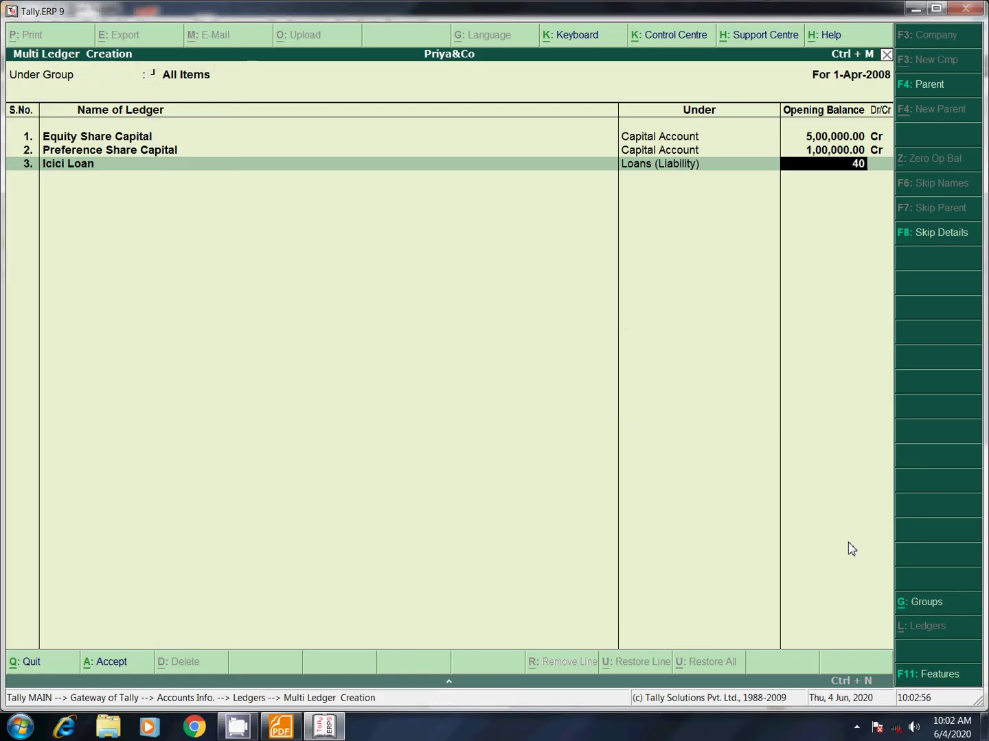
key("Return")
key("Return")
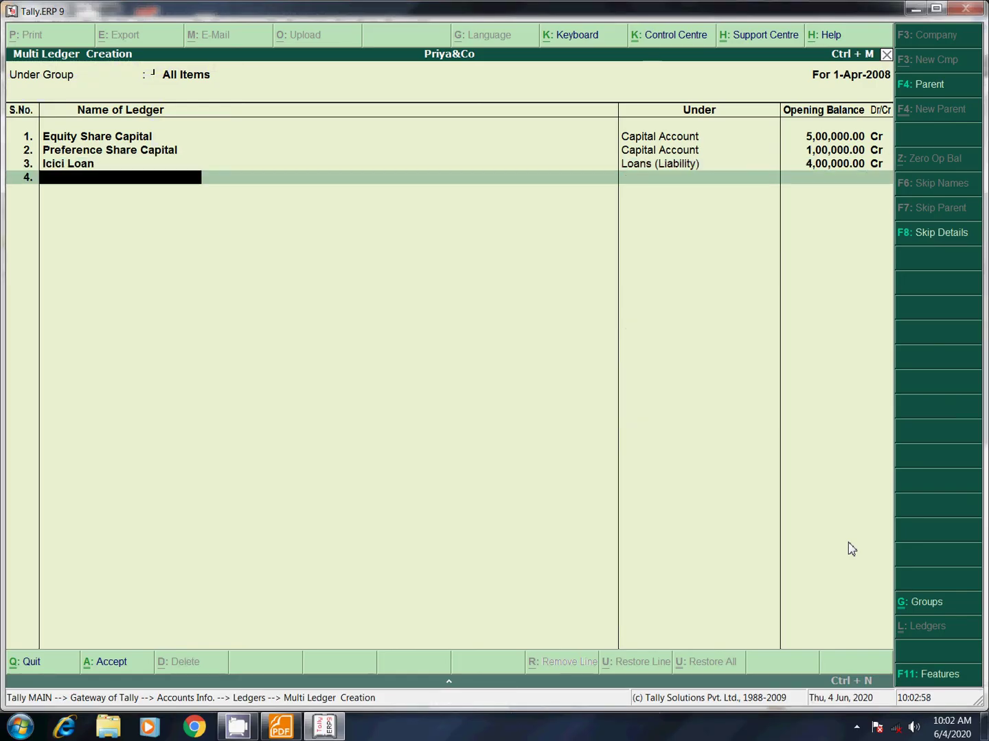
key("alt+Tab")
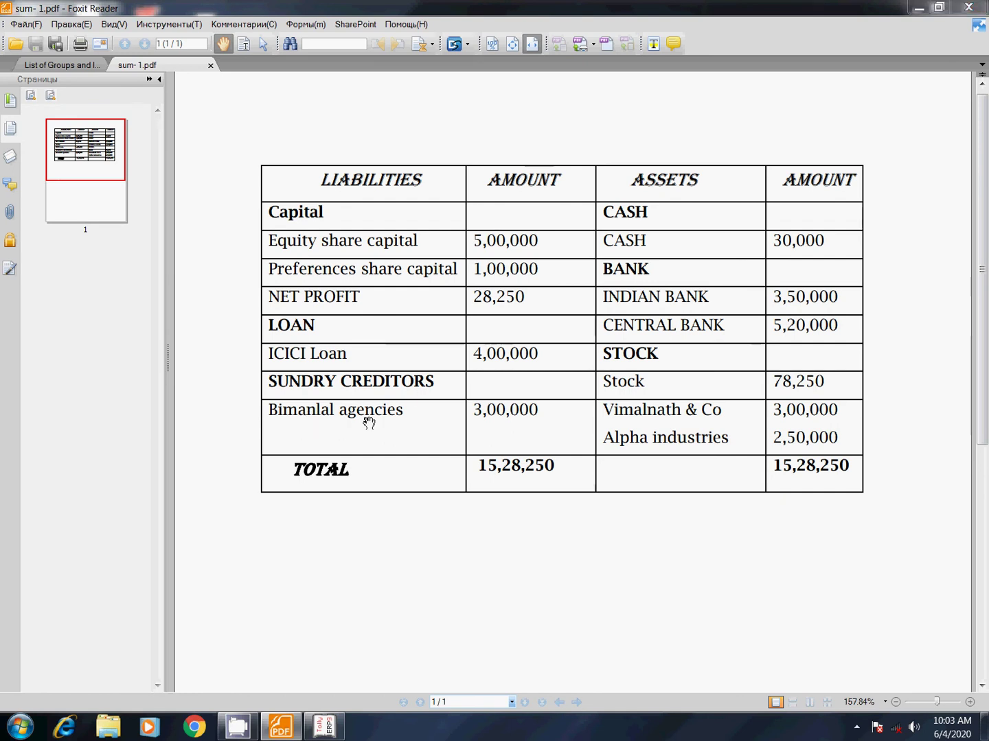
Step: Name row 4 Bimanal Agencies and place it under Sundry Creditors
key("alt+Tab")
type("Bi")
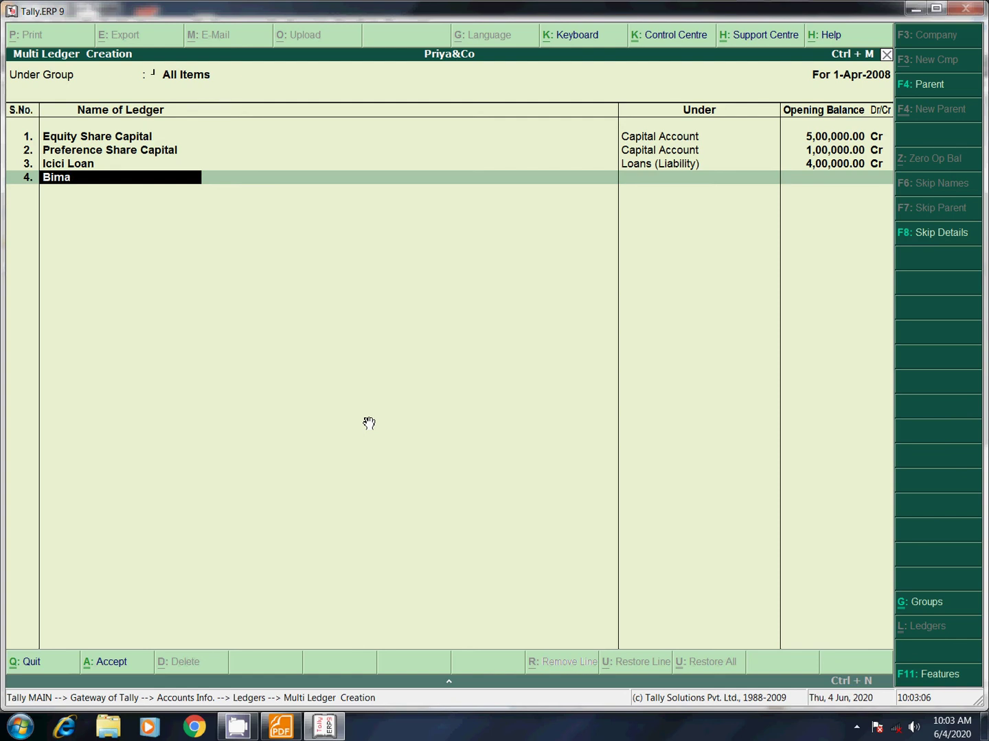
type("m")
key("alt+Tab")
key("alt+Tab")
type("anal Agencie")
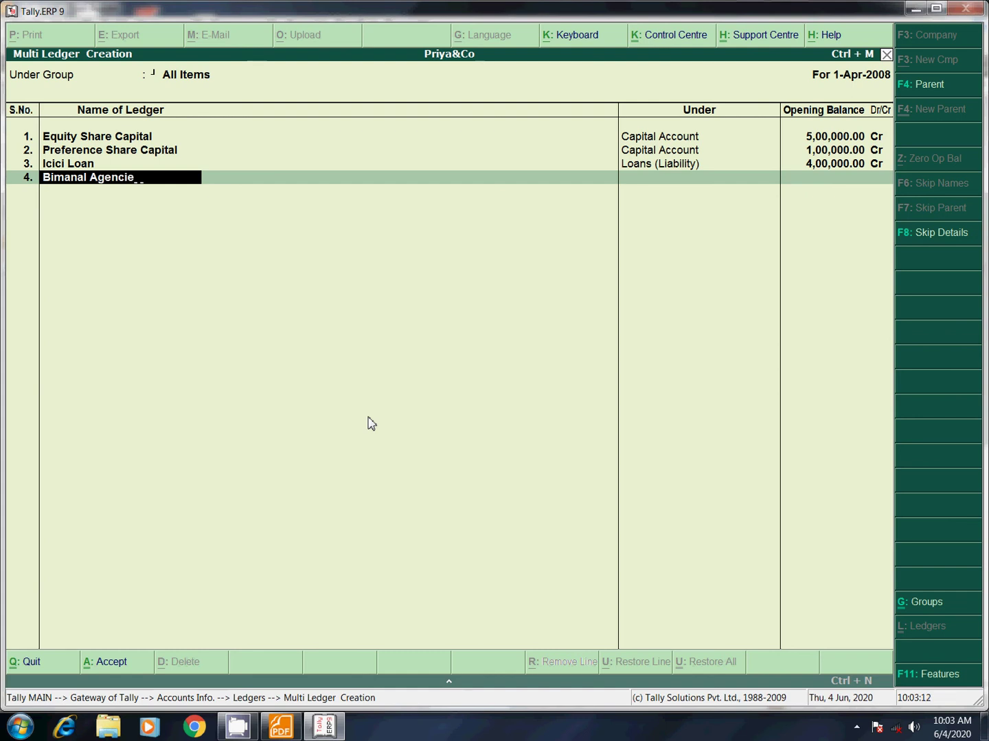
type("s")
key("Return")
type("S")
key("Down")
key("Down")
key("Down")
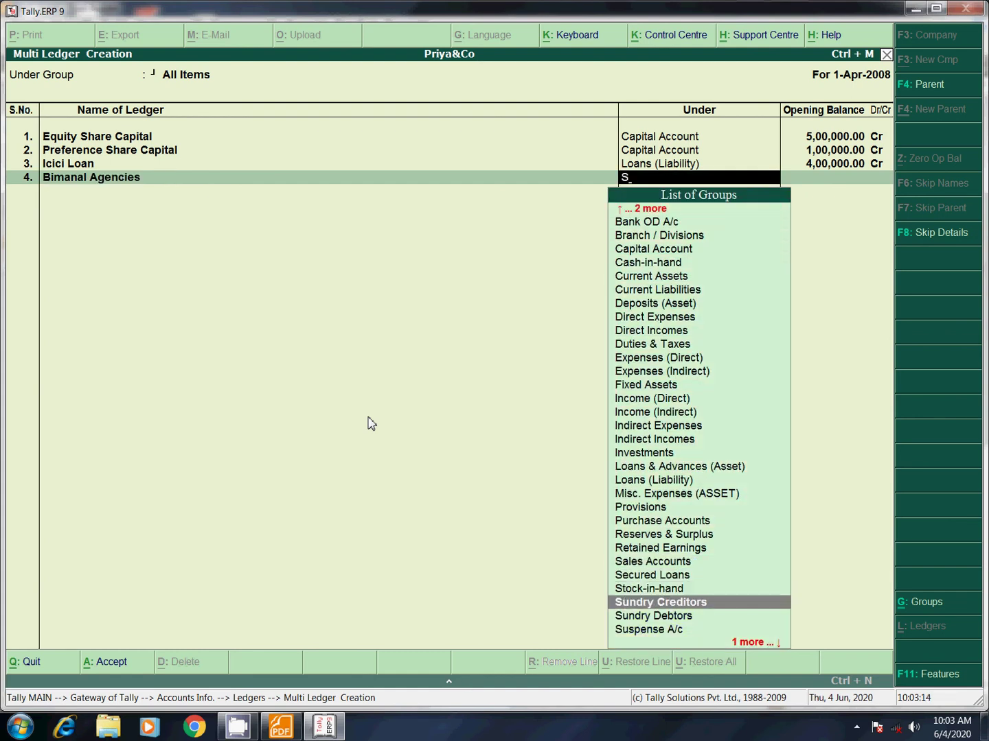
key("Return")
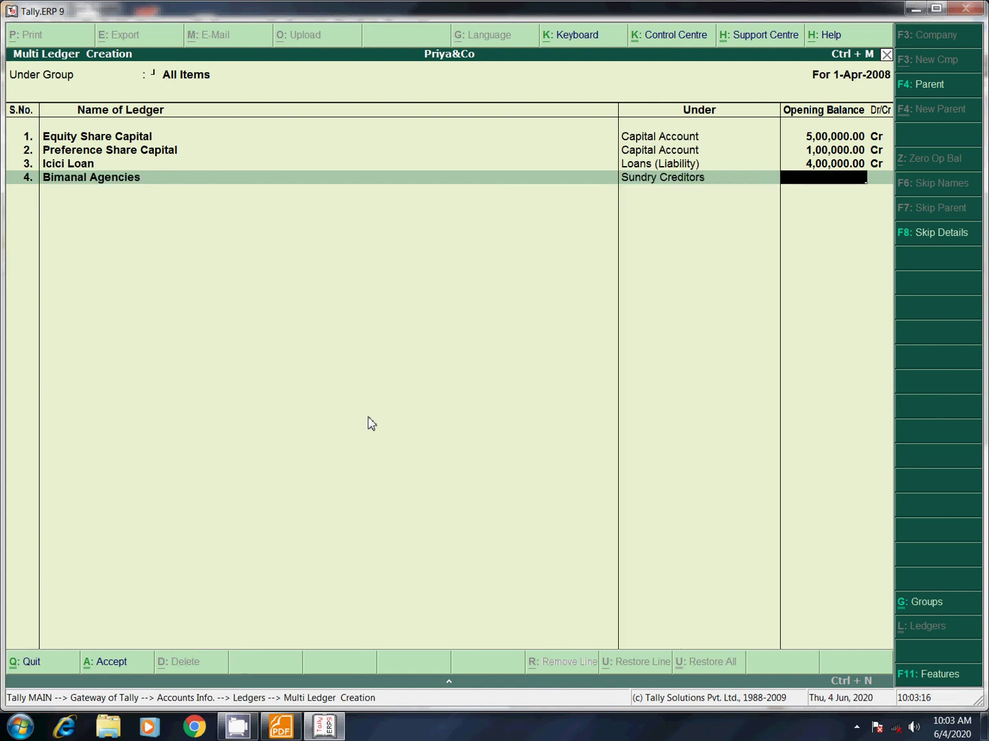
key("BackSpace")
type("S")
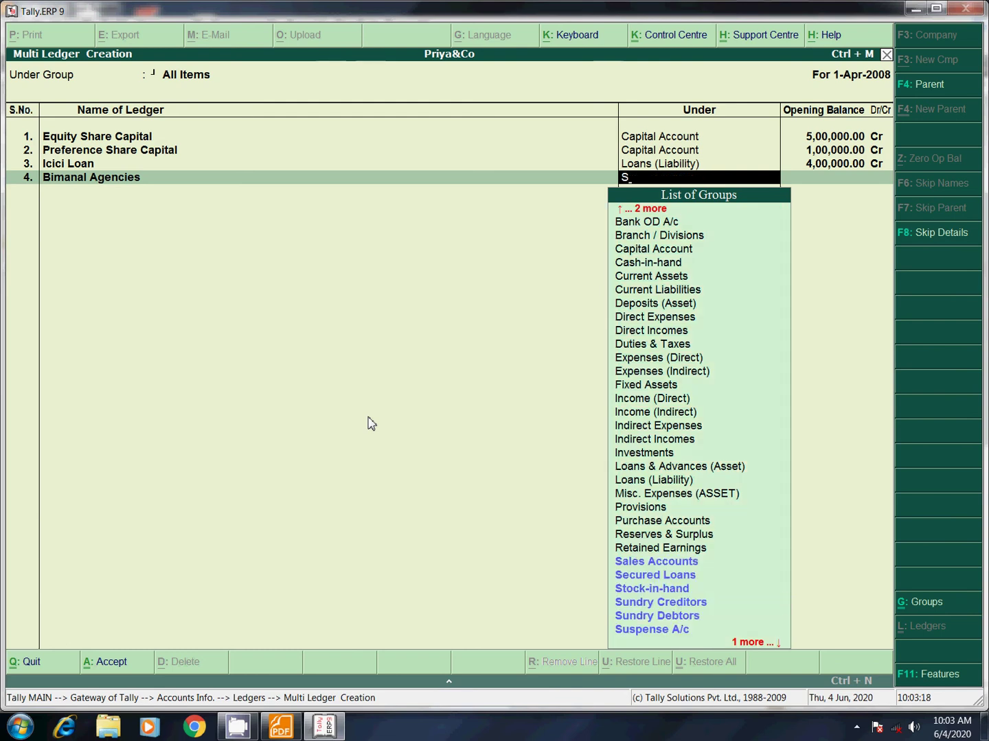
key("Down")
key("Down")
key("Down")
key("Down")
key("Down")
key("Down")
key("Down")
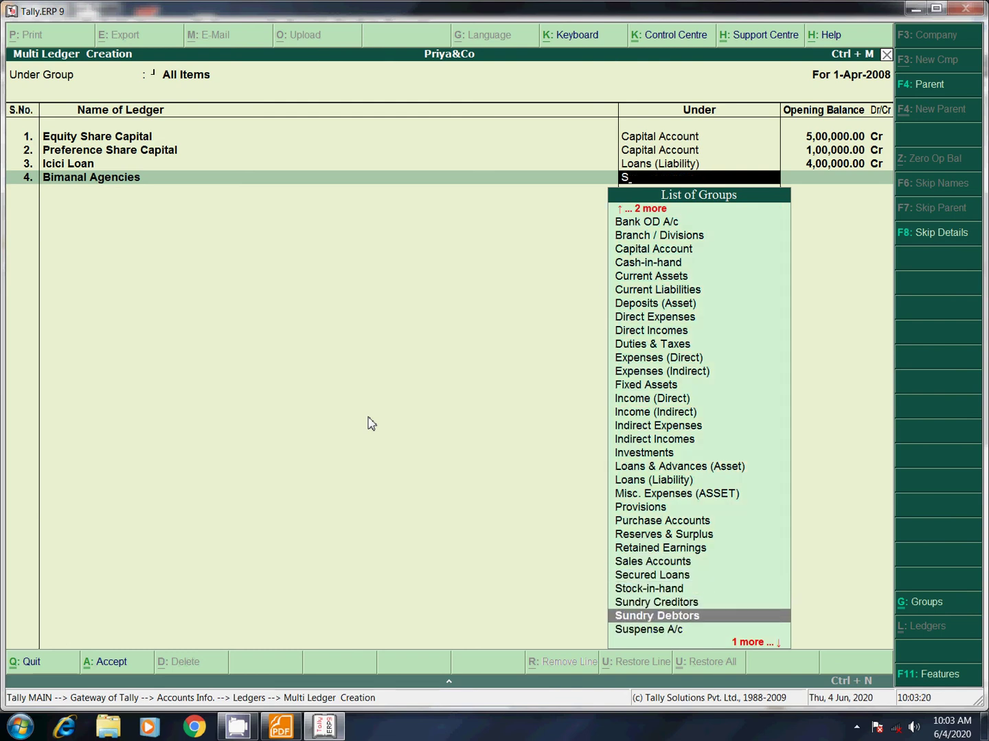
key("Up")
key("Up")
key("Up")
key("Return")
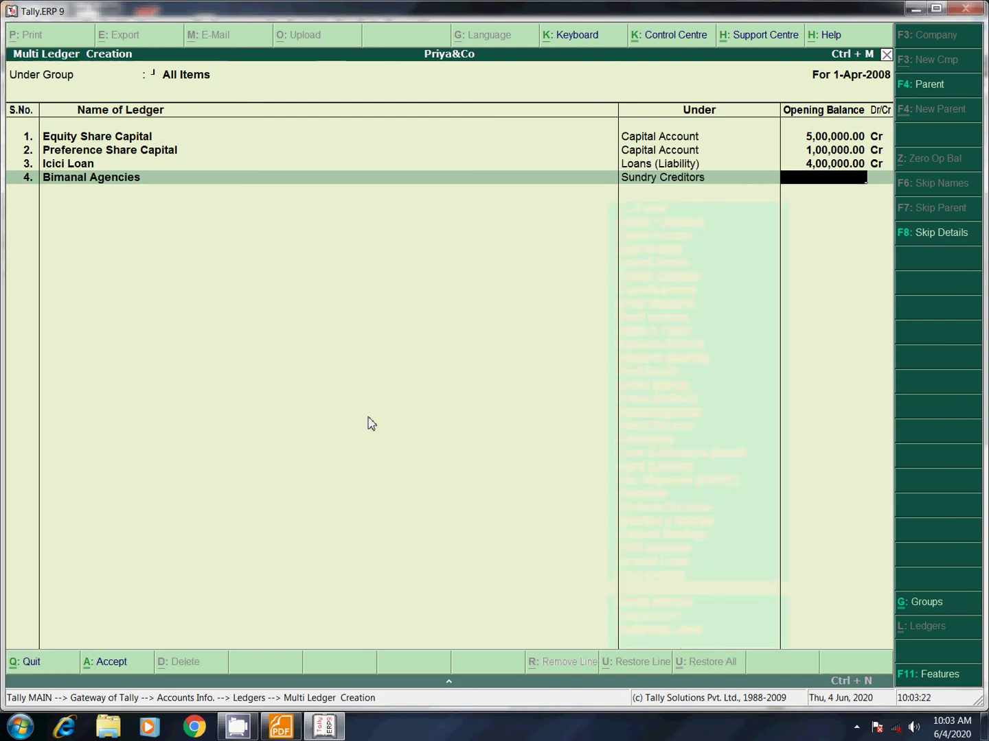
Step: Give Bimanal Agencies a 3,00,000 Cr opening balance and accept its bill-wise breakup
key("alt+Tab")
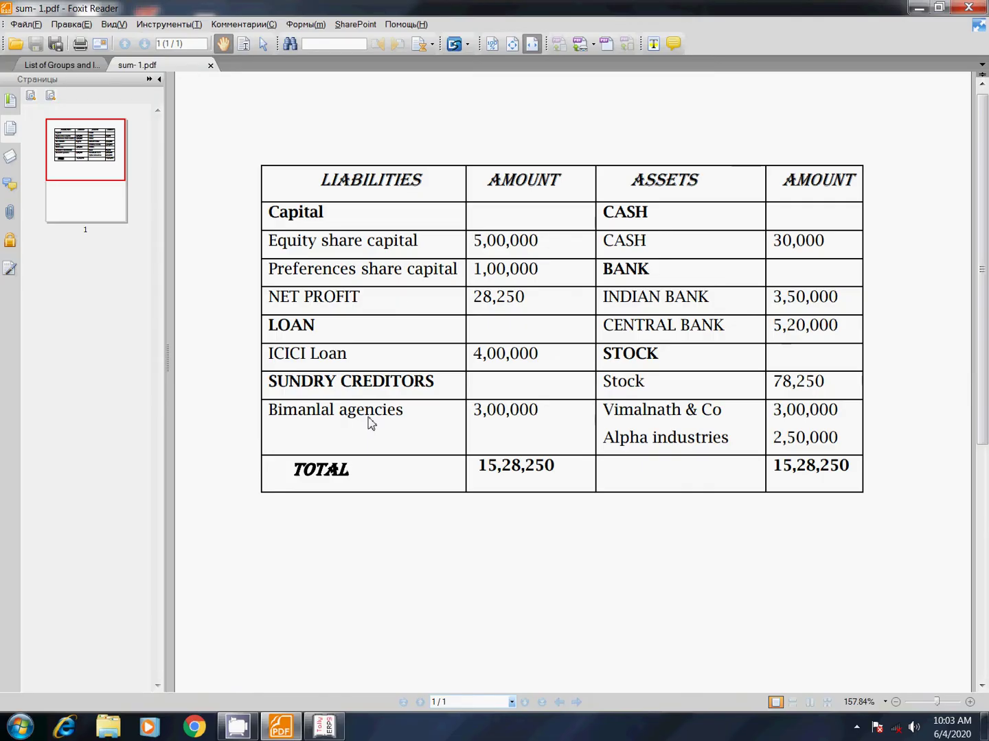
key("alt+Tab")
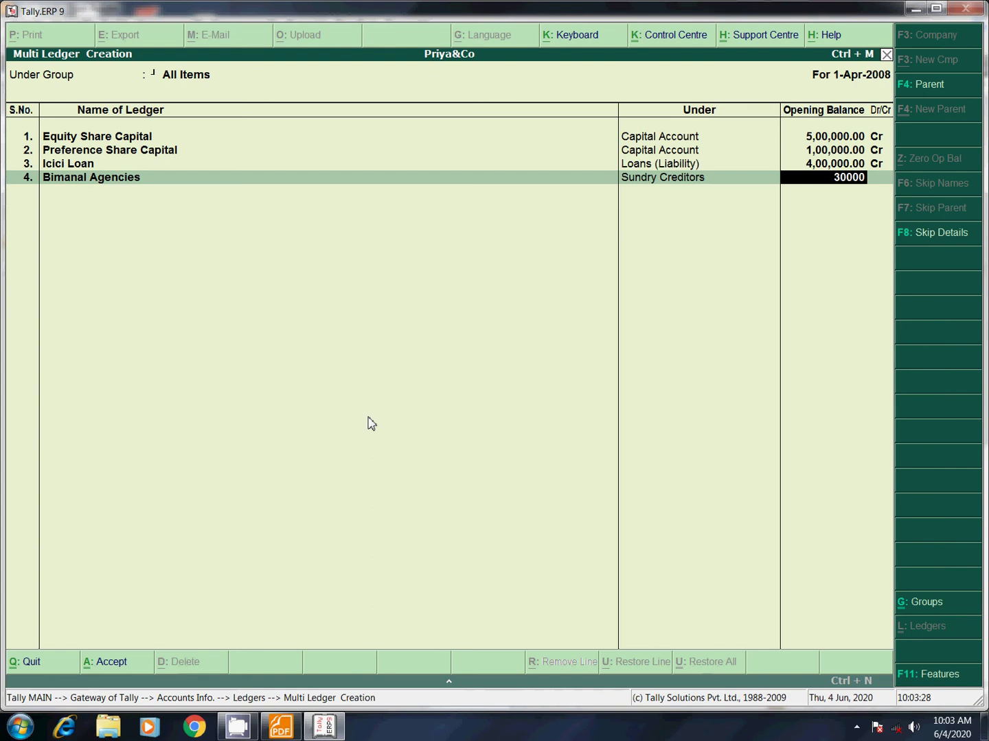
key("Return")
key("Return")
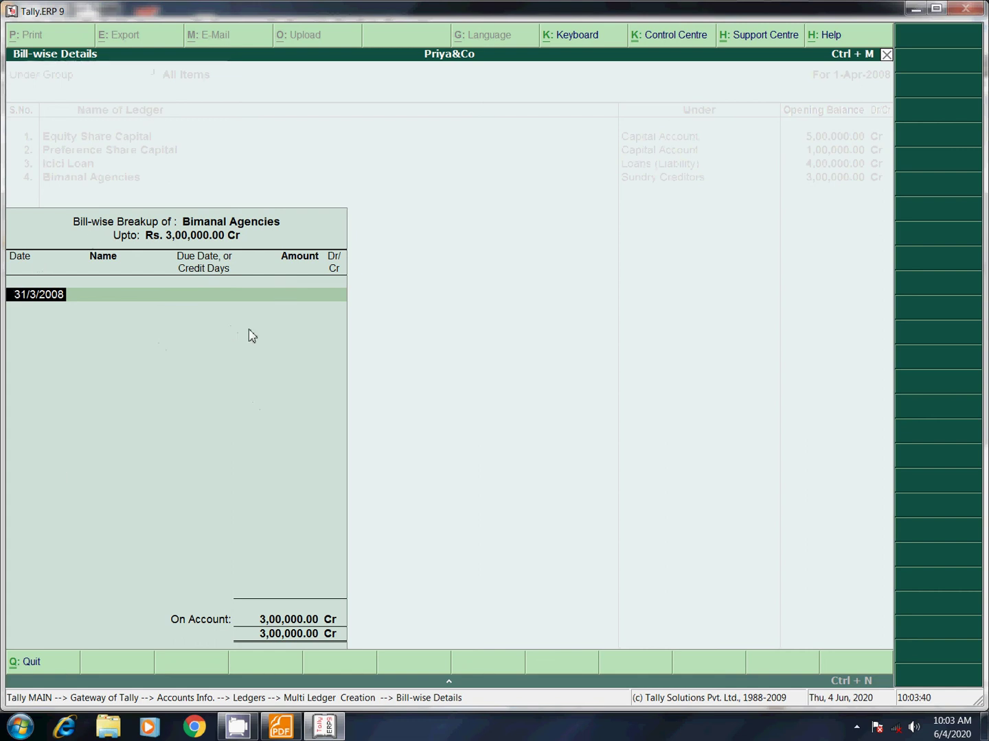
key("Return")
key("Return")
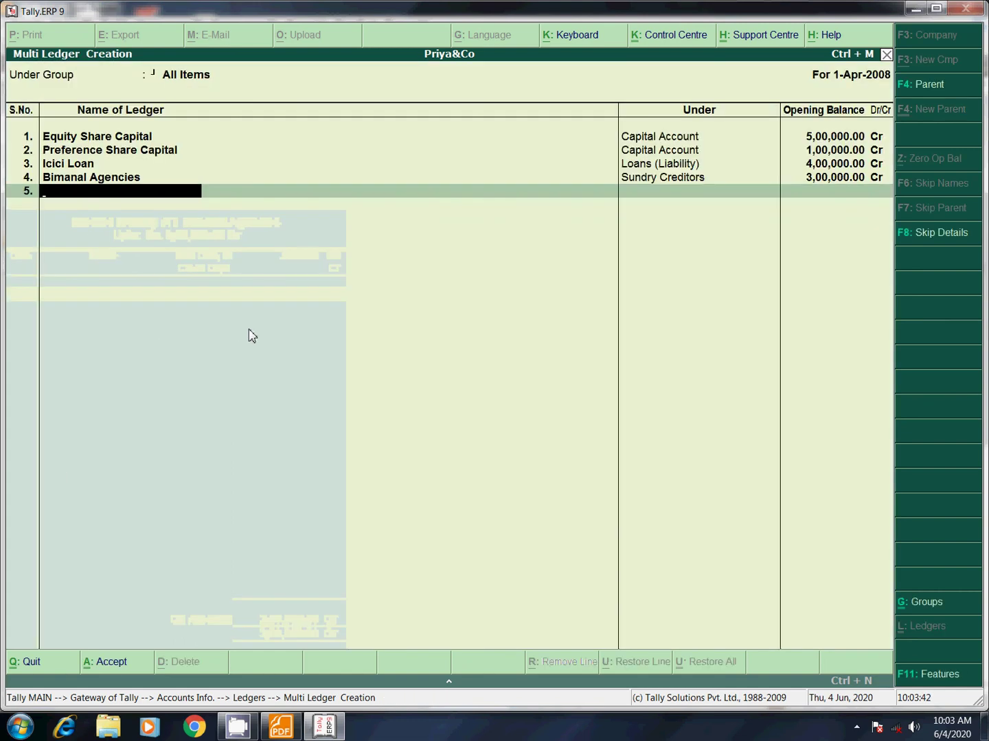
Step: Add Indian Bank under Bank Accounts with a 3,50,000 Dr opening balance
key("alt+Tab")
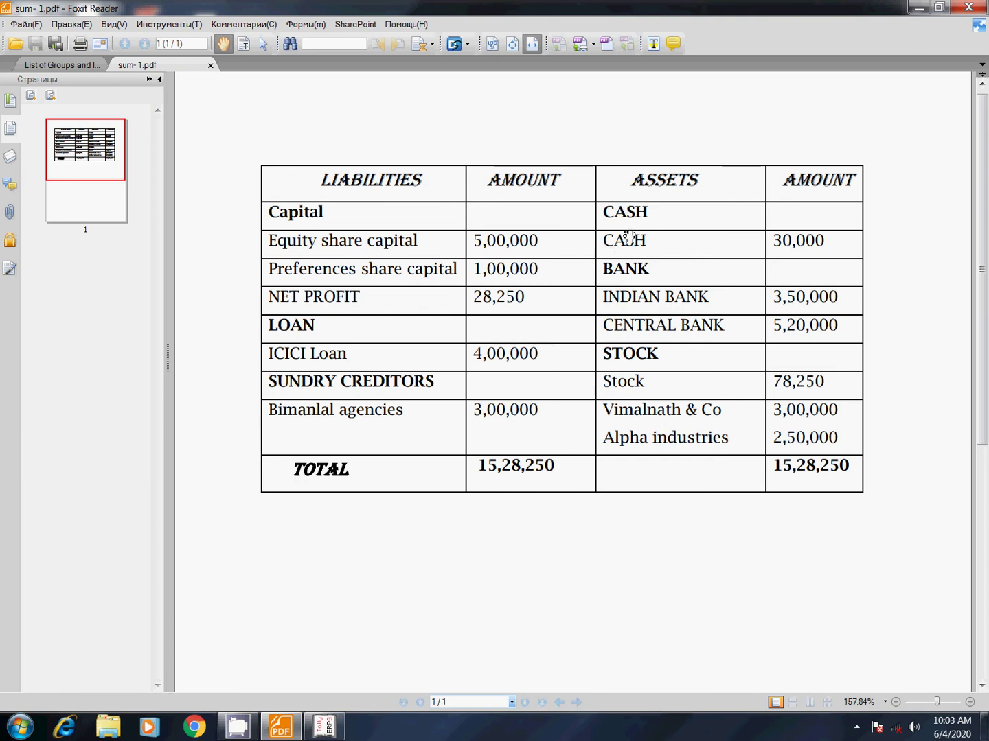
key("alt+Tab")
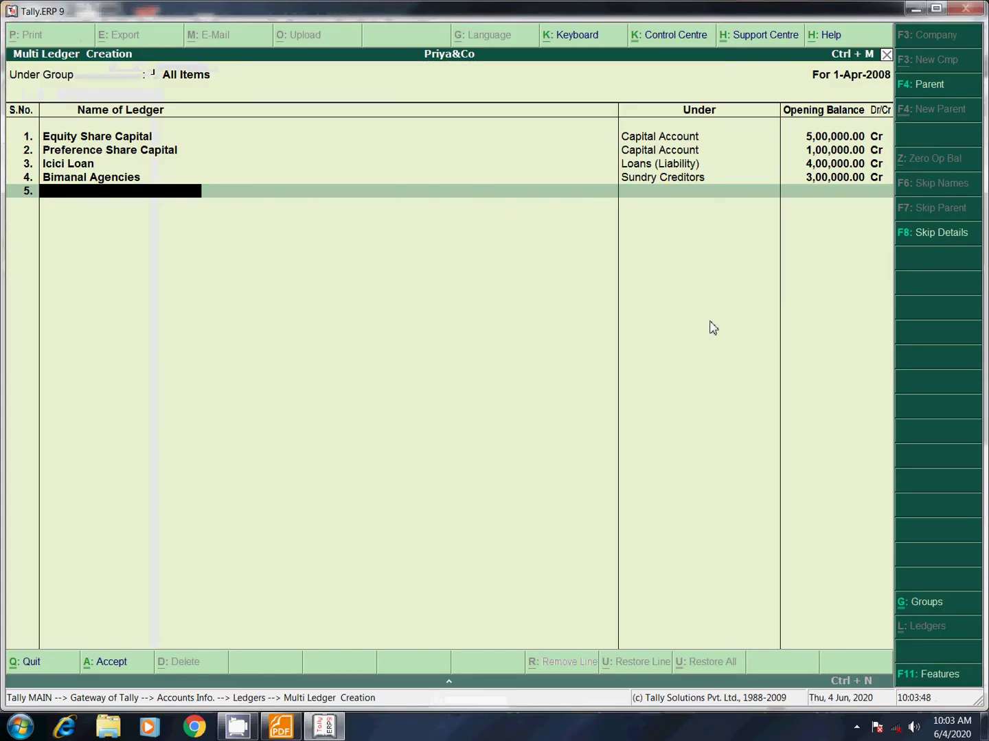
type("ank")
key("Return")
key("alt+Tab")
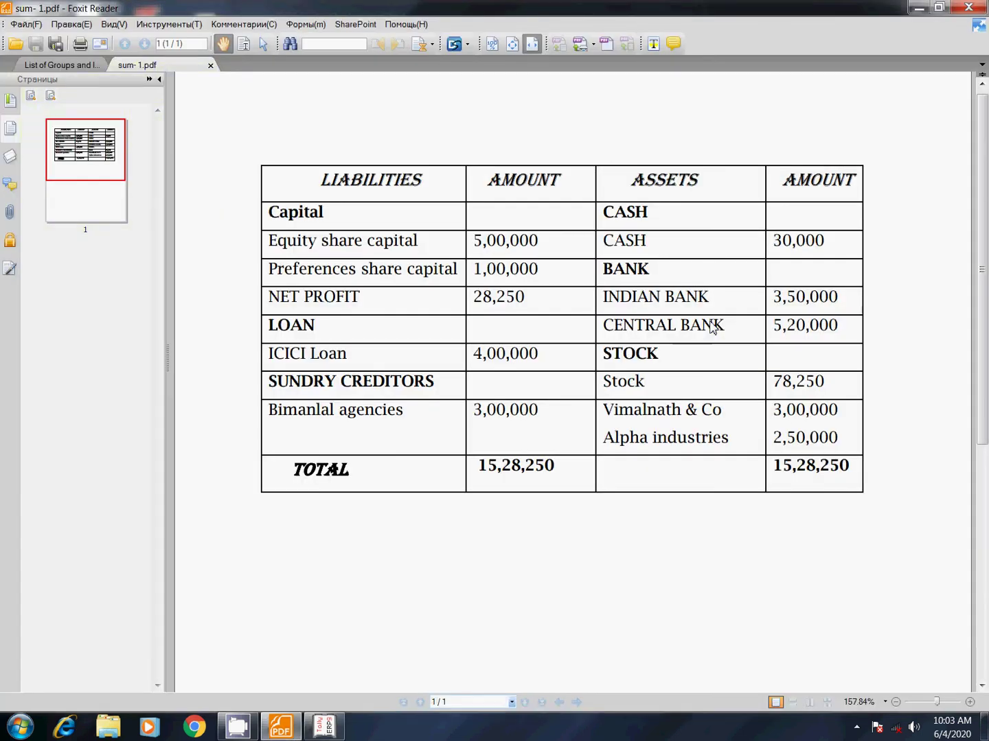
key("alt+Tab")
type("Ban")
key("Return")
key("alt+Tab")
key("alt+Tab")
type("350000")
key("Return")
key("Return")
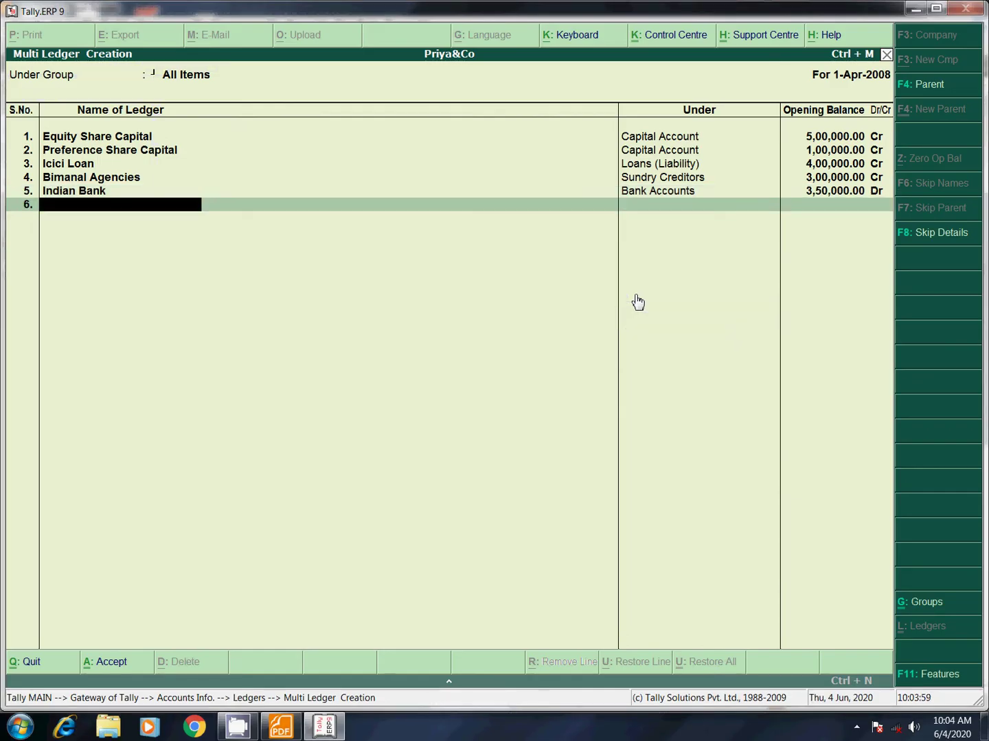
key("alt+Tab")
Step: Start row 6 as Central Bank, grouped under Bank Accounts
key("alt+Tab")
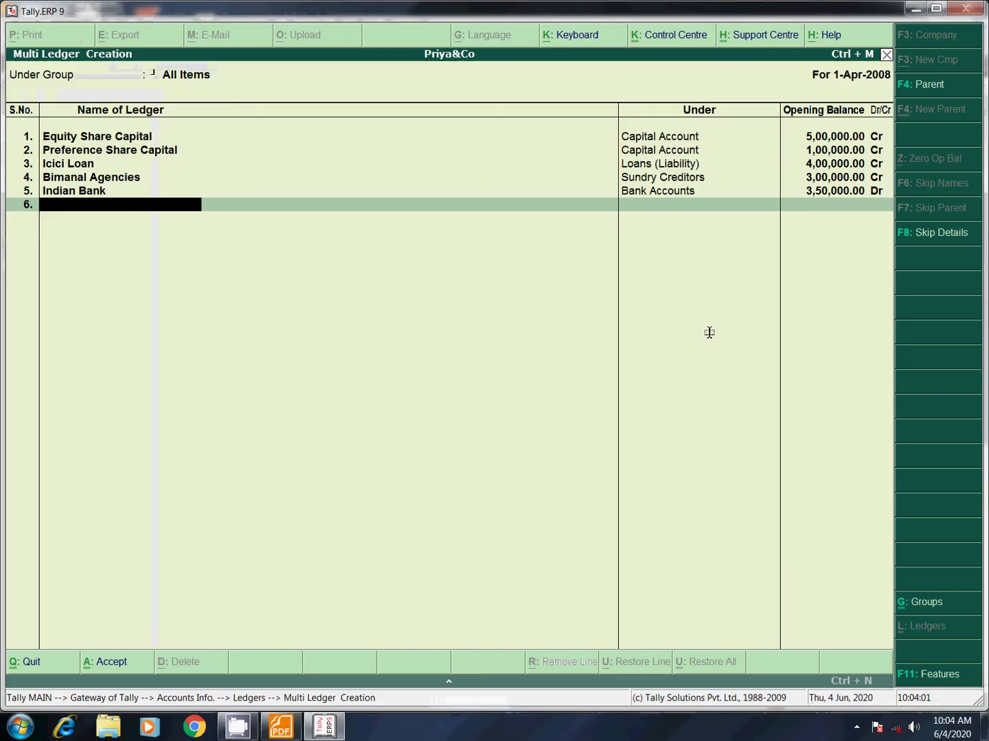
type("Central Bank")
key("Return")
key("Return")
key("alt+Tab")
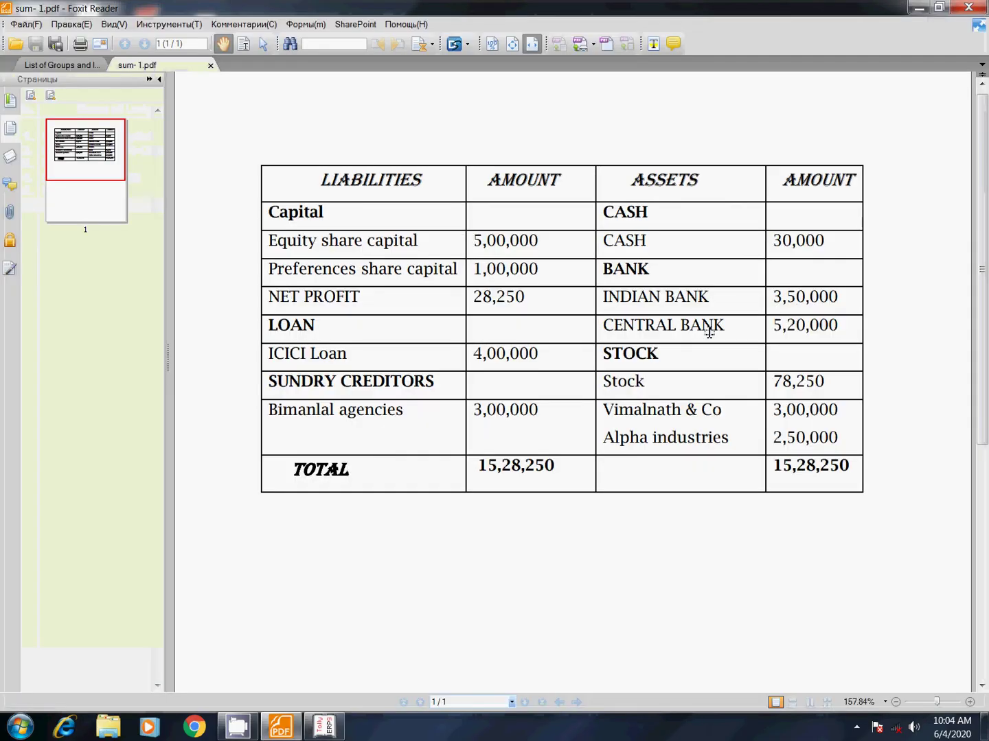
key("alt+Tab")
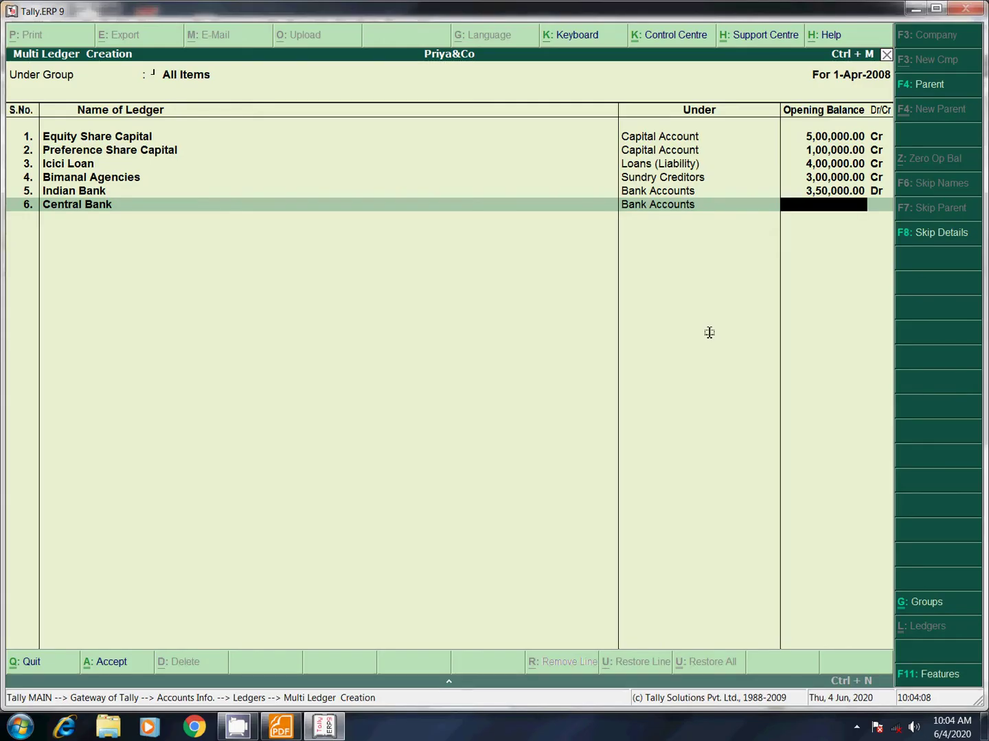
Step: Give Central Bank a 5,20,000 Dr opening balance
type("5,20,000")
key("Return")
key("Return")
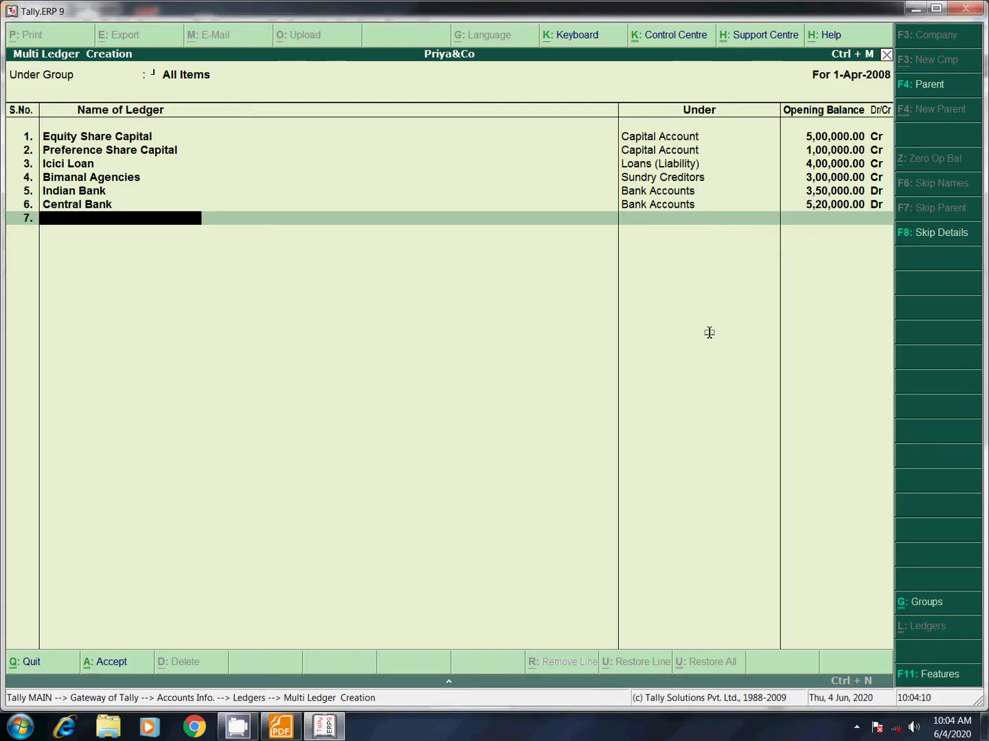
key("alt+Tab")
key("alt+Tab")
Step: Add a Stock ledger under Current Assets with a 78,250 Dr opening balance
type("Stock")
key("Return")
type("C")
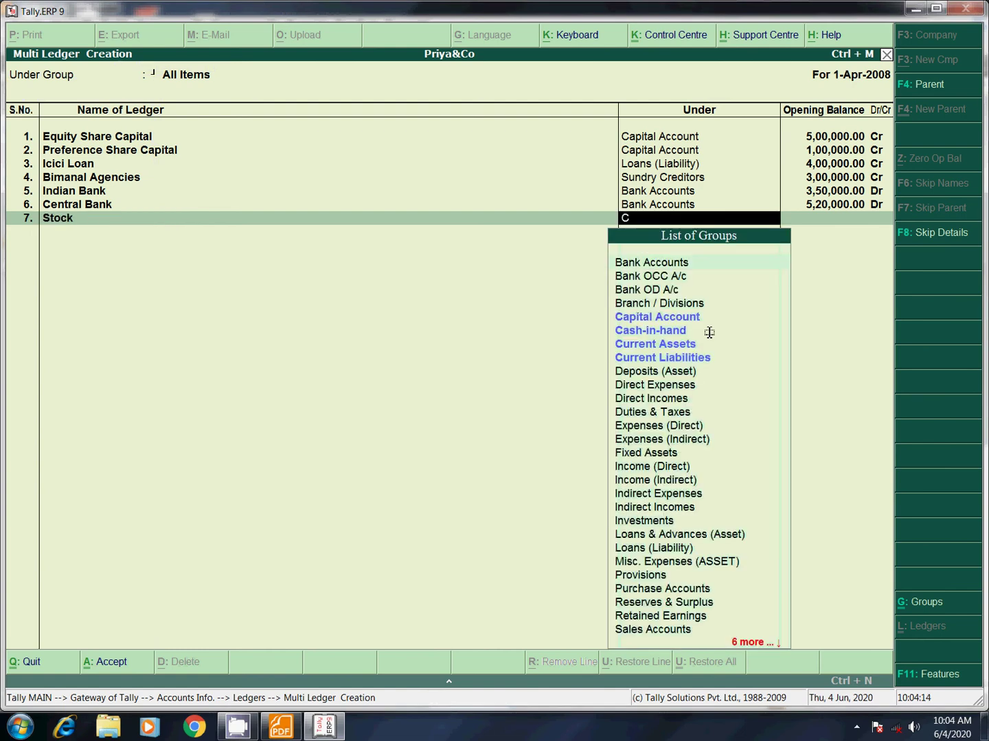
type("u")
key("Return")
key("alt+Tab")
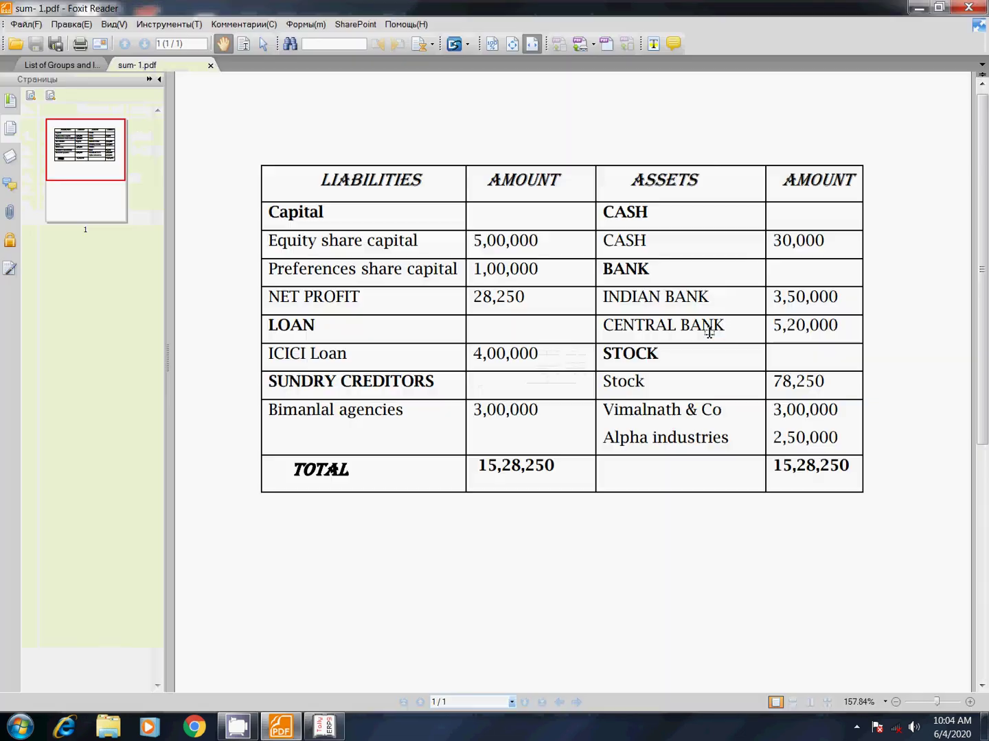
key("alt+Tab")
type("78,250")
key("Return")
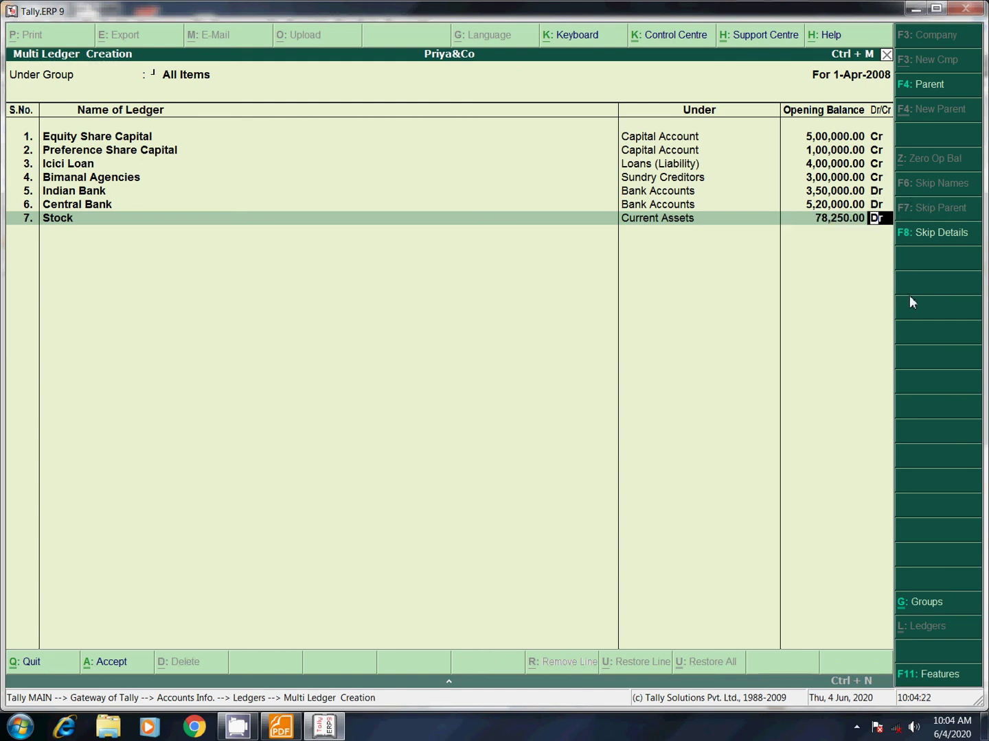
key("Return")
key("alt+Tab")
key("alt+Tab")
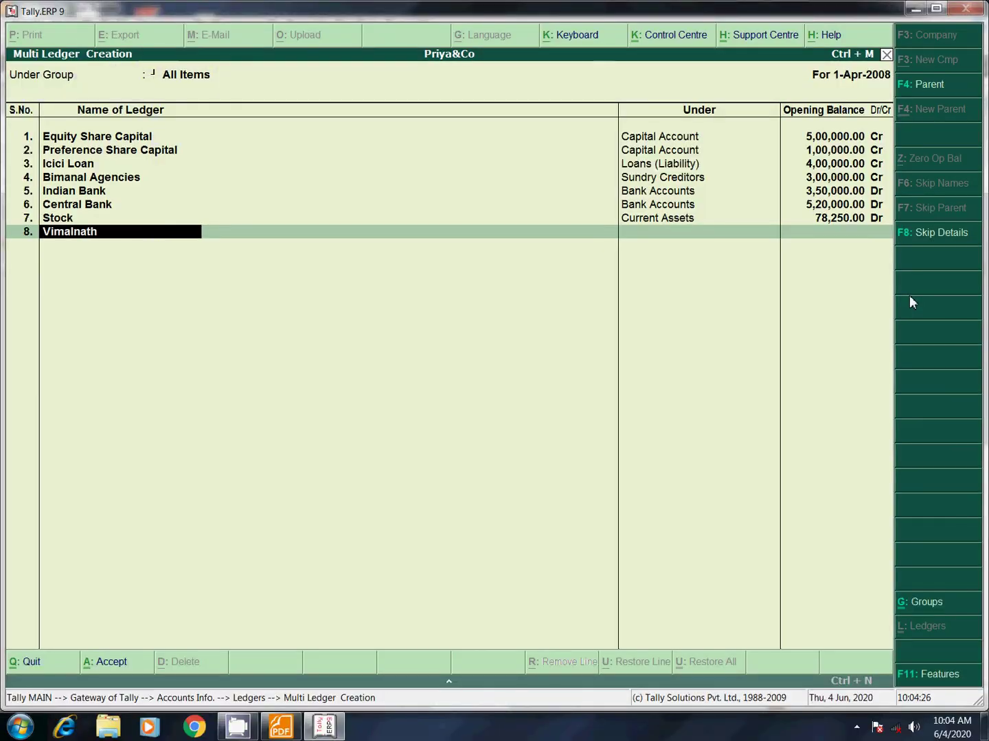
Step: Name row 8 Vimalnath&Co and place it under Sundry Debtors
type("Vimalnath&Cos")
key("BackSpace")
key("Return")
type("S")
key("Down")
key("Down")
key("Down")
key("Down")
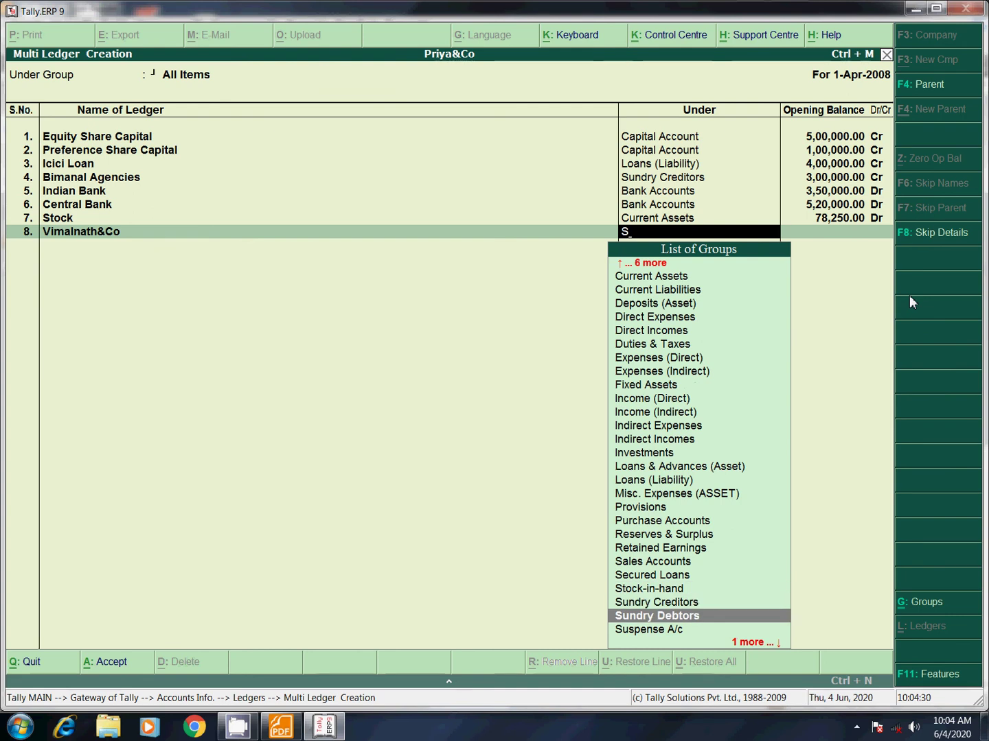
key("alt+Tab")
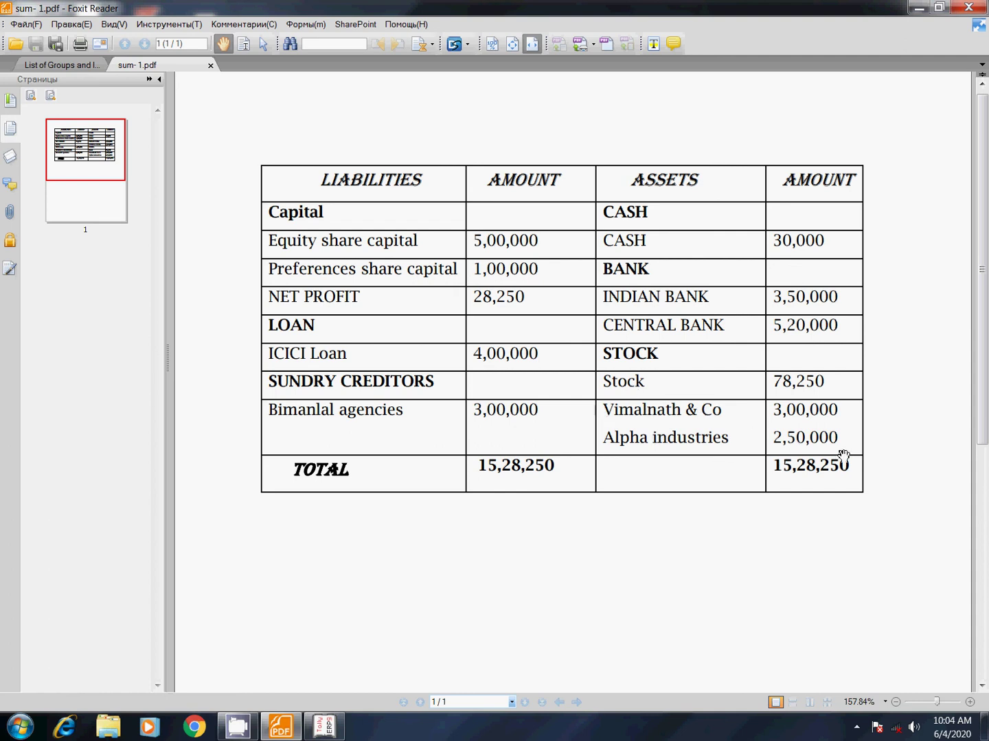
key("alt+Tab")
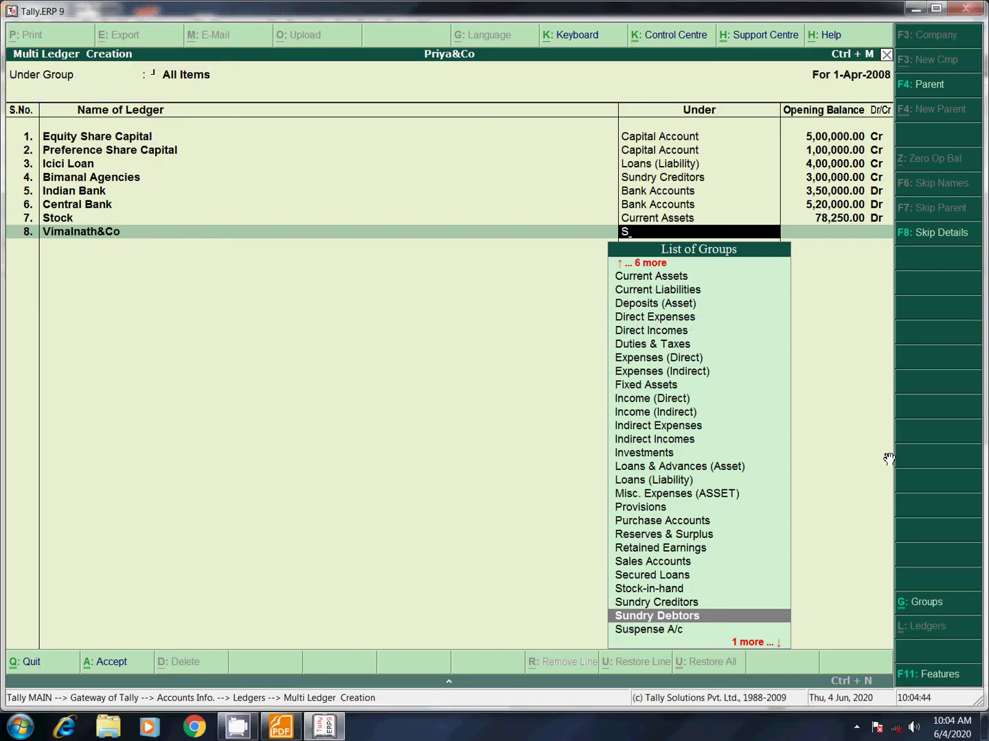
key("Return")
Step: Give Vimalnath&Co a 3,00,000 Dr opening balance, accepting the default bill-wise details
key("alt+Tab")
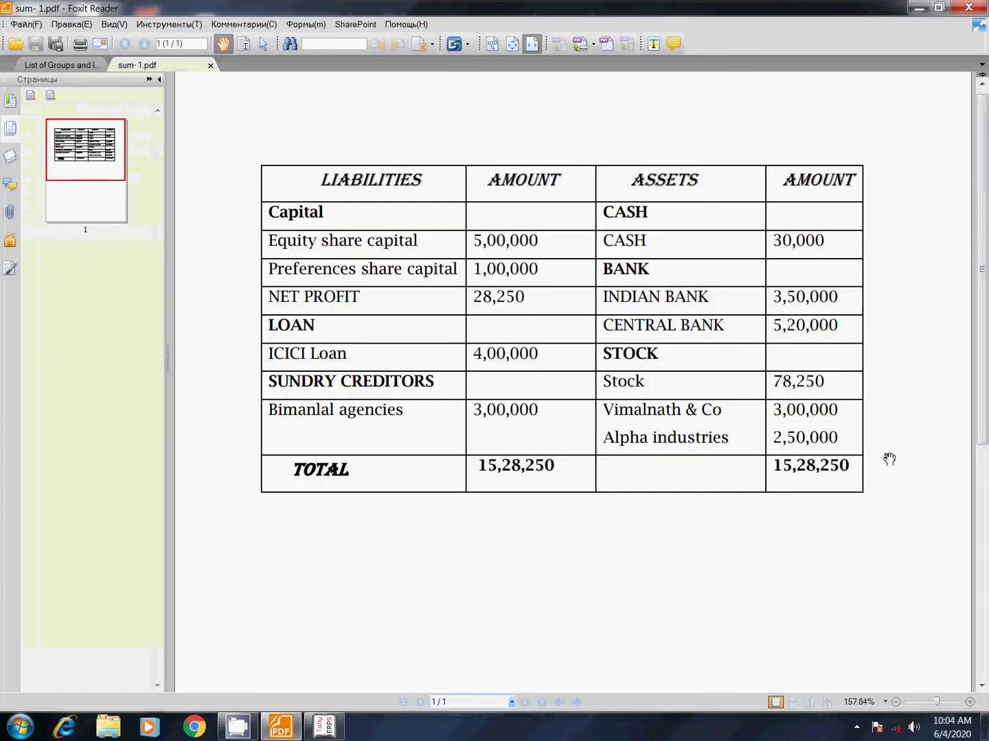
key("alt+Tab")
type("3,00,000")
key("Return")
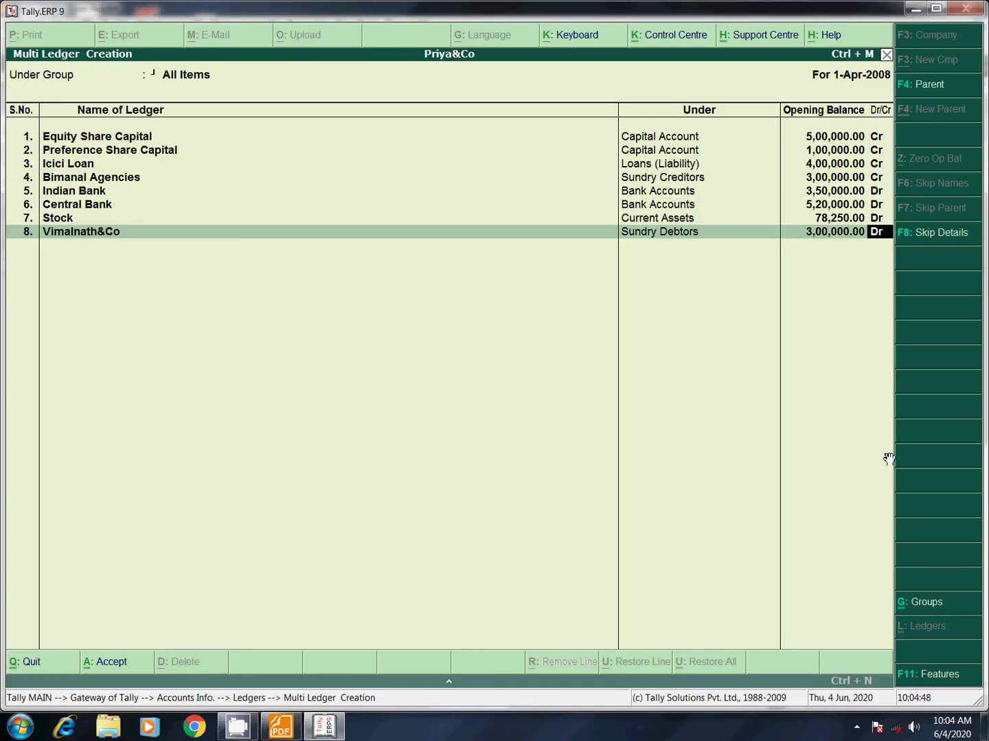
key("Return")
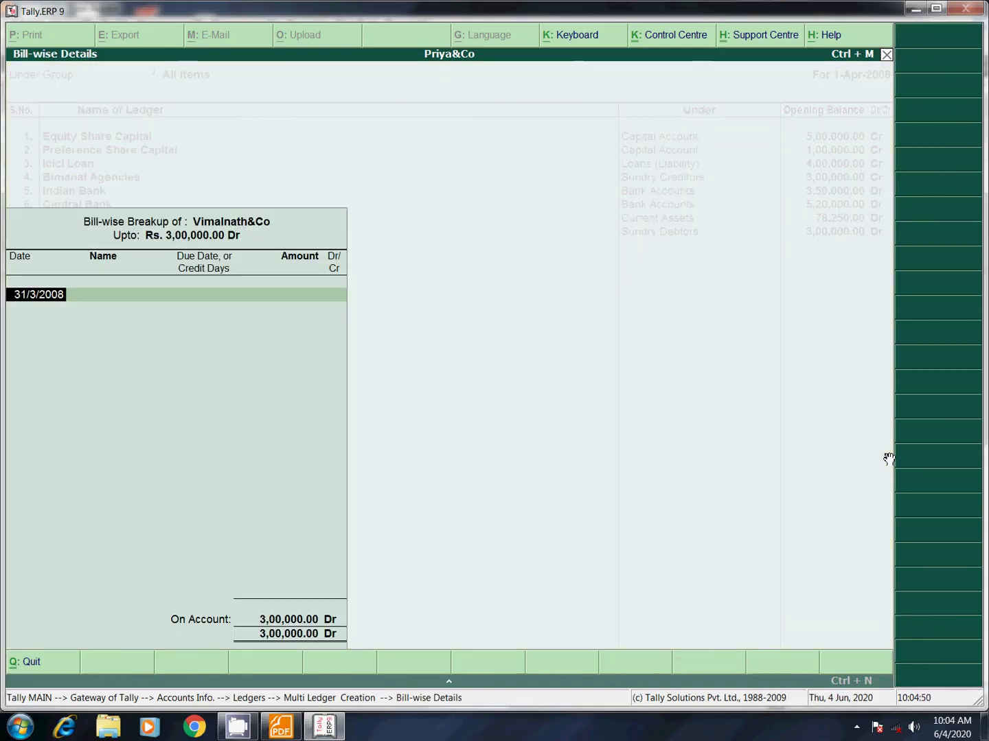
key("Return")
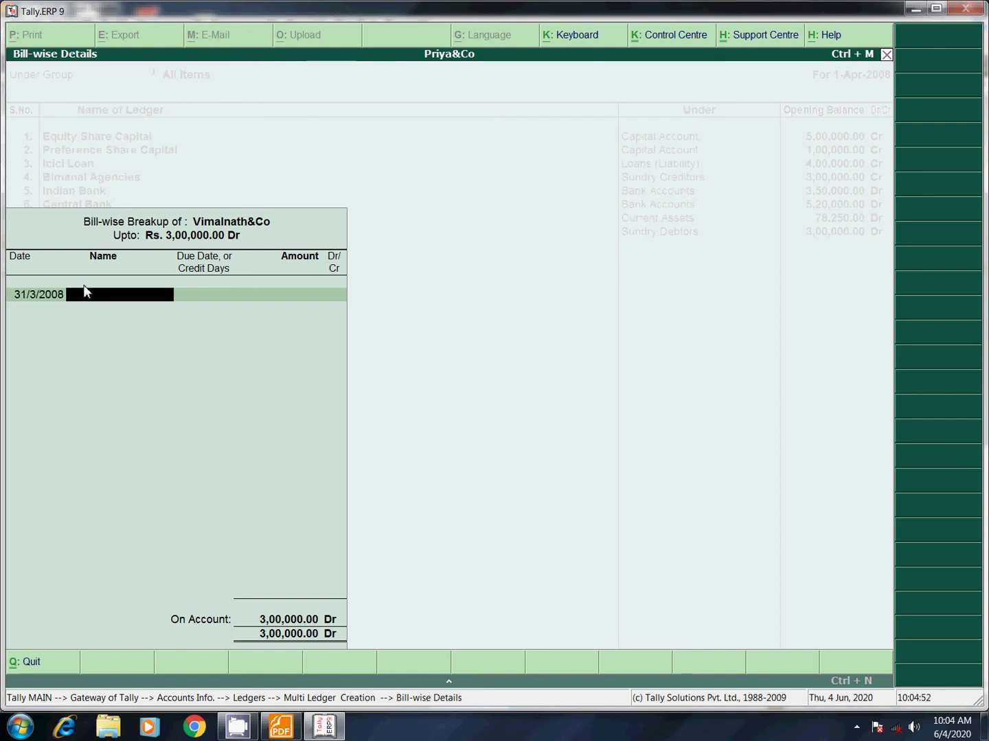
key("Return")
Step: Add Alphaindustries under Sundry Debtors with a 2,50,000 Dr opening balance and default bill date
key("alt+Tab")
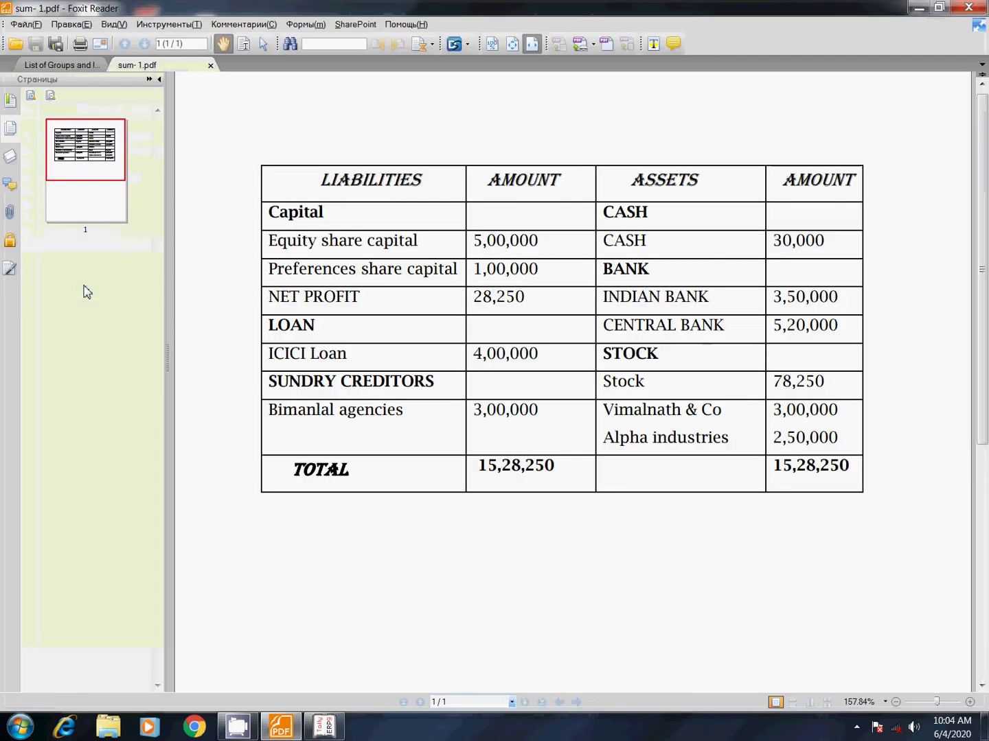
key("alt+Tab")
type("Alpha")
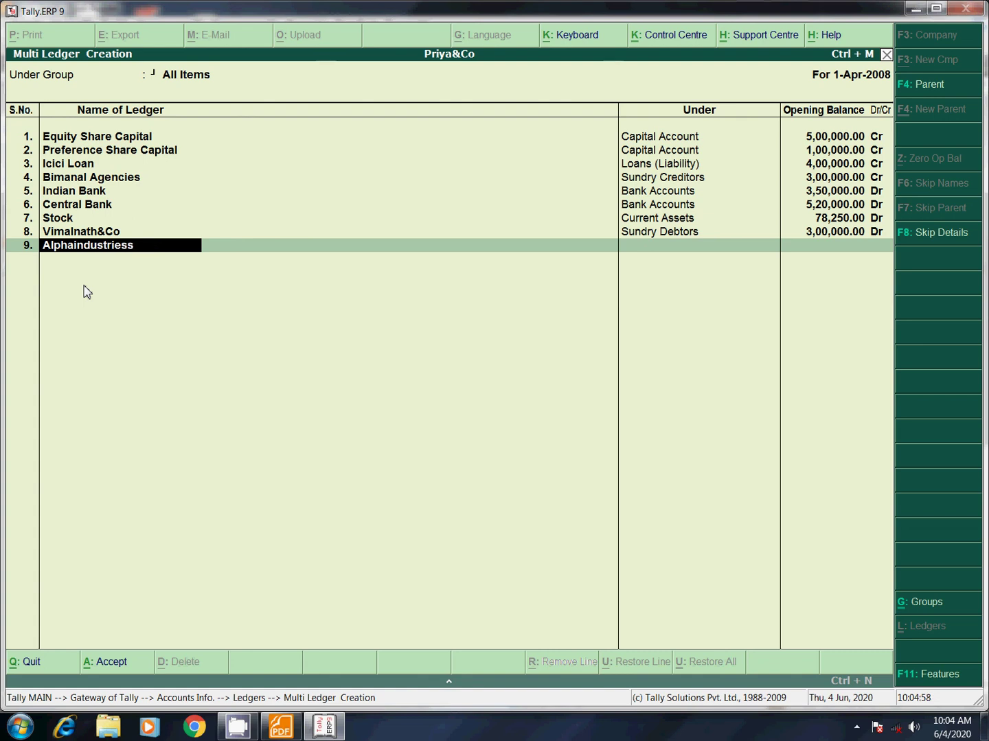
key("Return")
key("Down")
key("Down")
key("Down")
key("Down")
key("Return")
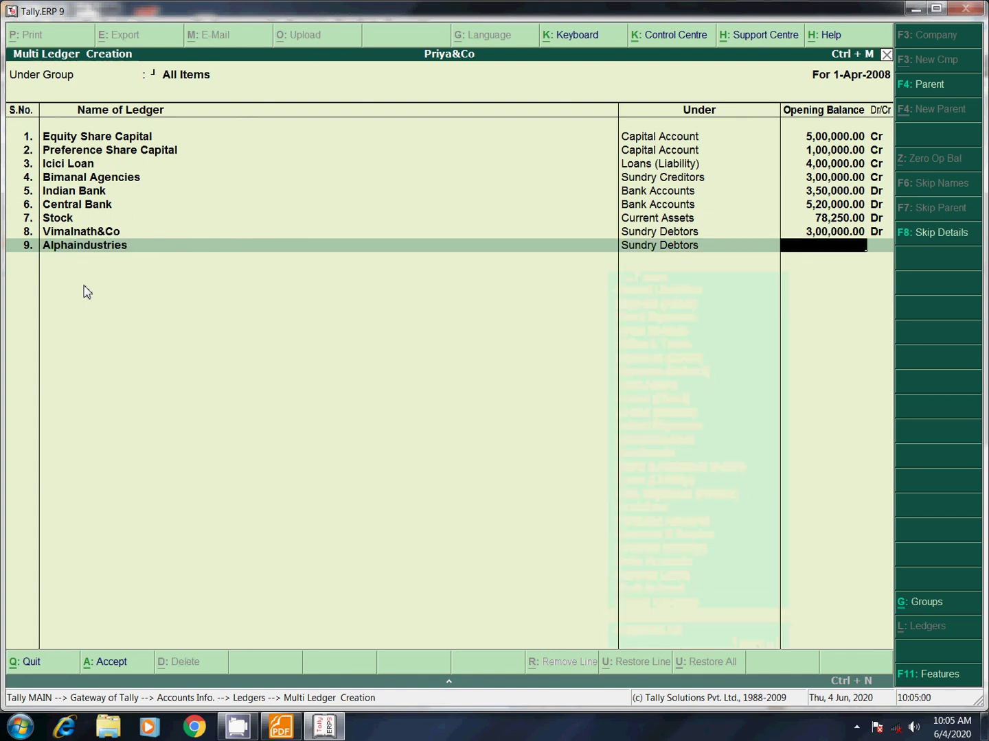
key("alt+Tab")
key("alt+Tab")
type("2")
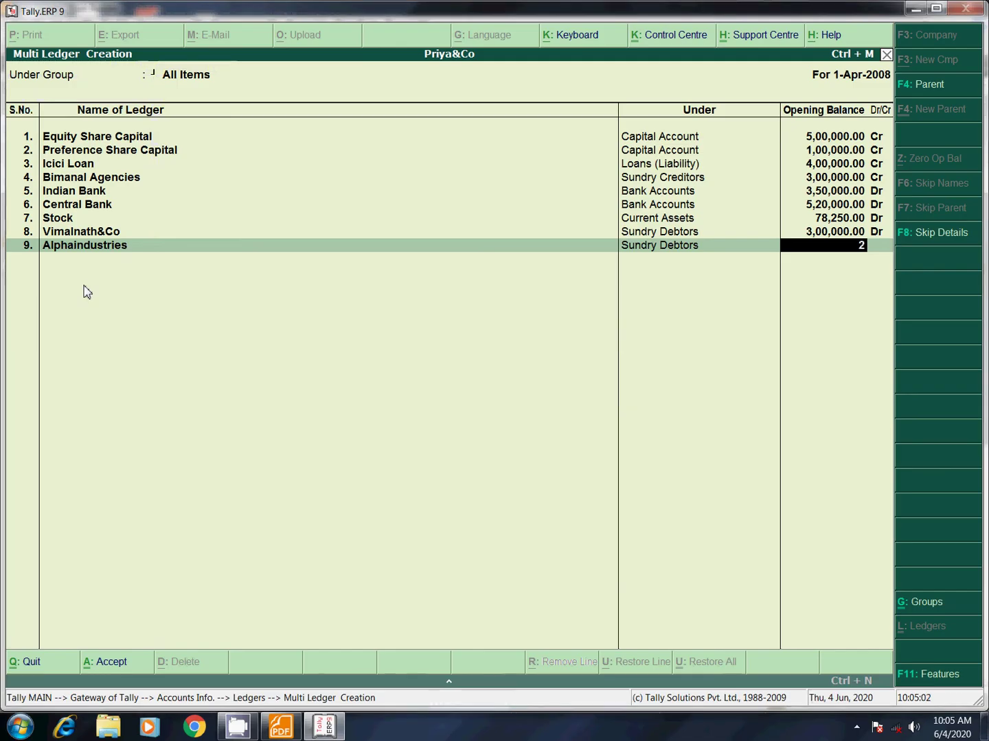
type(",50,000000")
key("Return")
key("Return")
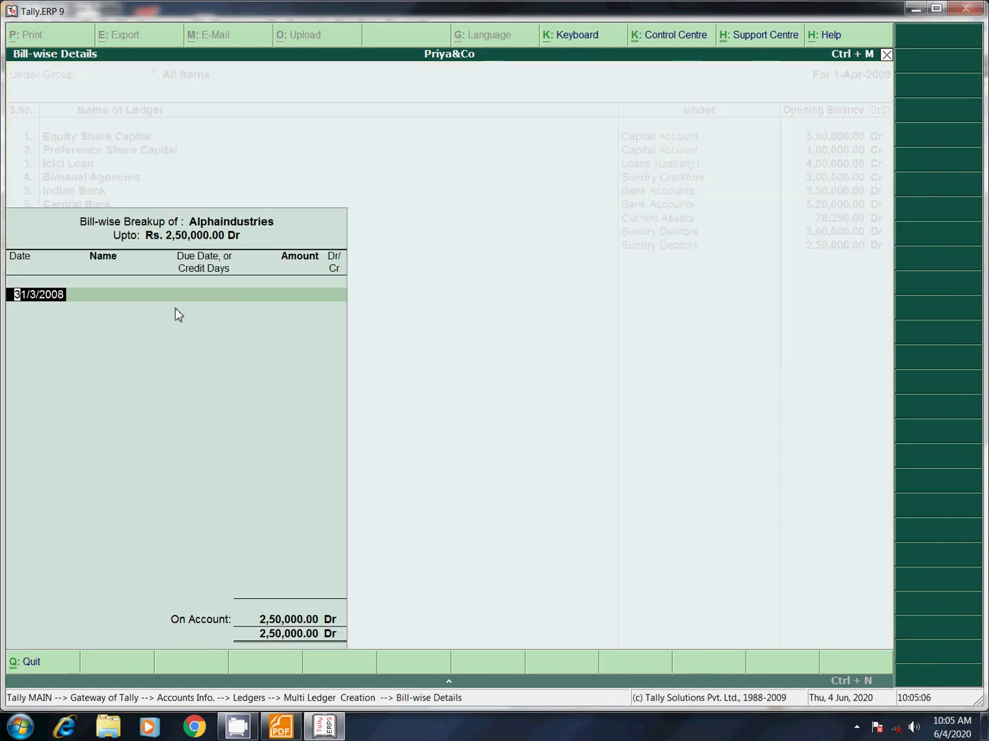
key("Return")
key("Return")
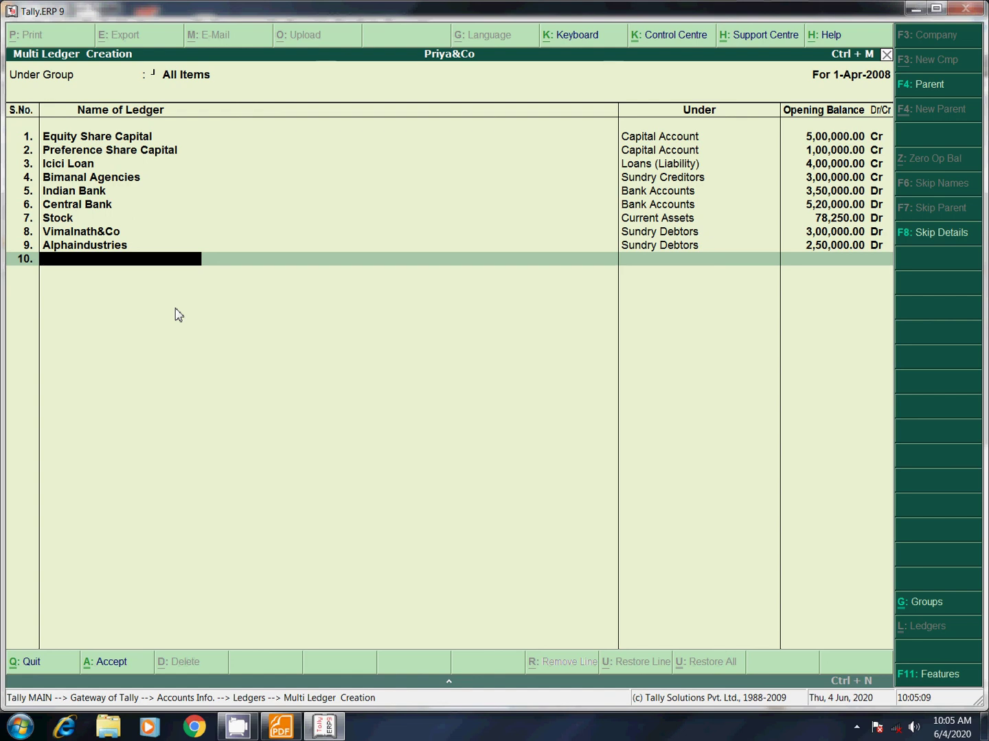
Step: Save the new ledgers and open Multi Ledger Alteration listing All Items
key("Return")
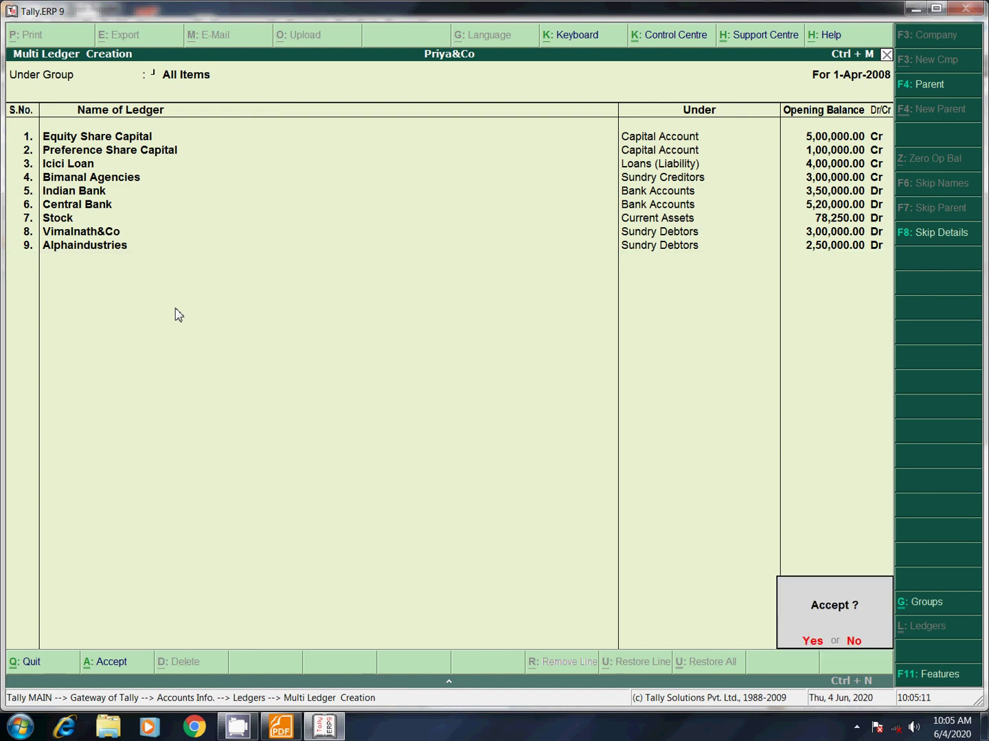
key("y")
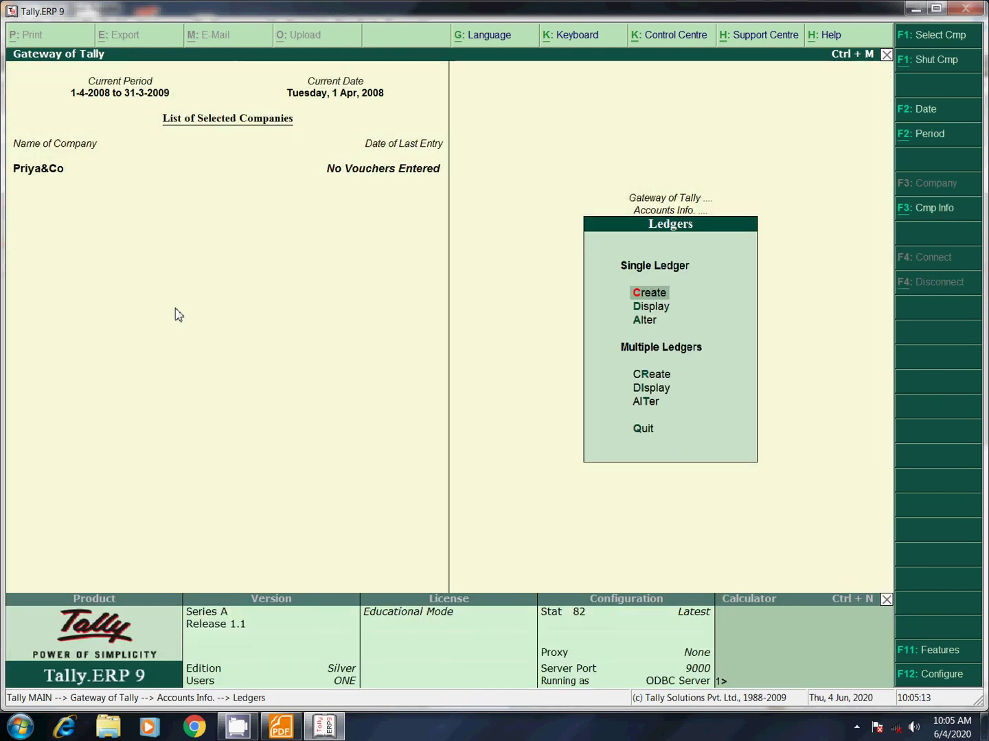
key("Down")
key("Down")
key("Down")
key("Down")
key("Down")
key("Return")
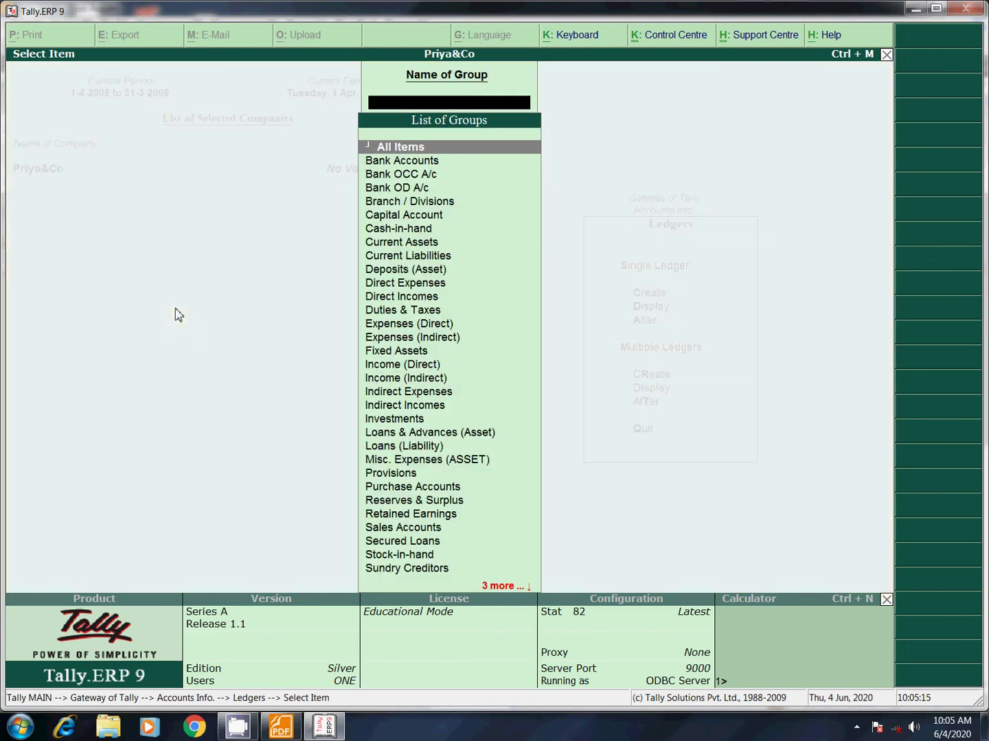
key("Return")
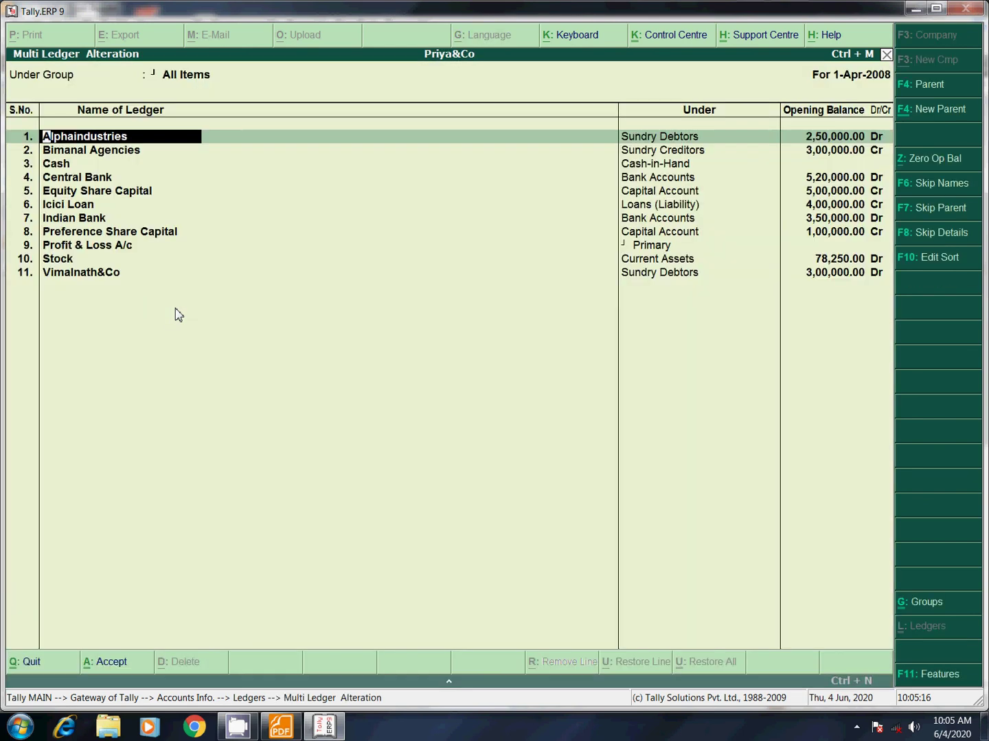
Step: Set the Cash ledger's opening balance to 30,000 Dr
left_click(64, 168)
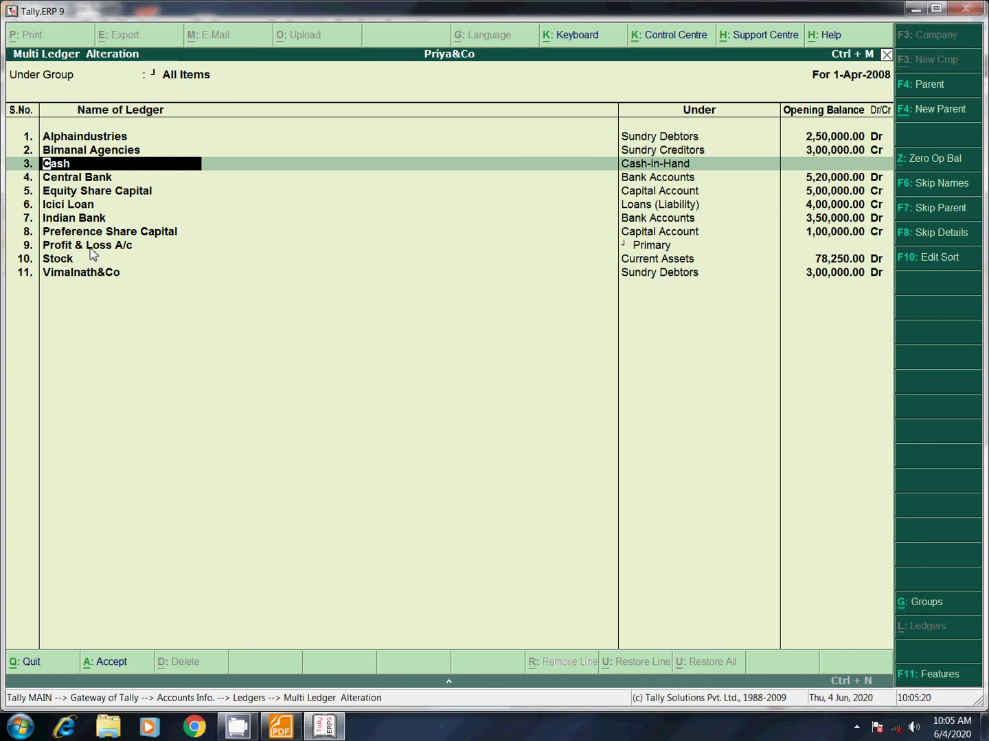
left_click(90, 250)
left_click(60, 167)
key("Return")
key("Return")
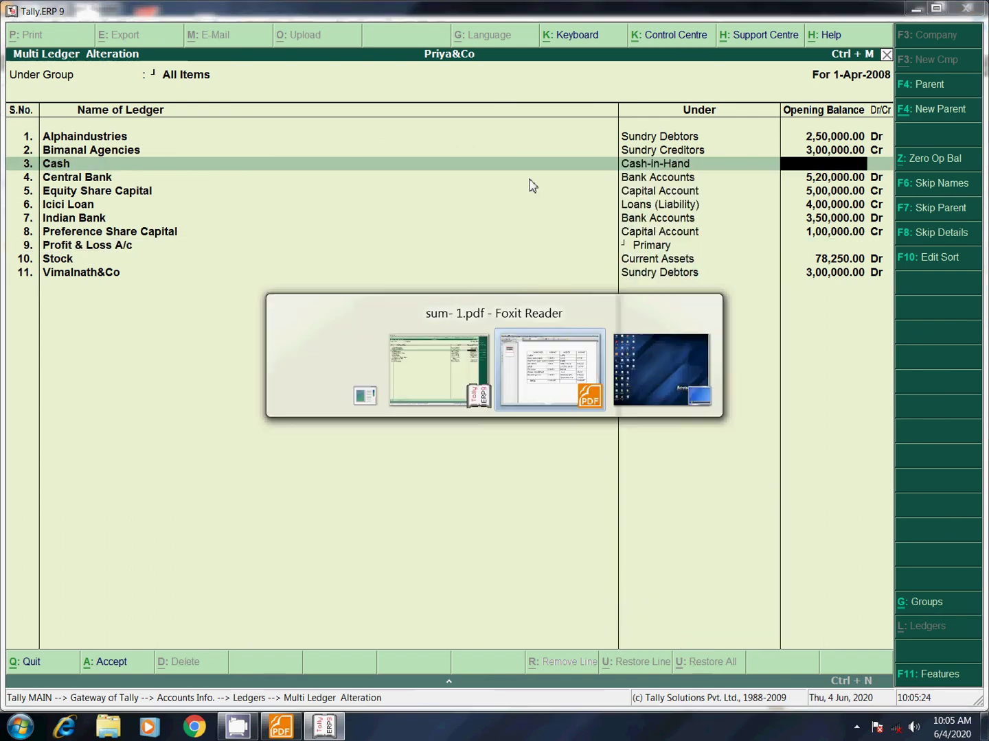
key("alt+Tab")
key("alt+Tab")
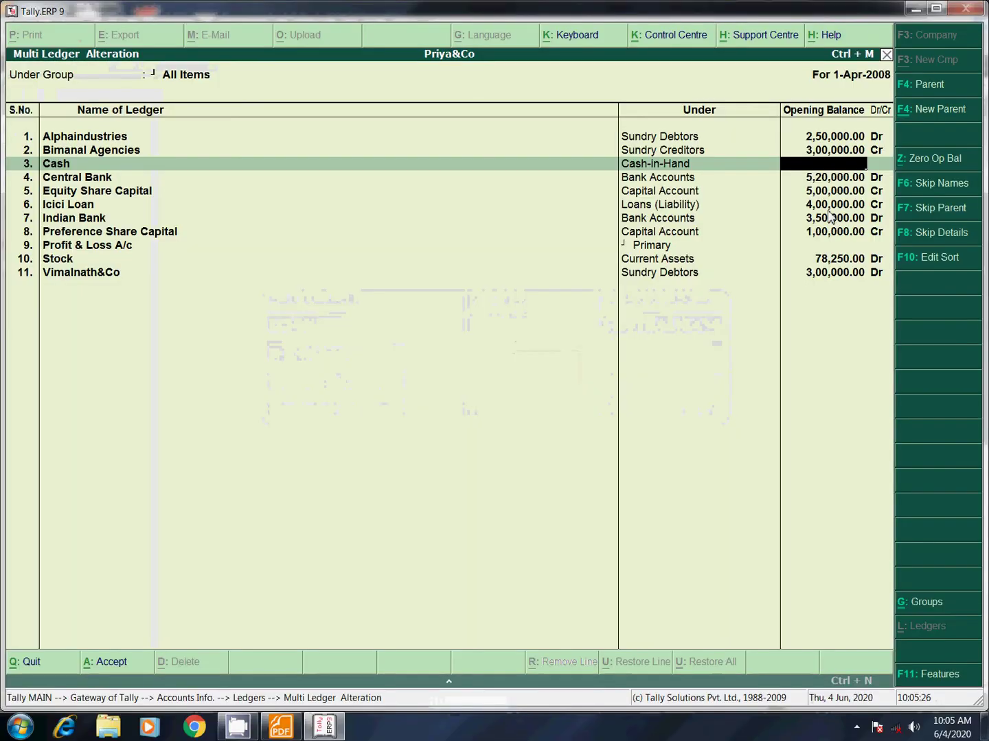
type("30000")
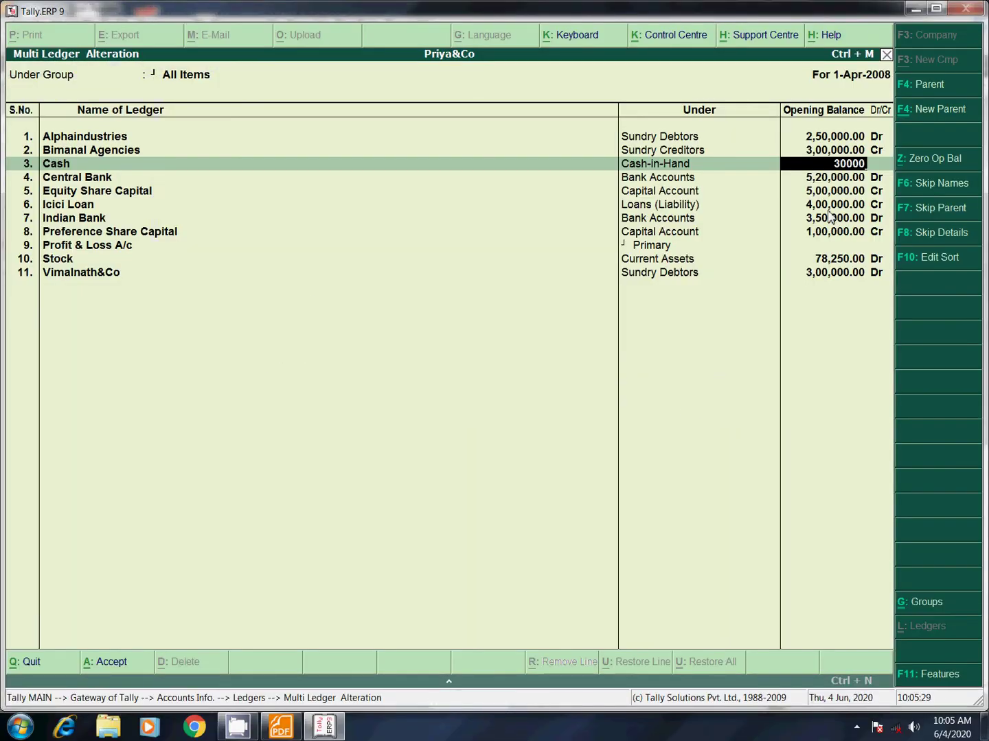
key("alt+Tab")
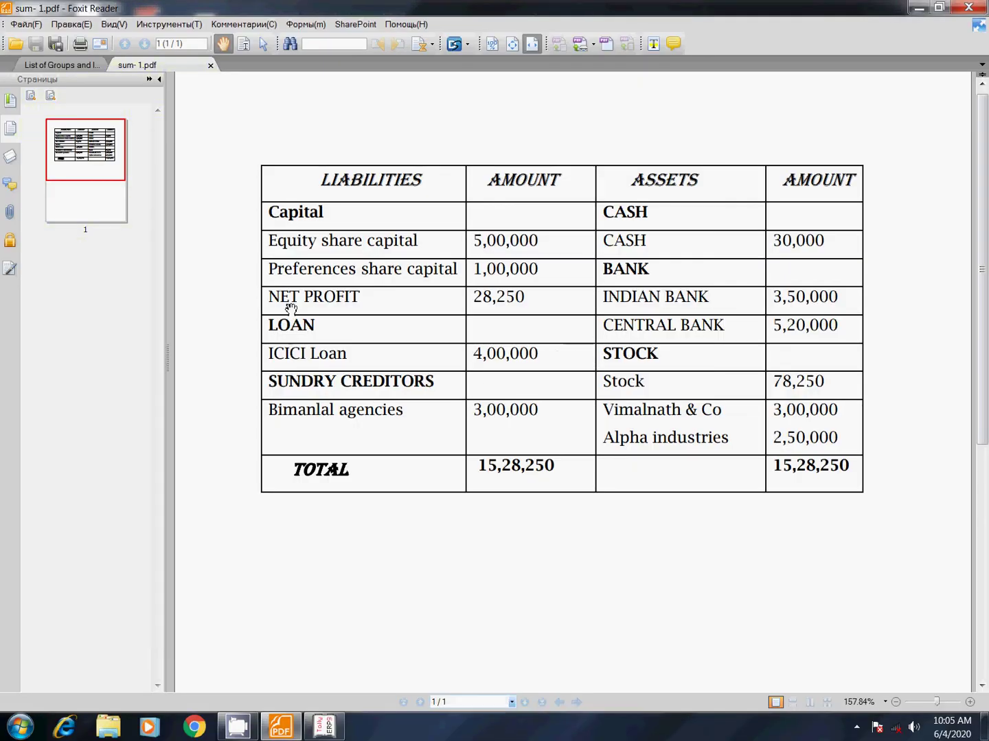
key("alt+Tab")
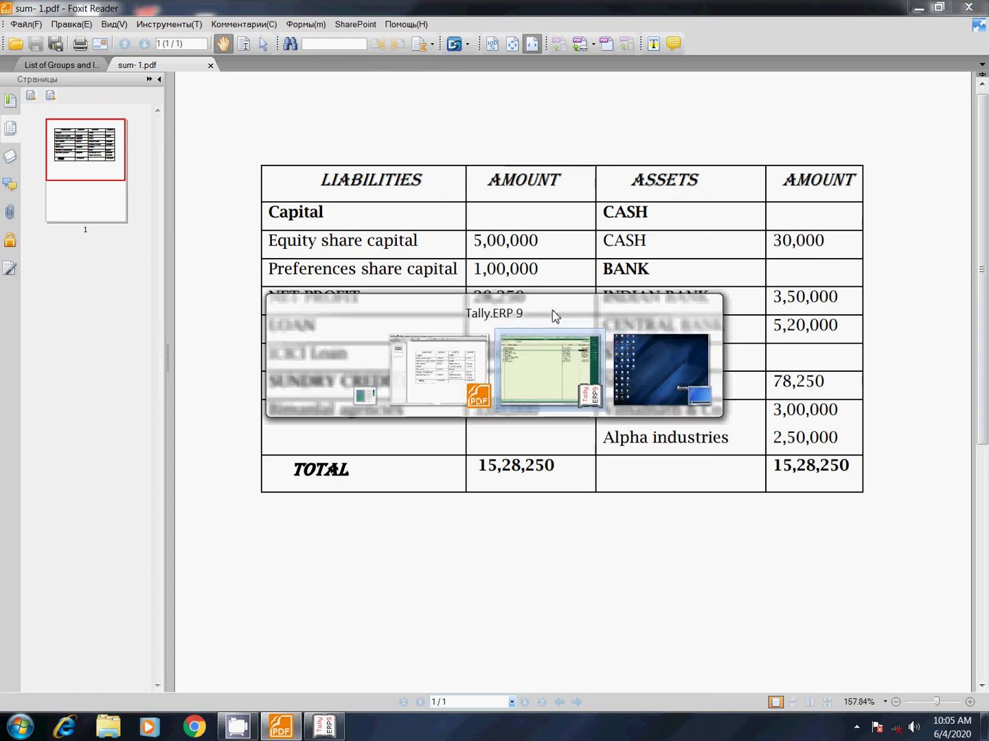
type("0000")
key("Return")
Step: Give Profit & Loss A/c a 28,250 Cr opening balance and save the alteration
key("Down")
key("Down")
key("Down")
key("Down")
key("Down")
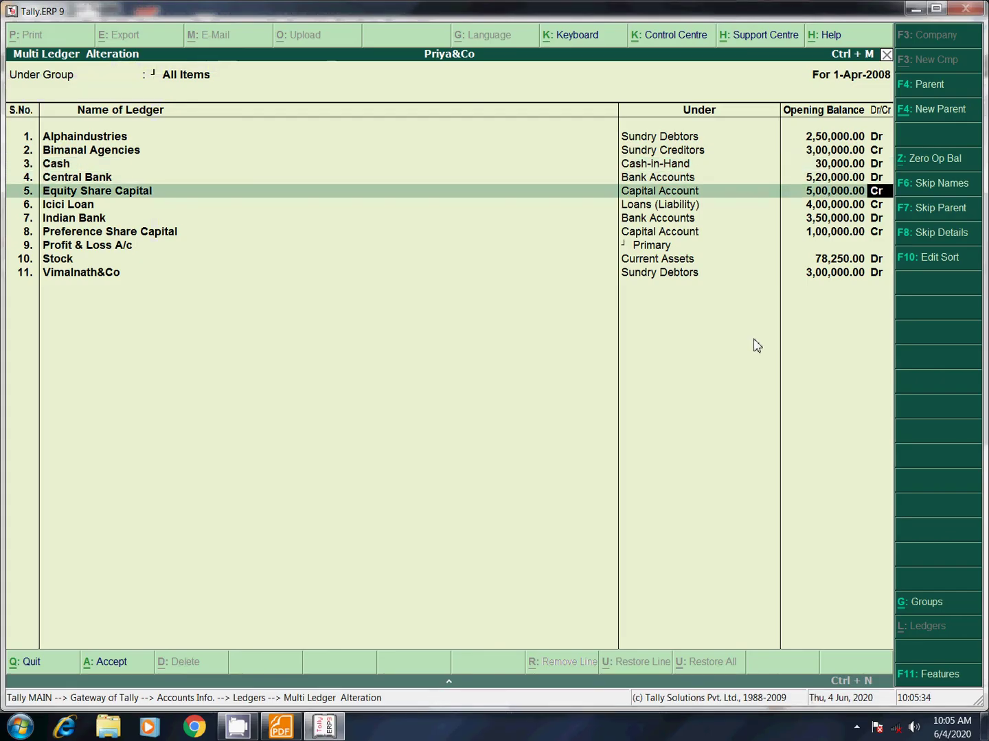
key("Down")
type("28250")
key("Return")
key("Return")
key("Return")
key("Return")
key("Return")
key("Return")
key("Return")
key("Return")
key("Return")
key("Return")
key("Return")
key("Return")
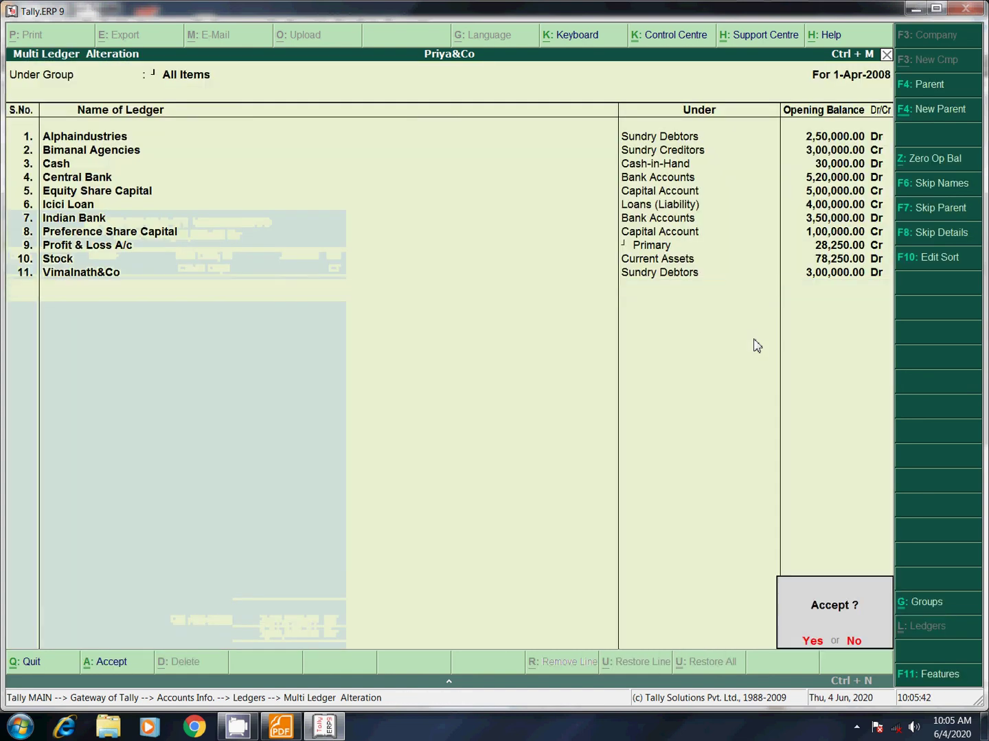
key("Return")
key("Return")
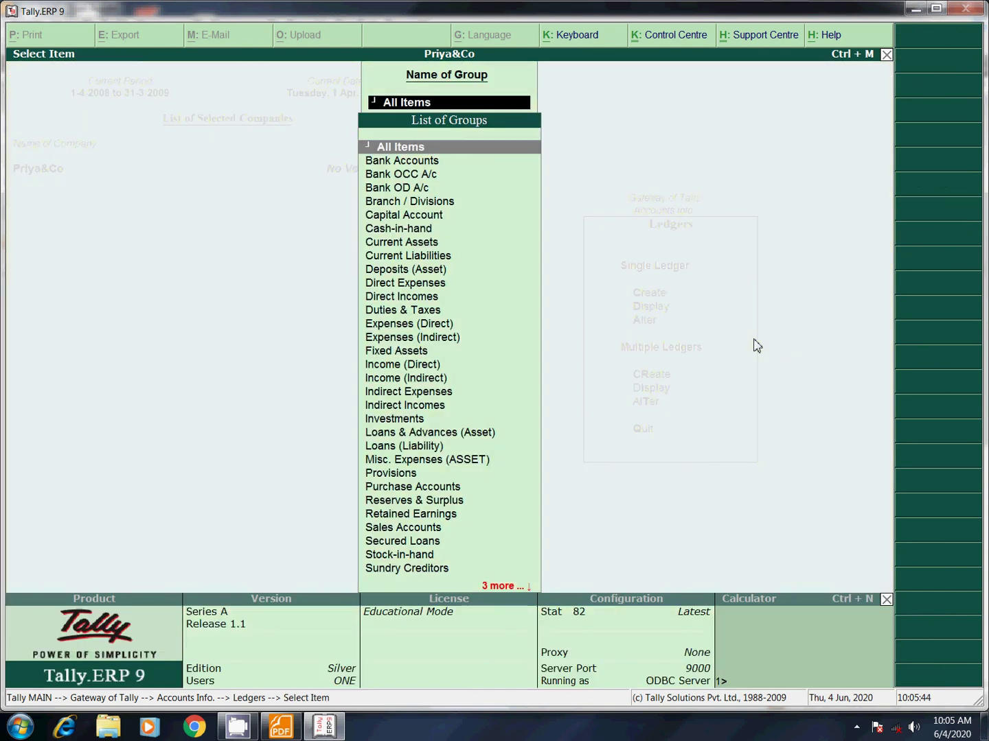
Step: Return to Gateway of Tally and compare the Balance Sheet with the reference PDF
key("Escape")
key("Escape")
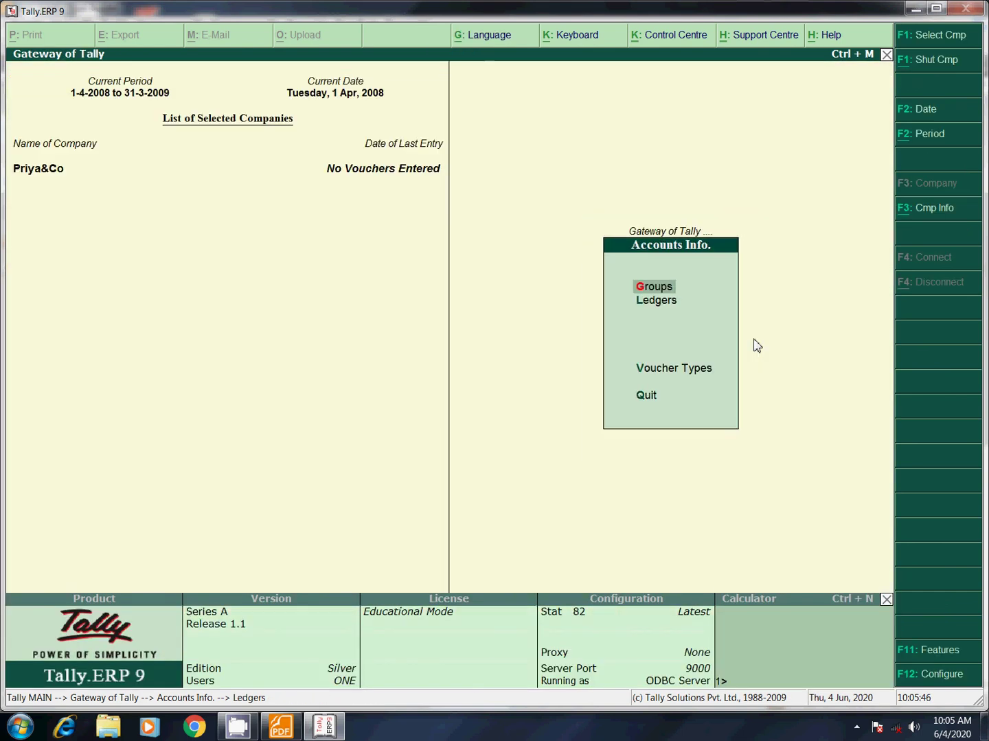
key("Escape")
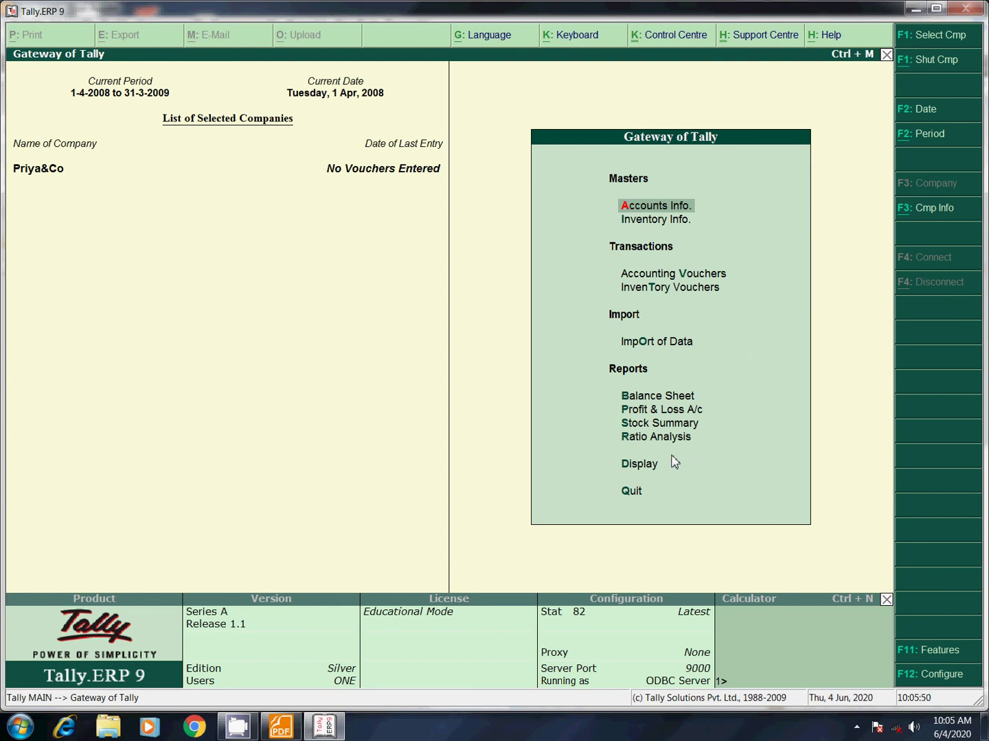
key("Down")
key("Down")
key("Down")
key("Down")
key("Down")
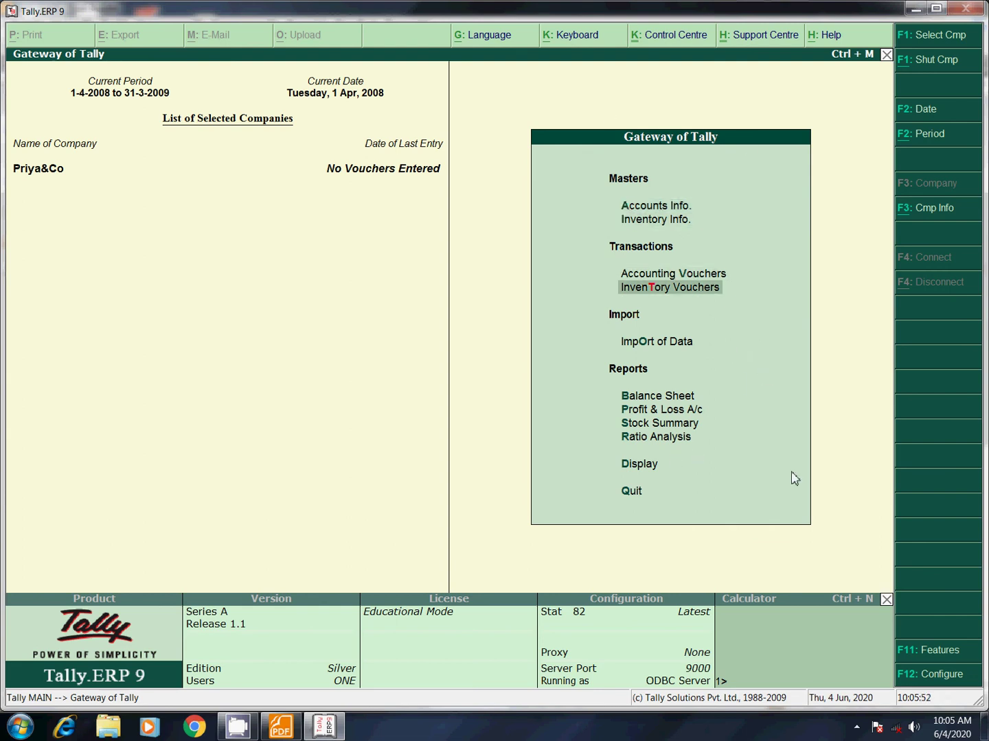
key("Return")
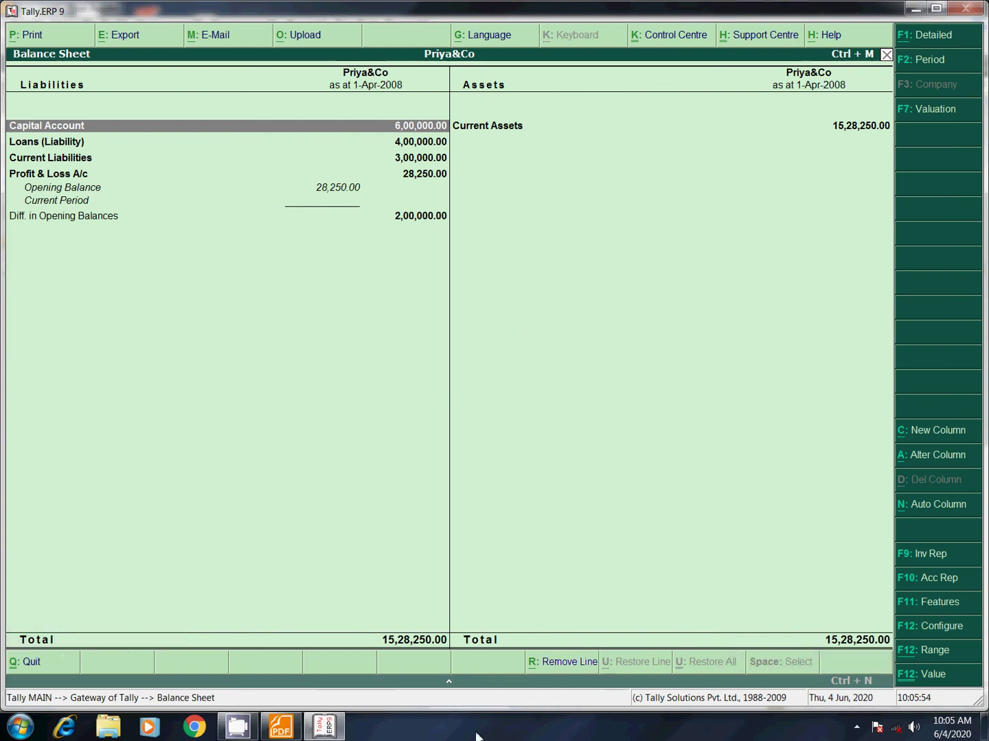
key("alt+Tab")
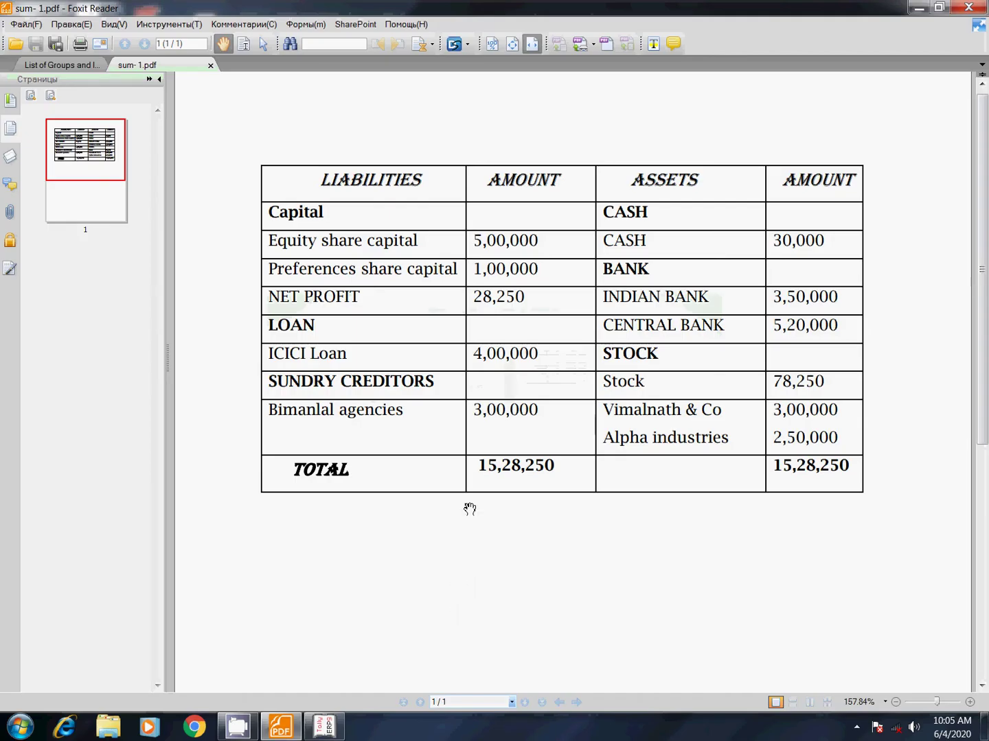
key("alt+Tab")
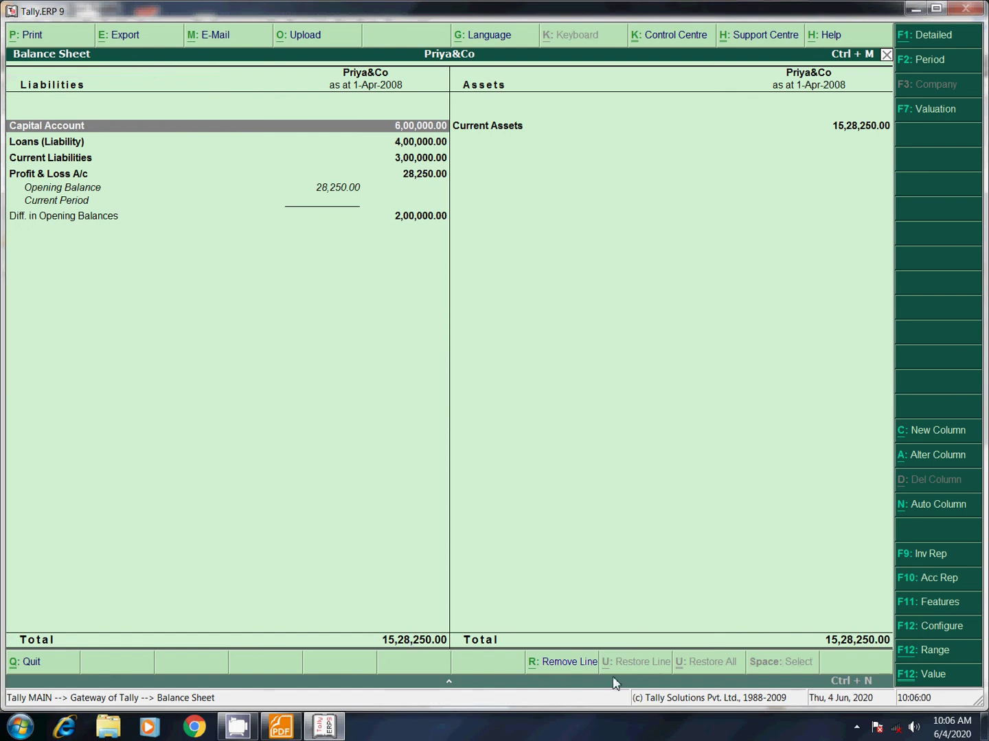
Step: Open the Trial Balance, totalling 15,28,250.00, and compare it with the PDF
key("Escape")
key("Down")
key("Down")
key("Down")
key("Down")
key("Return")
key("Return")
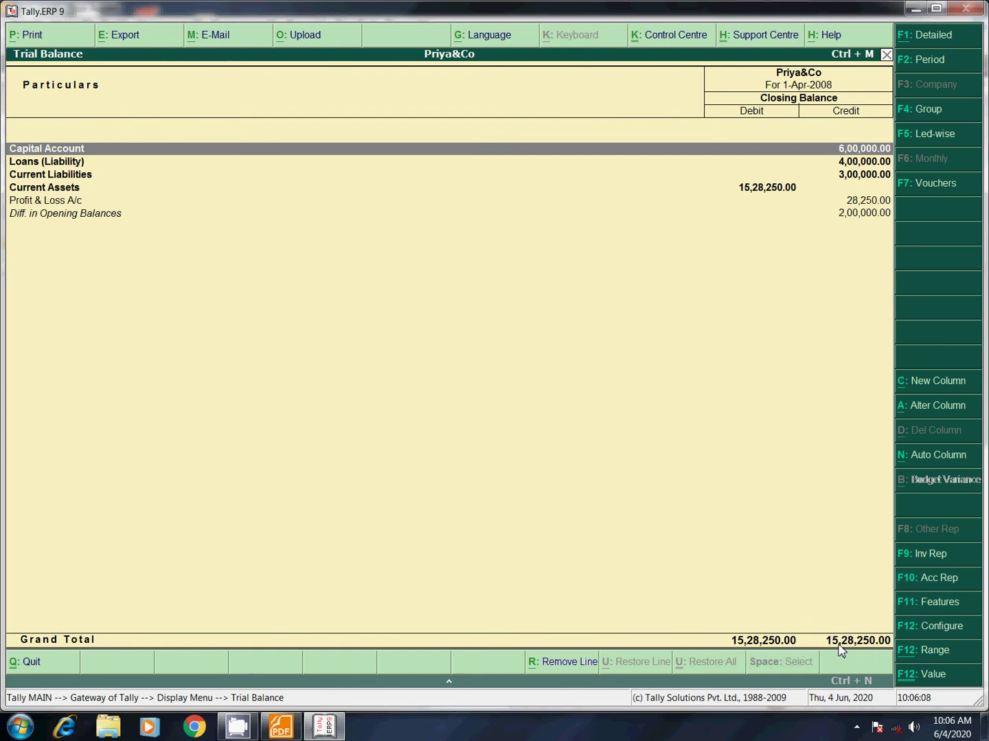
key("alt+Tab")
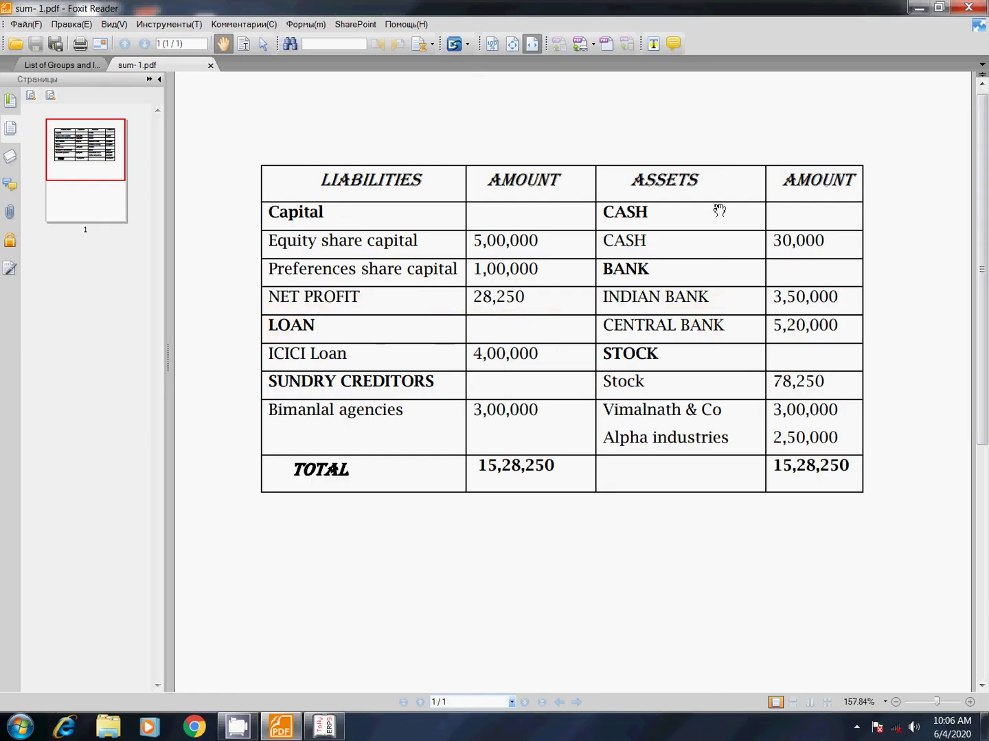